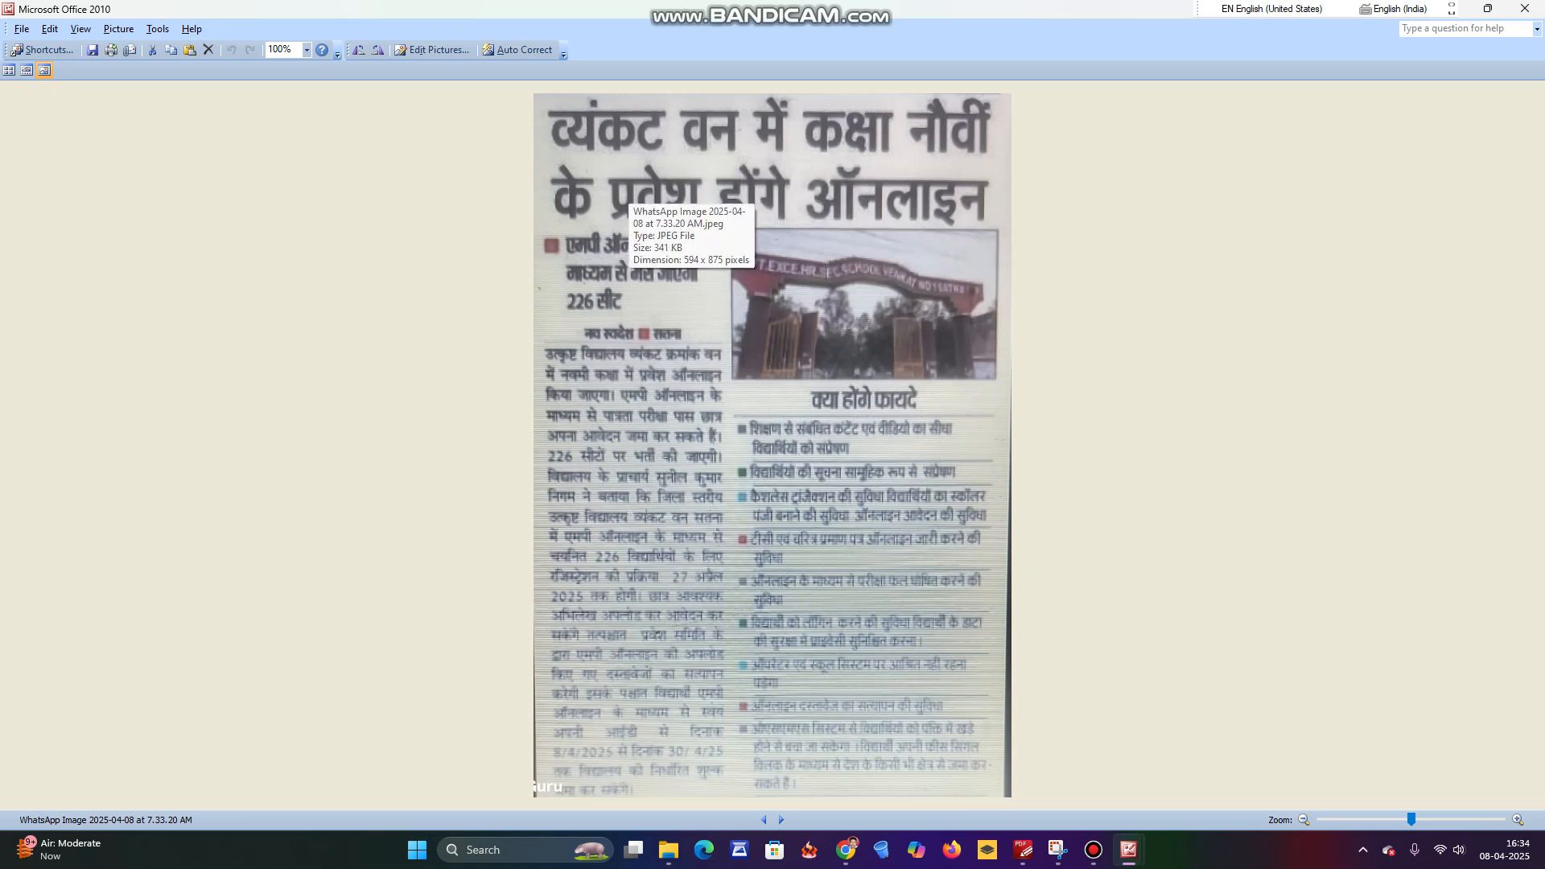
Auto-correct the newspaper clipping, then switch to the 9th admission notice image dated 04.04.2025.
left_click(519, 50)
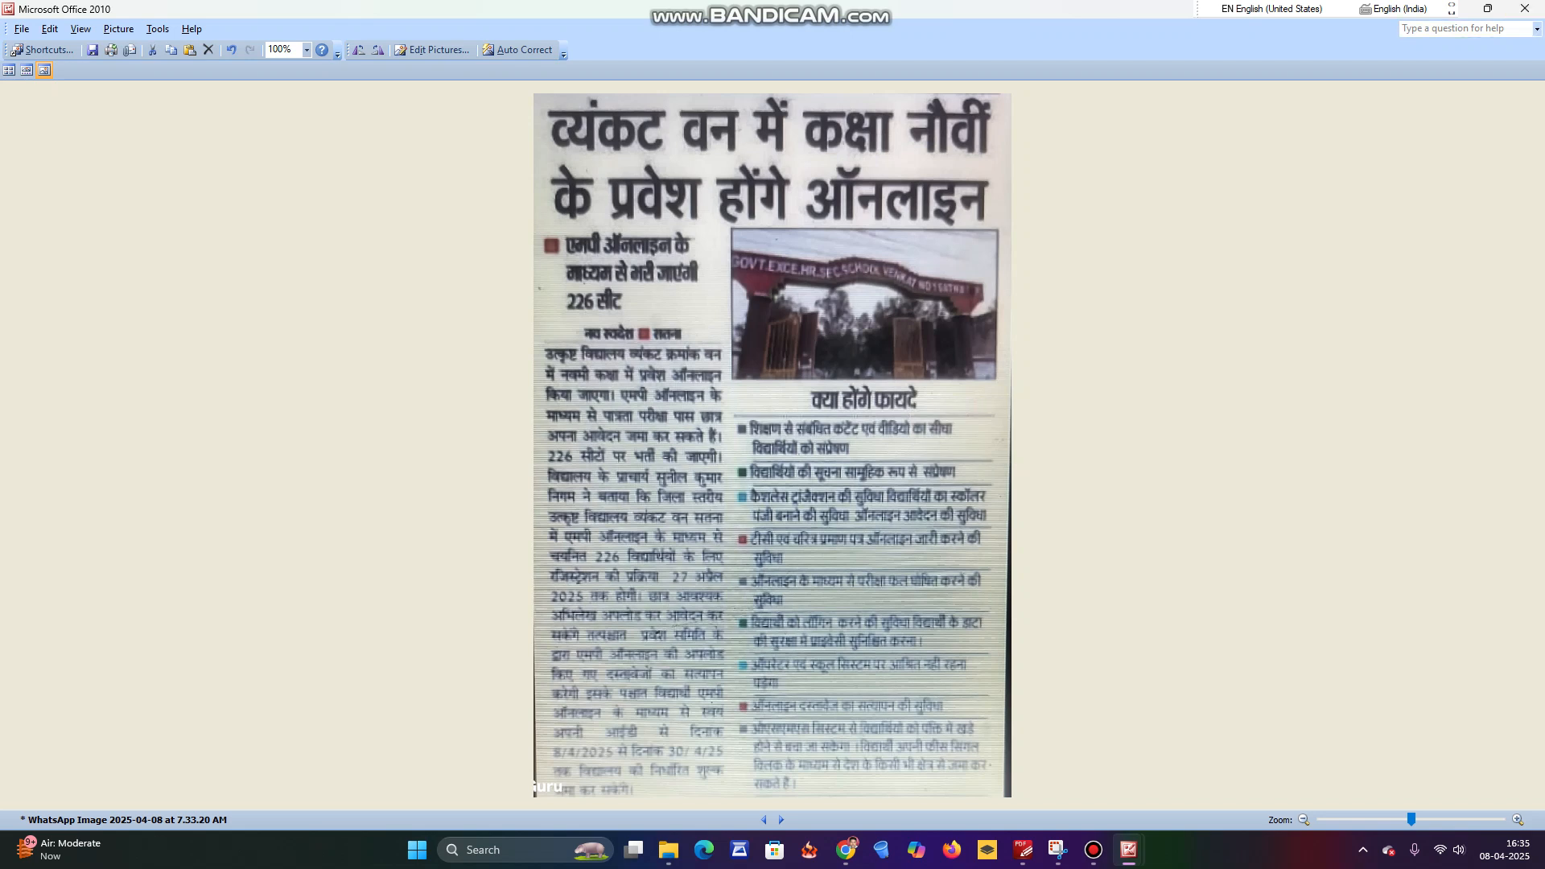
mouse_move(1128, 850)
left_click(1216, 756)
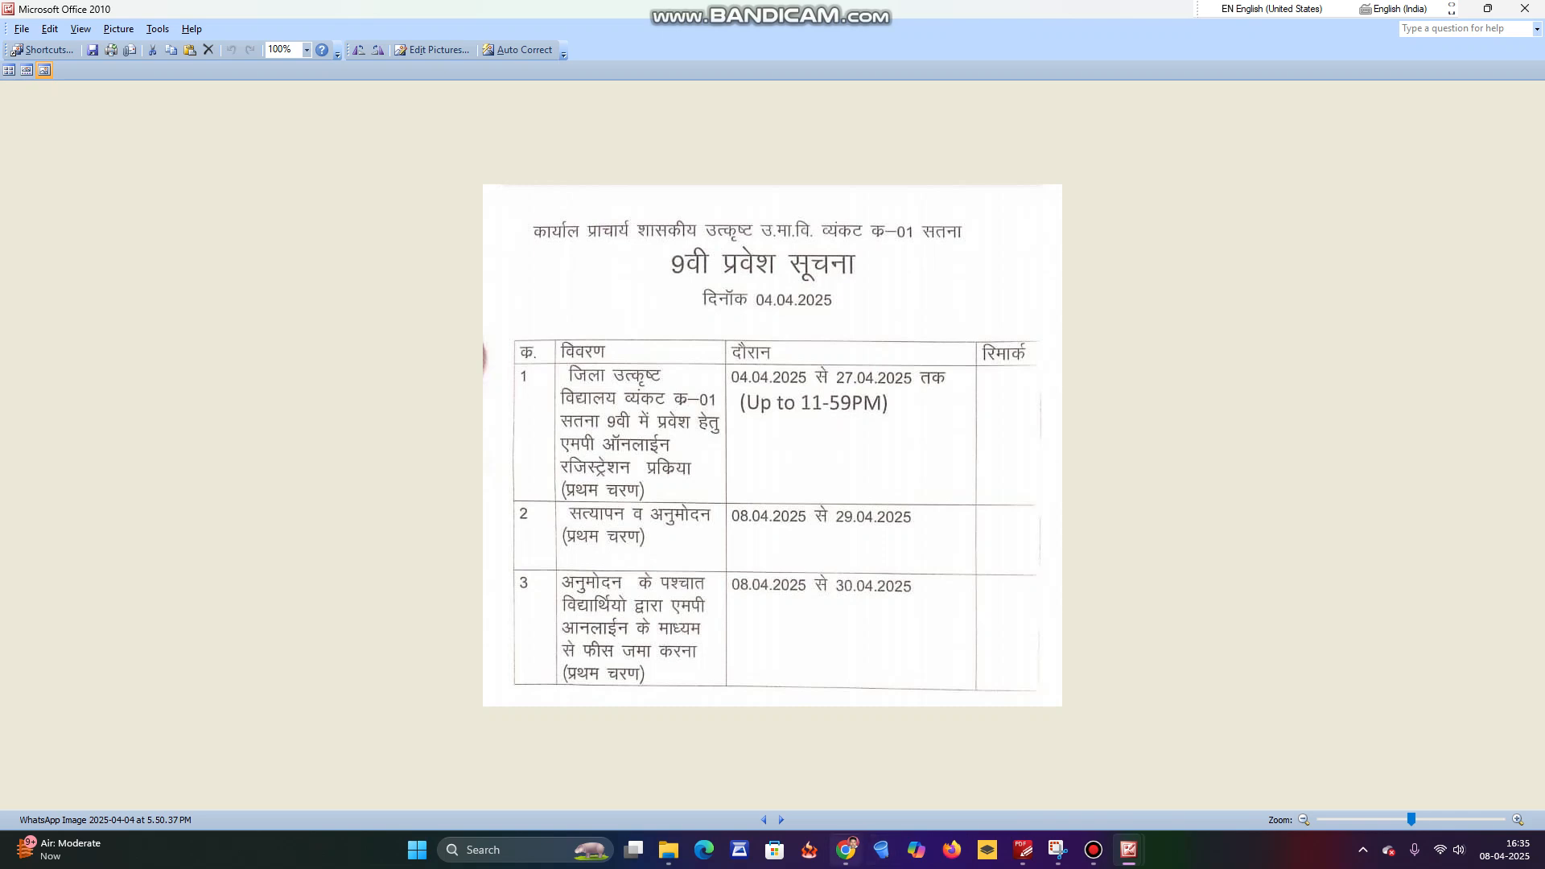
Search Google for 'osms mponline' in a new Chrome tab.
left_click(845, 850)
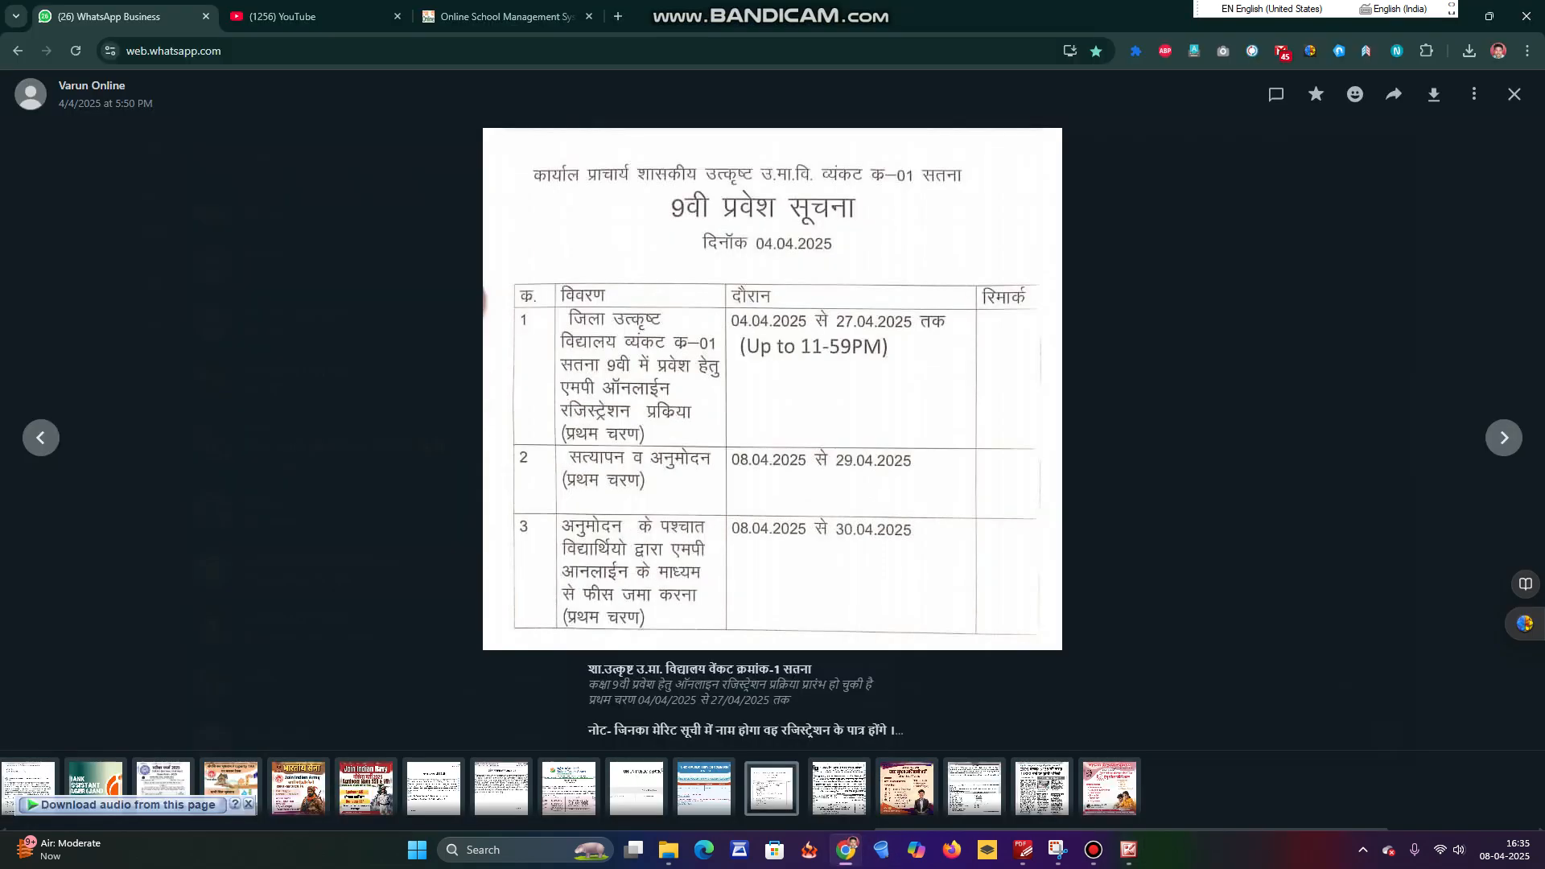
key("ctrl+t")
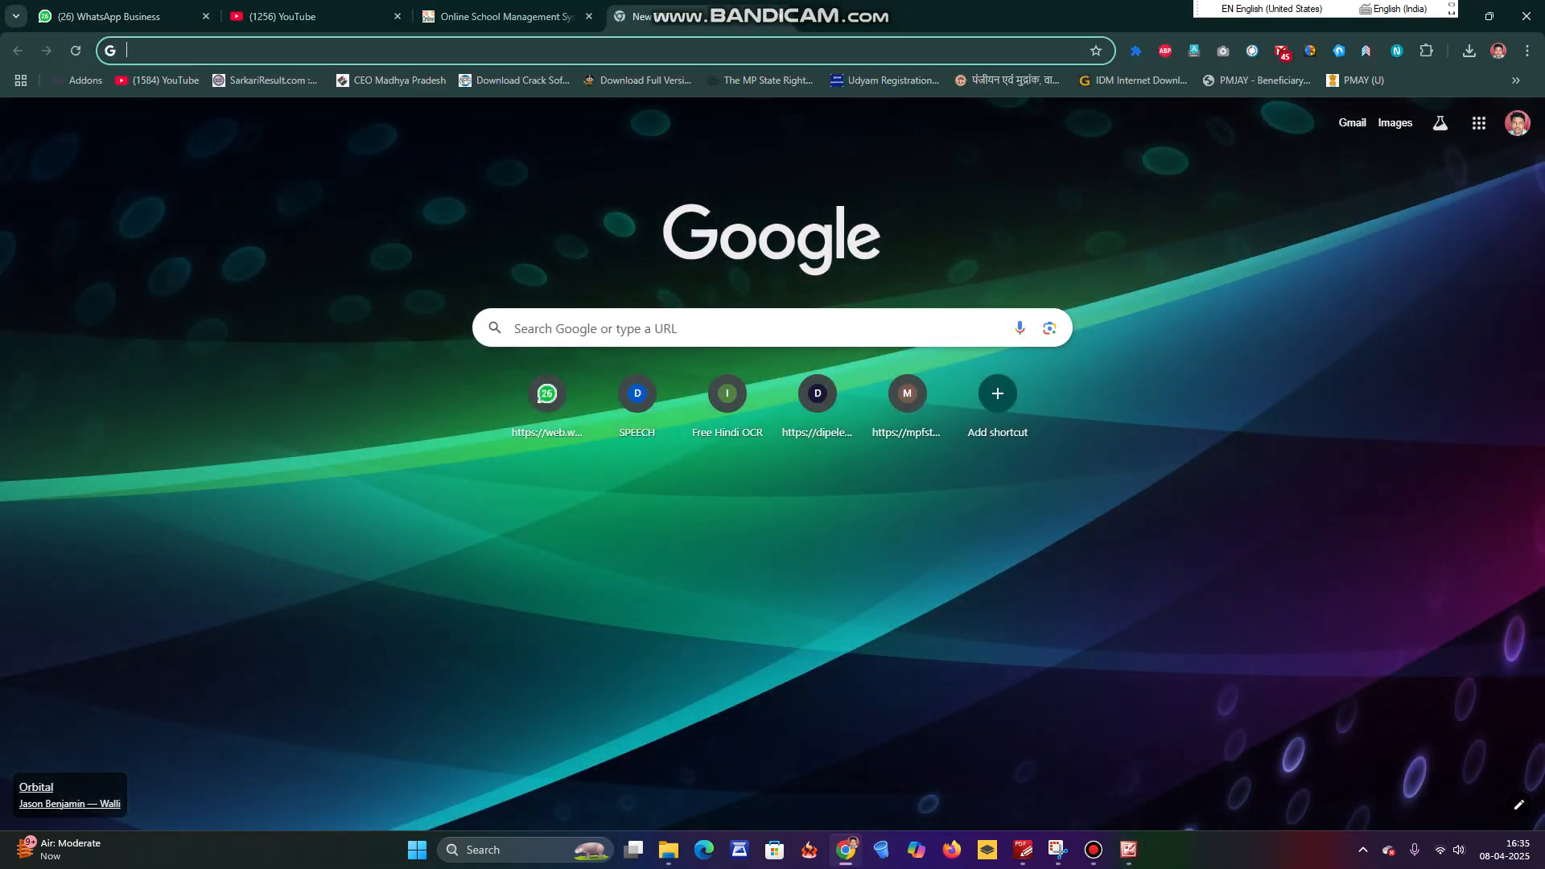
left_click(725, 328)
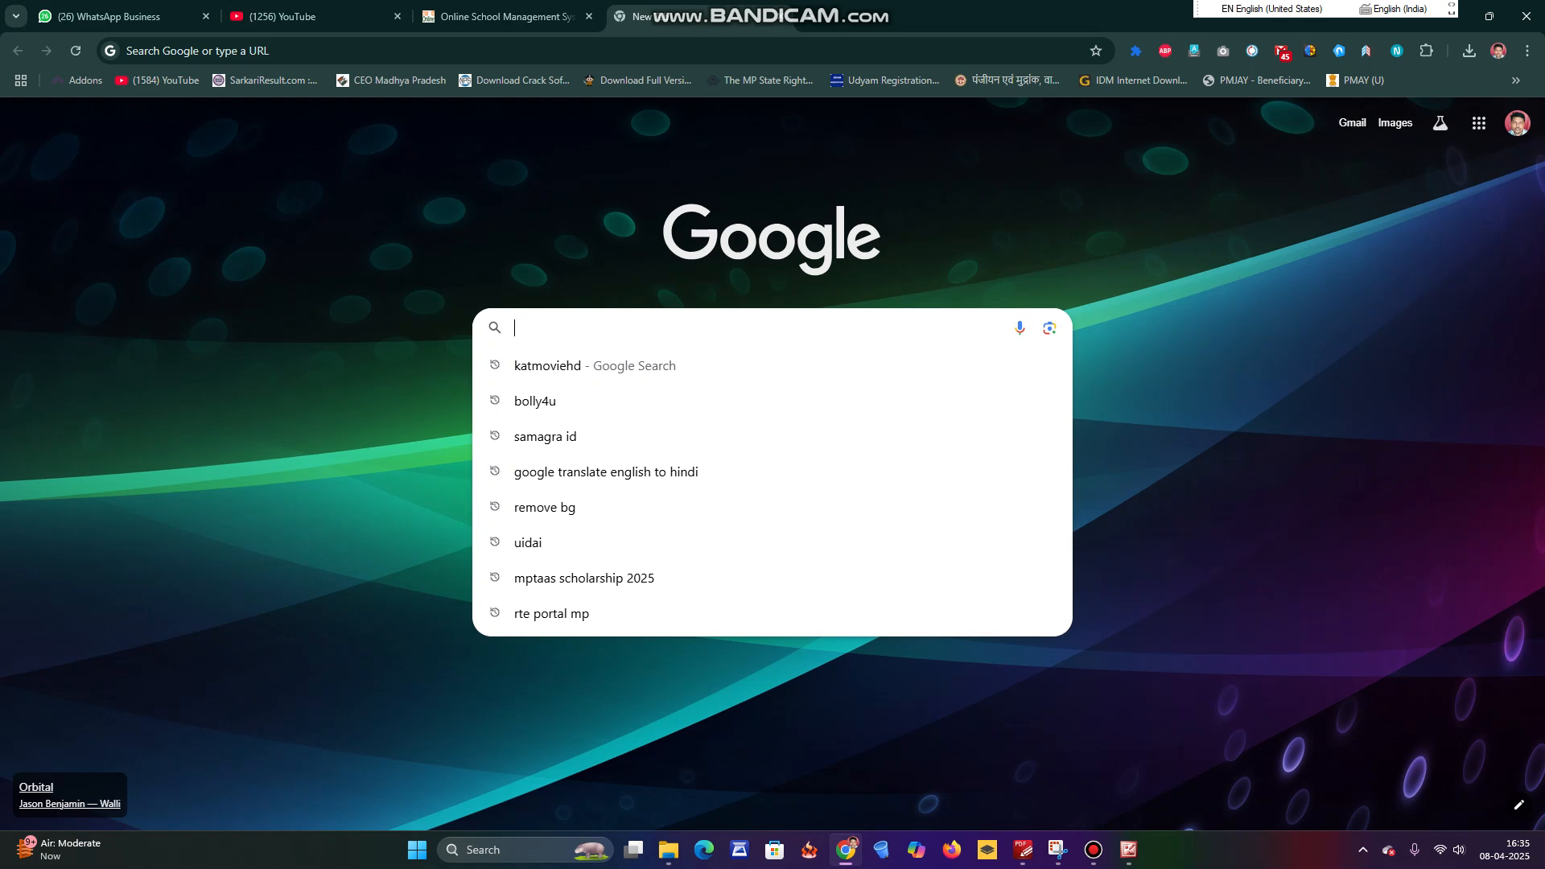
type("o")
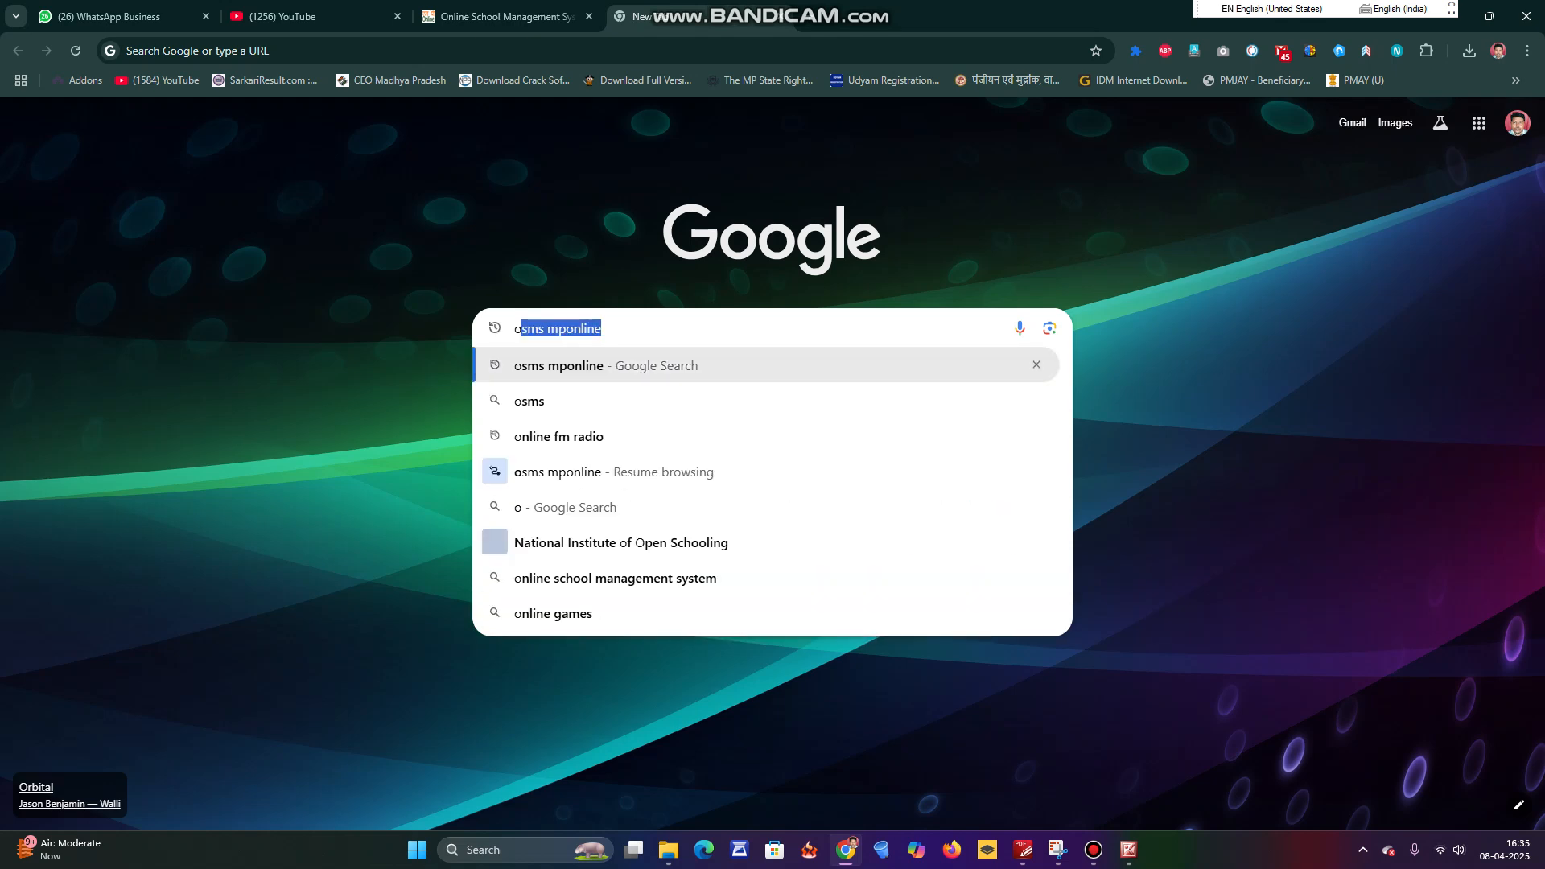
key("Right")
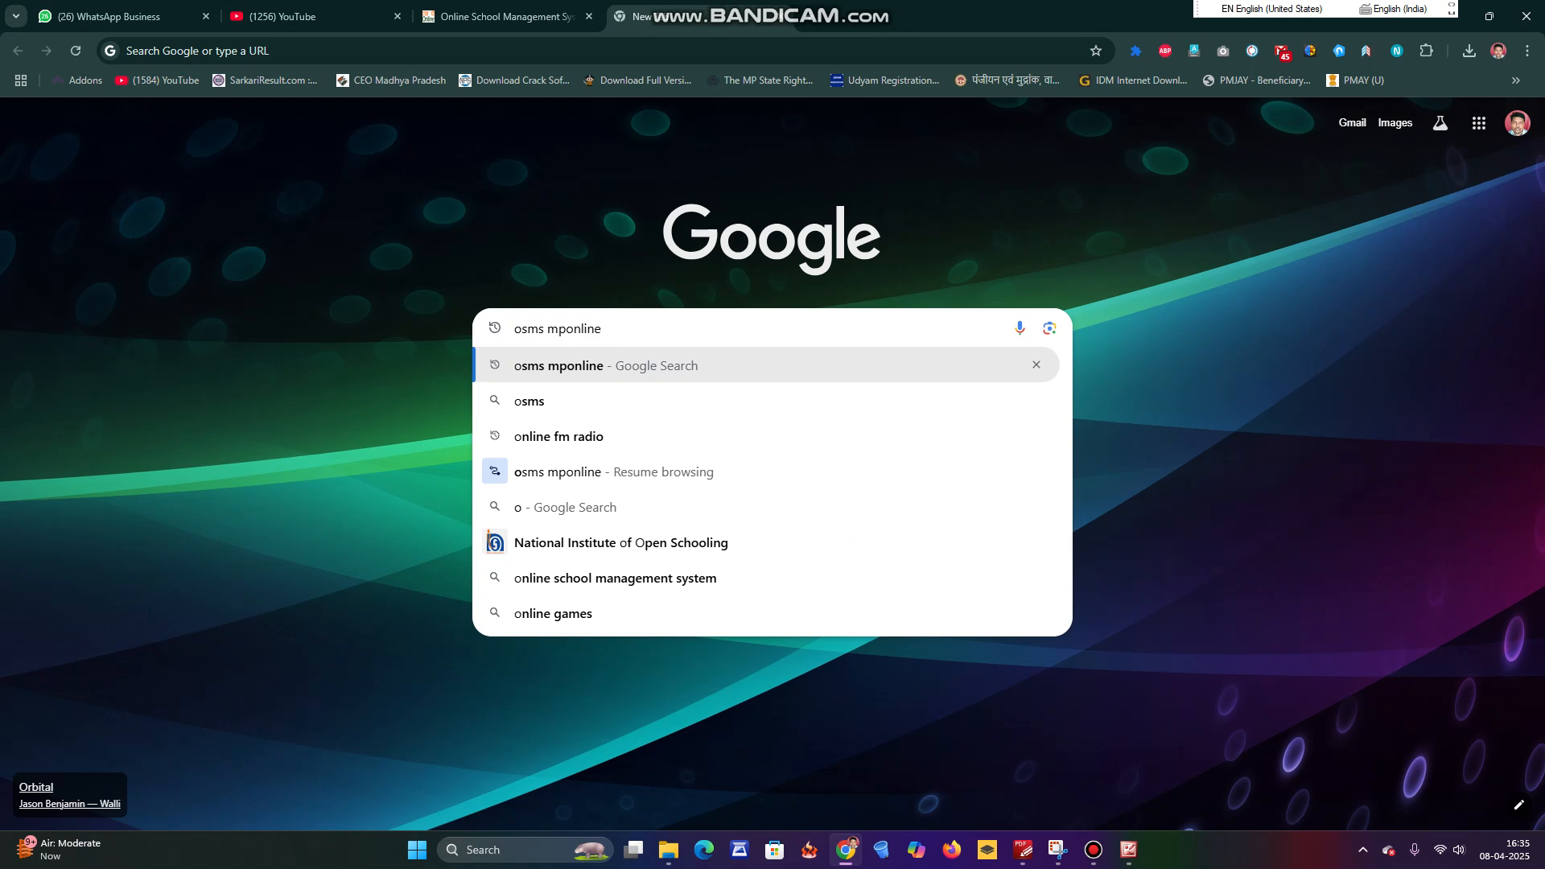
key("Return")
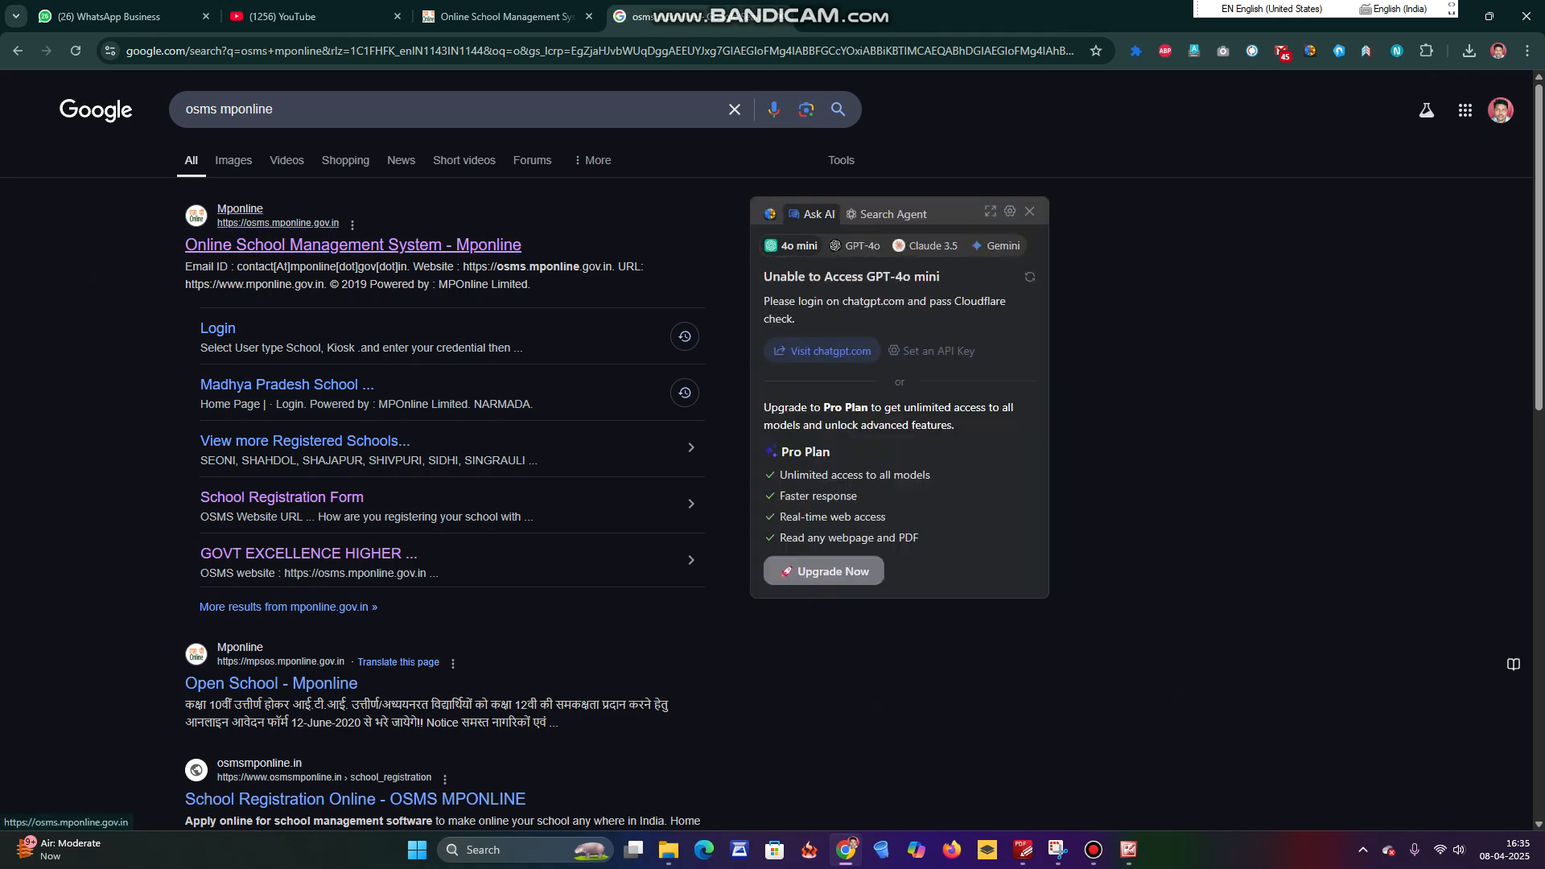
Open the Online School Management System site and choose SATNA as the admission district.
left_click(352, 245)
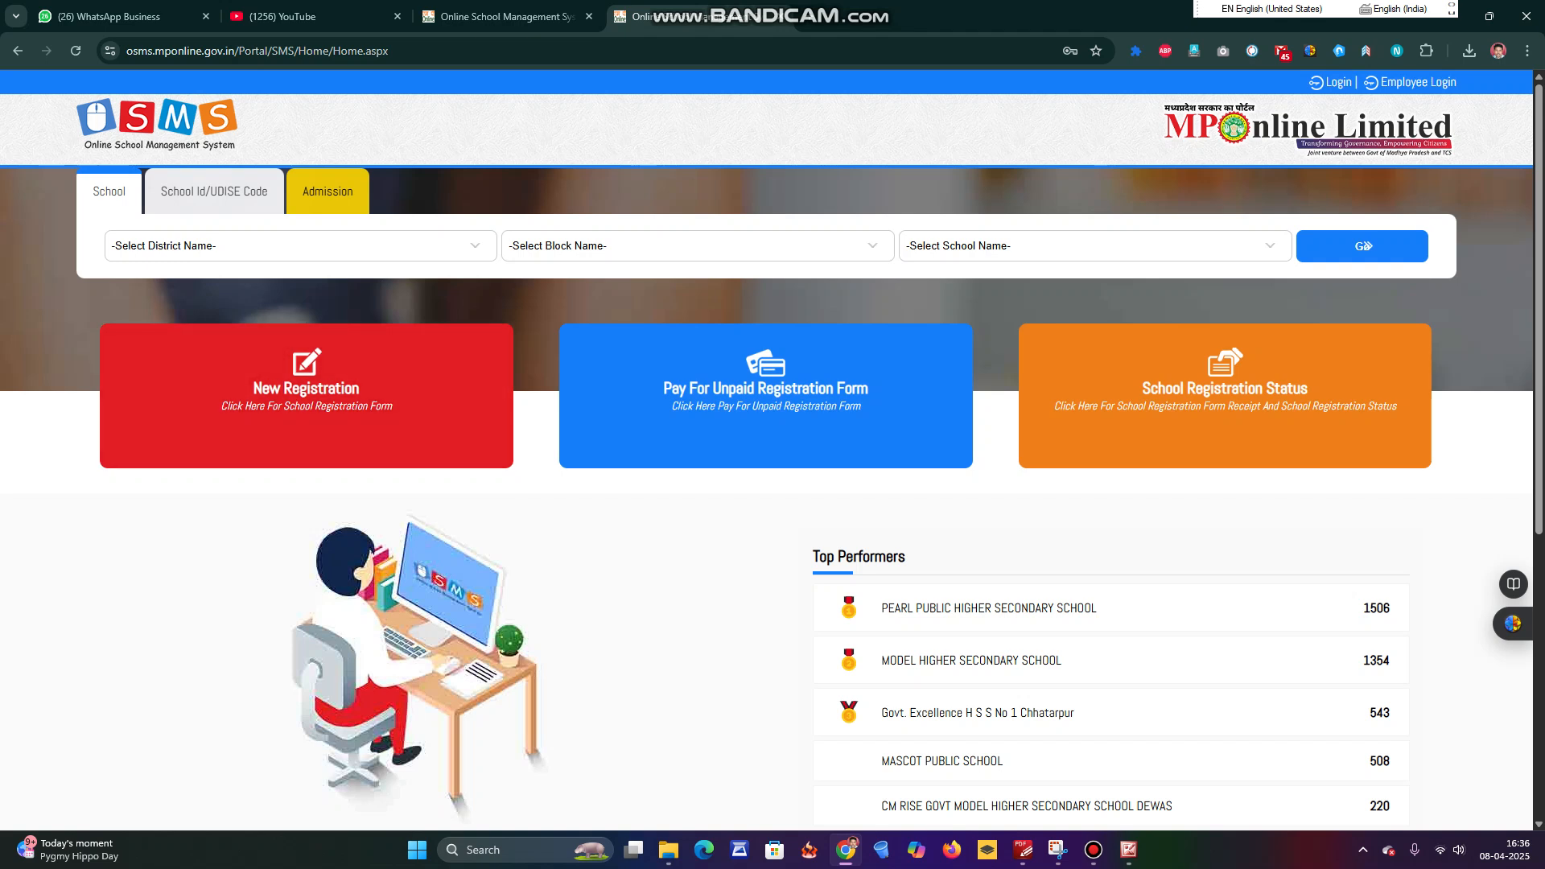
left_click(214, 191)
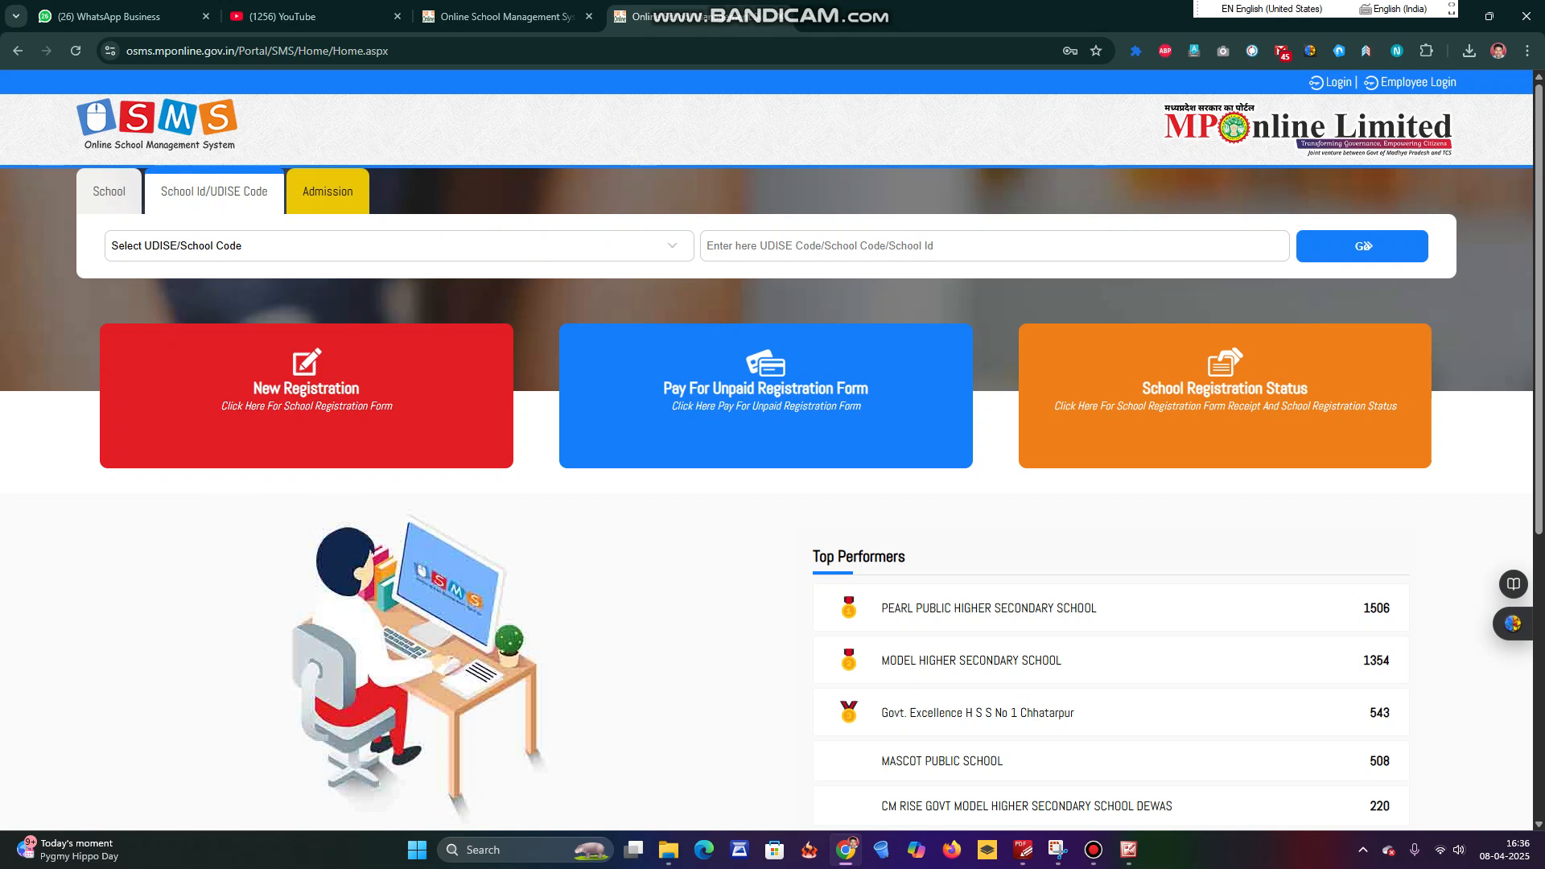
left_click(327, 192)
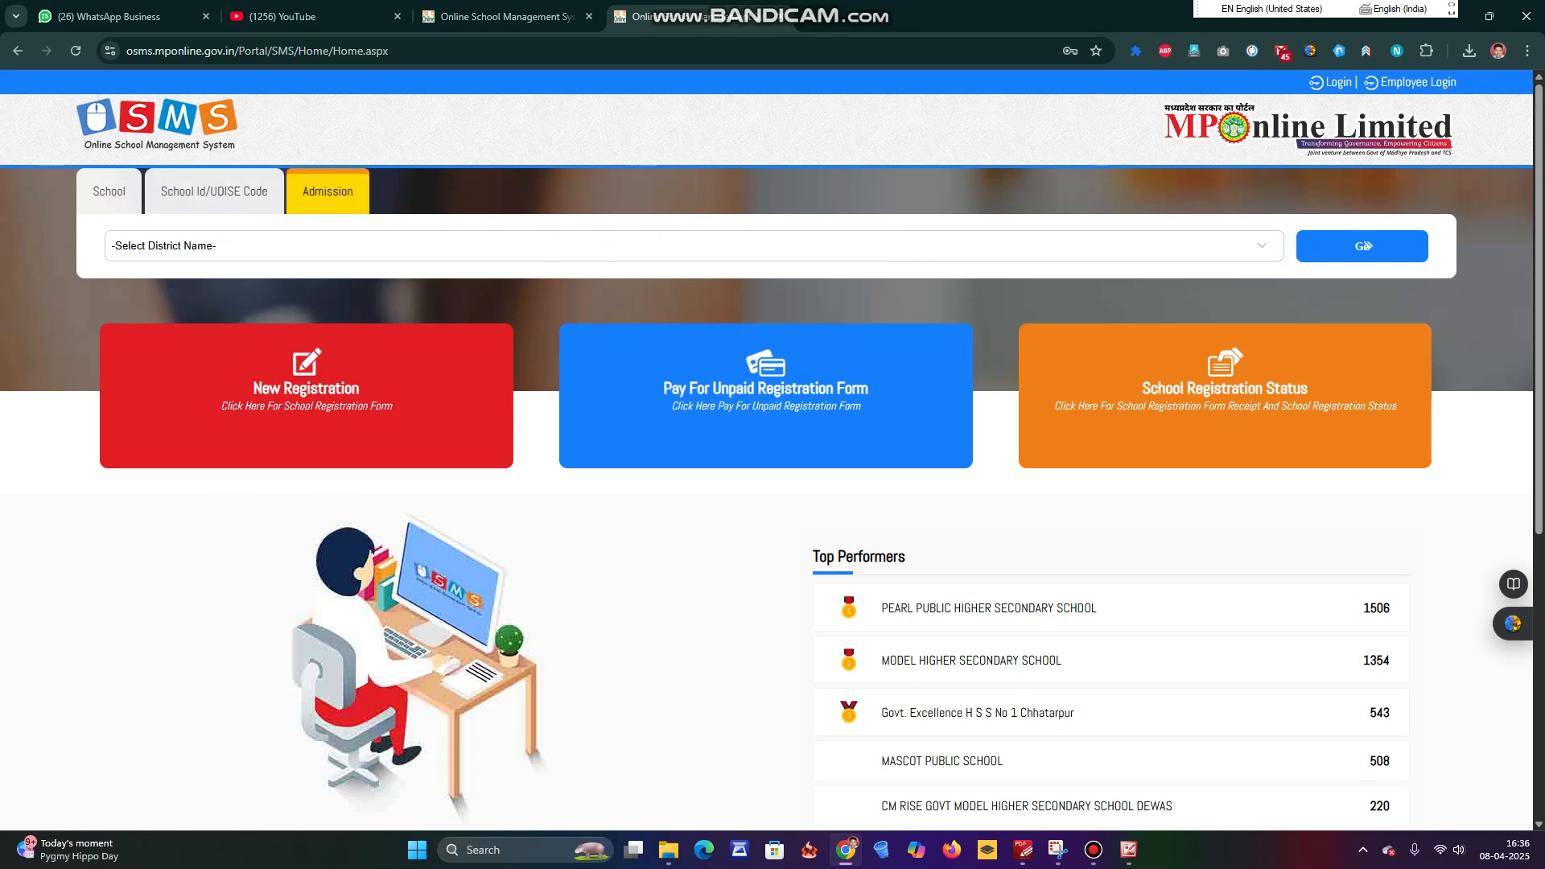
left_click(693, 247)
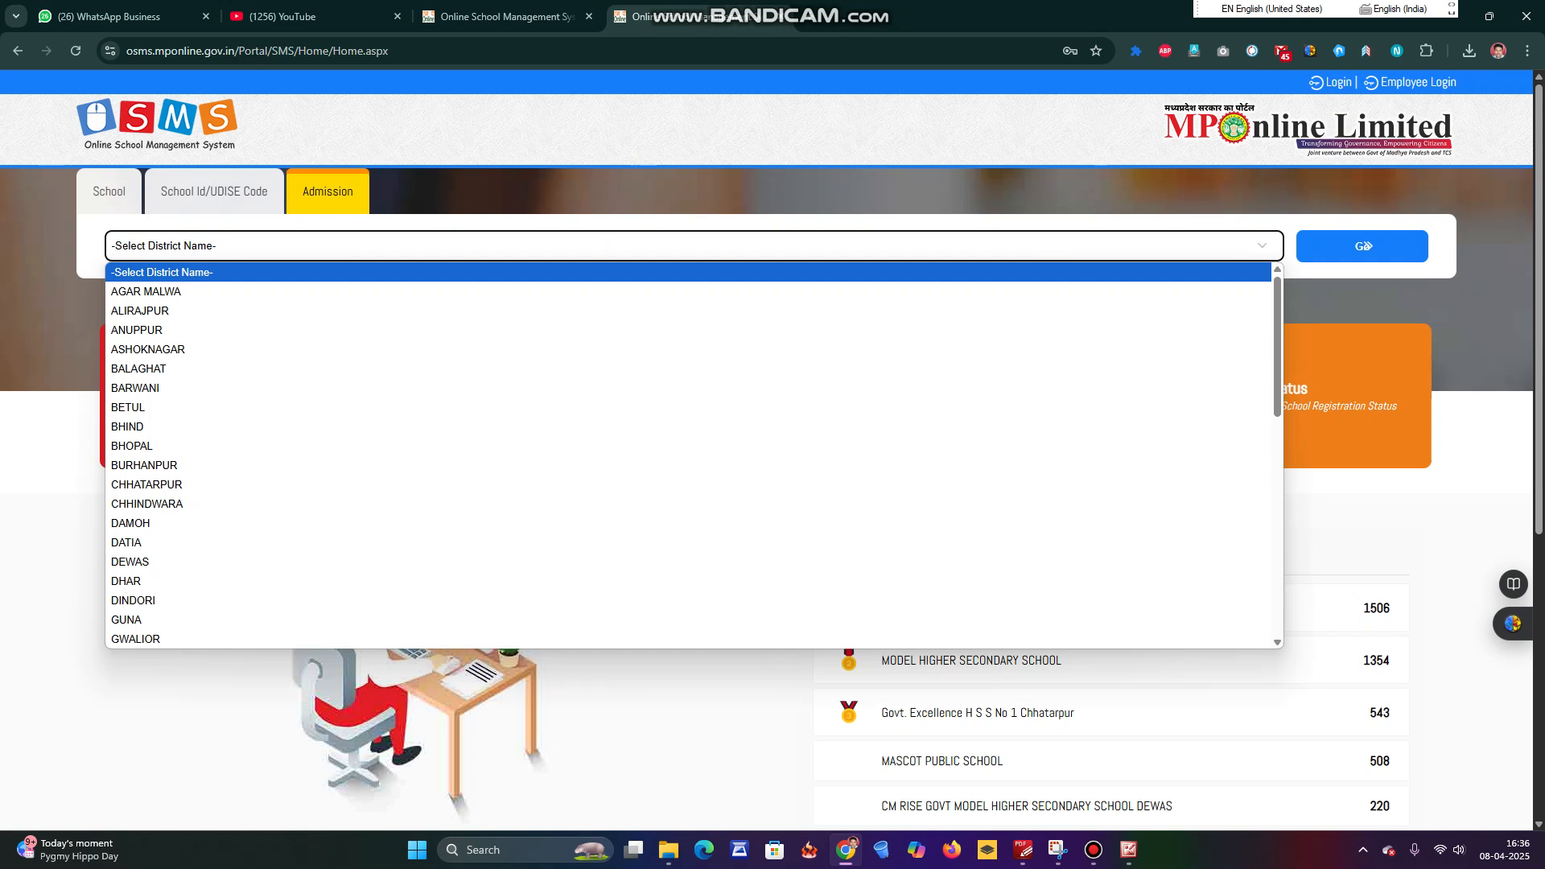
key("s")
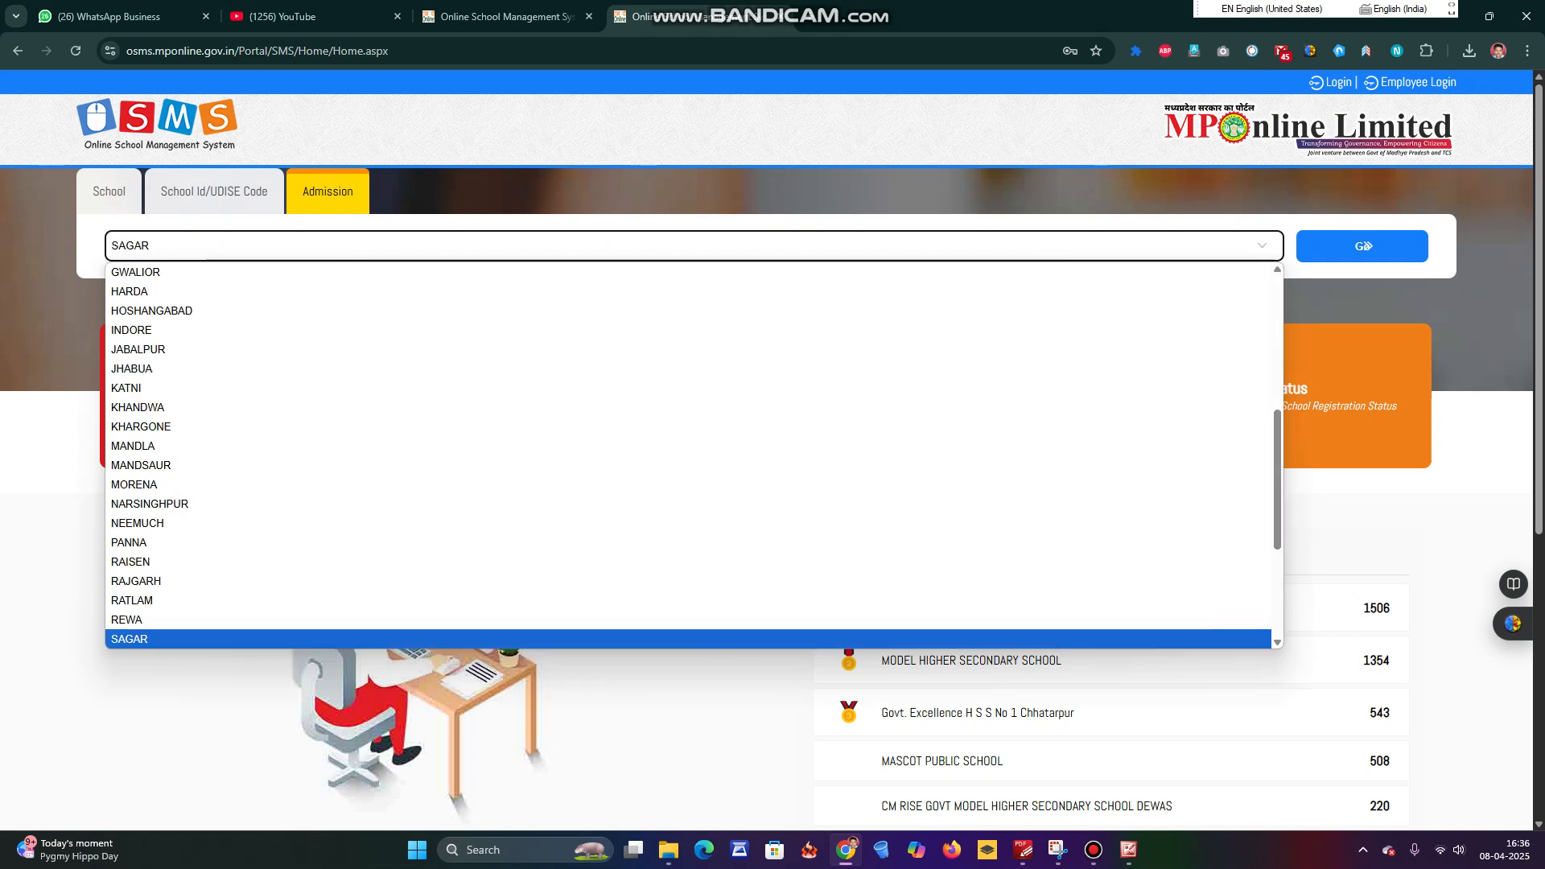
key("s")
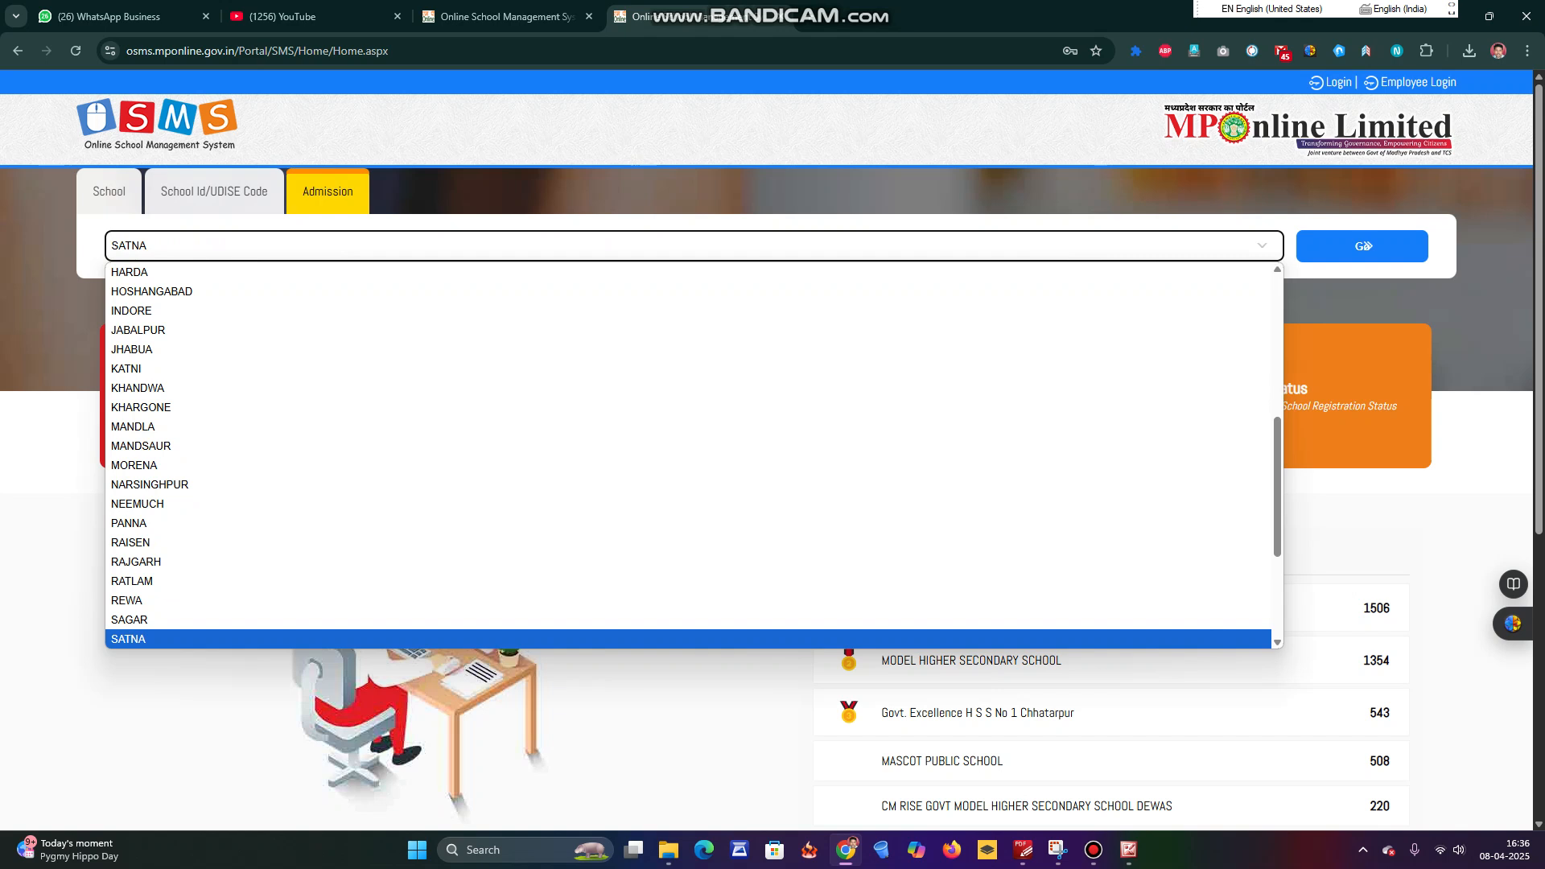
key("Return")
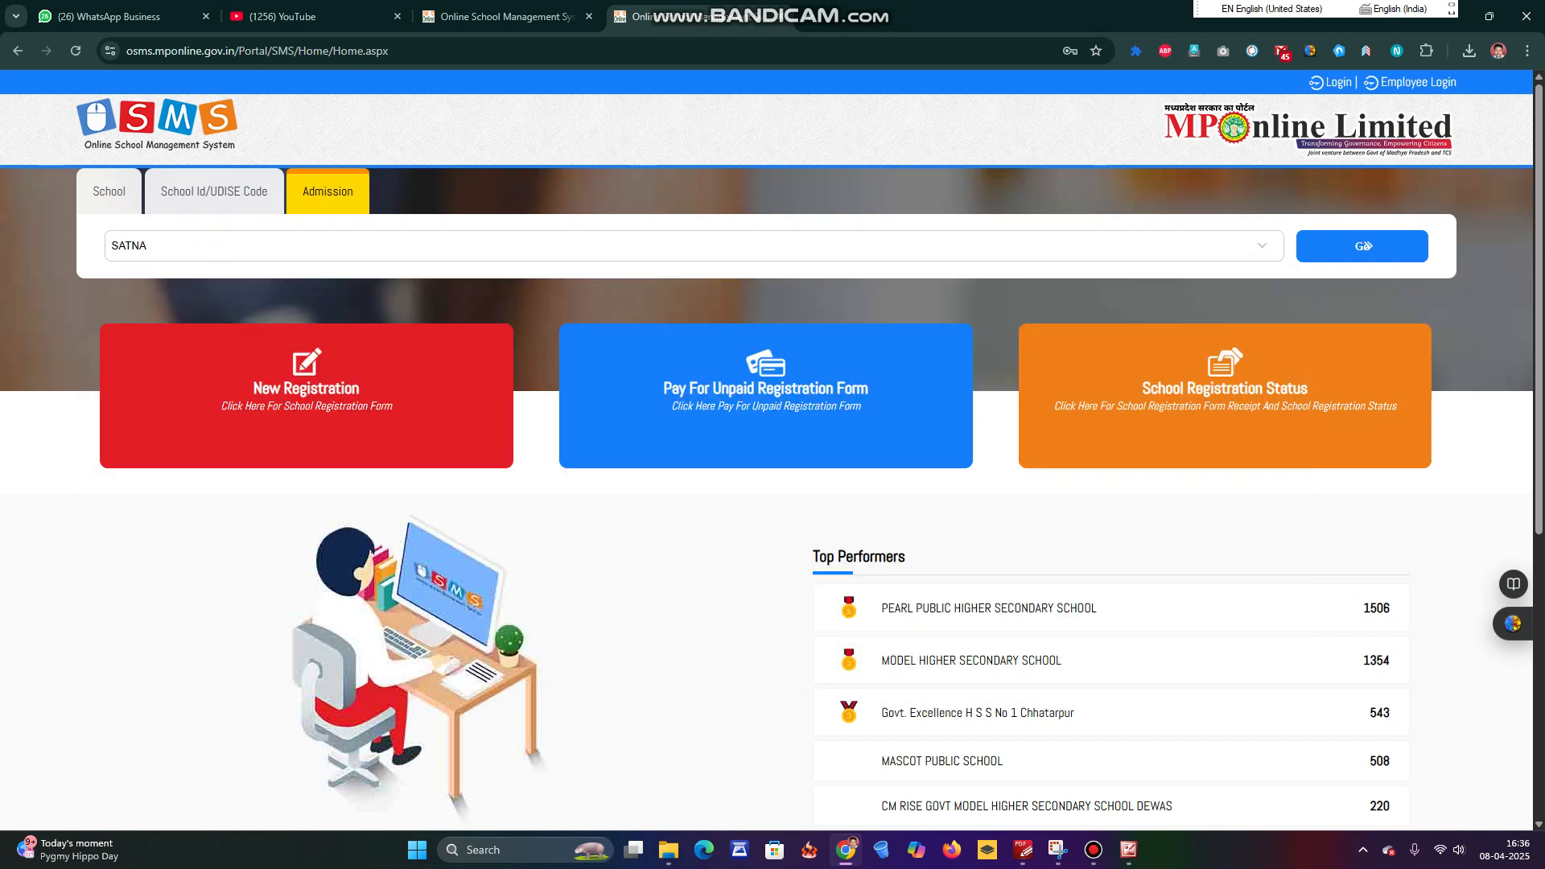
Answer the captcha to list SATNA schools and open GOVT EXCELLENCE HSS VENKAT NO.1 SATNA's admission form.
left_click(1364, 246)
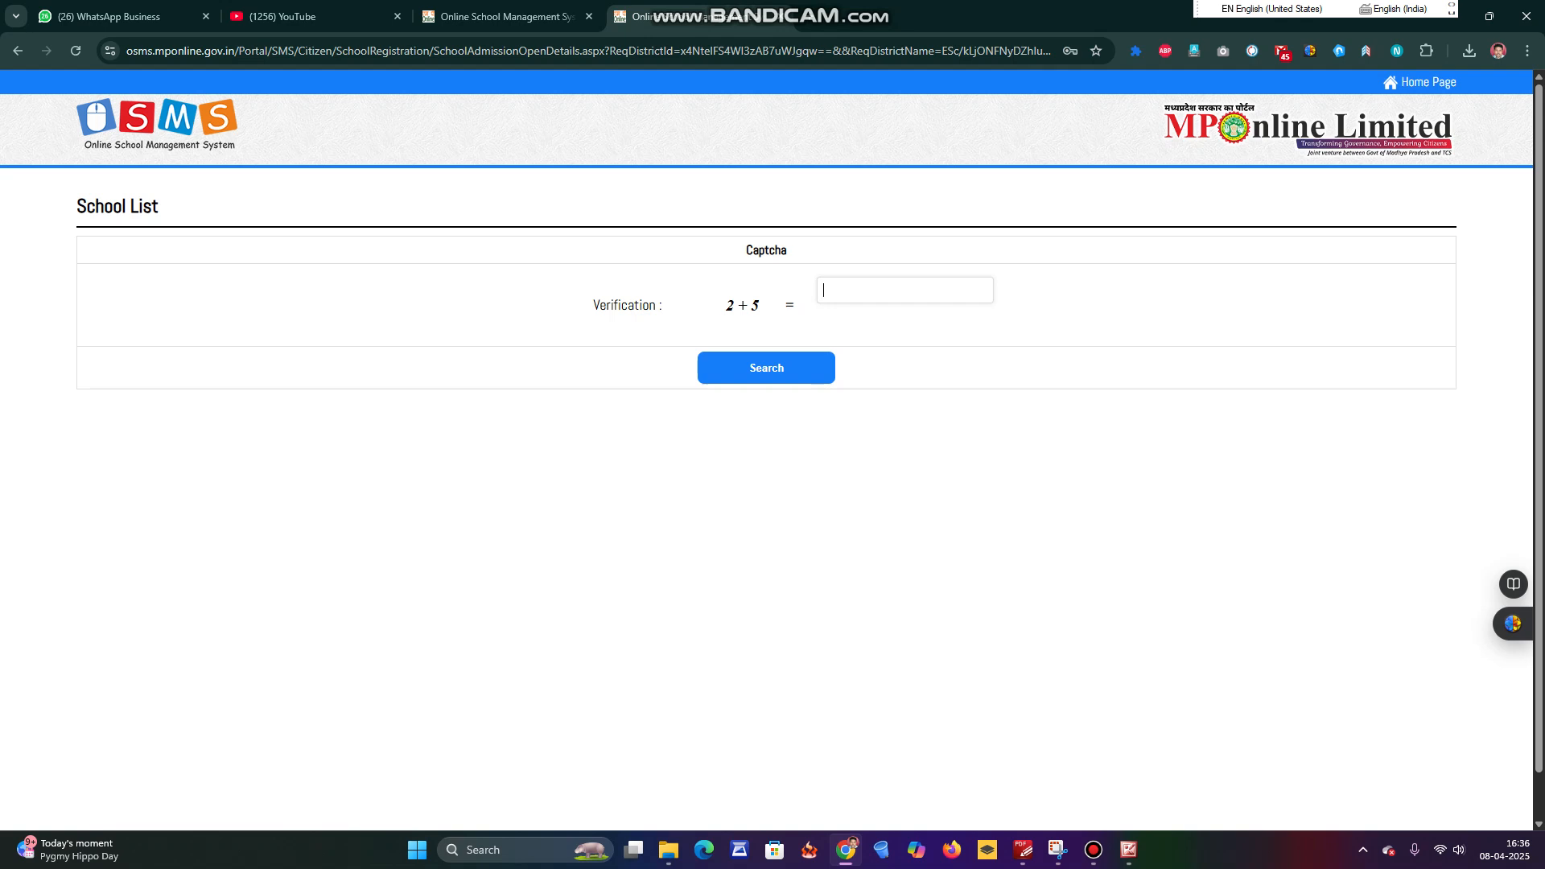
type("7")
key("Return")
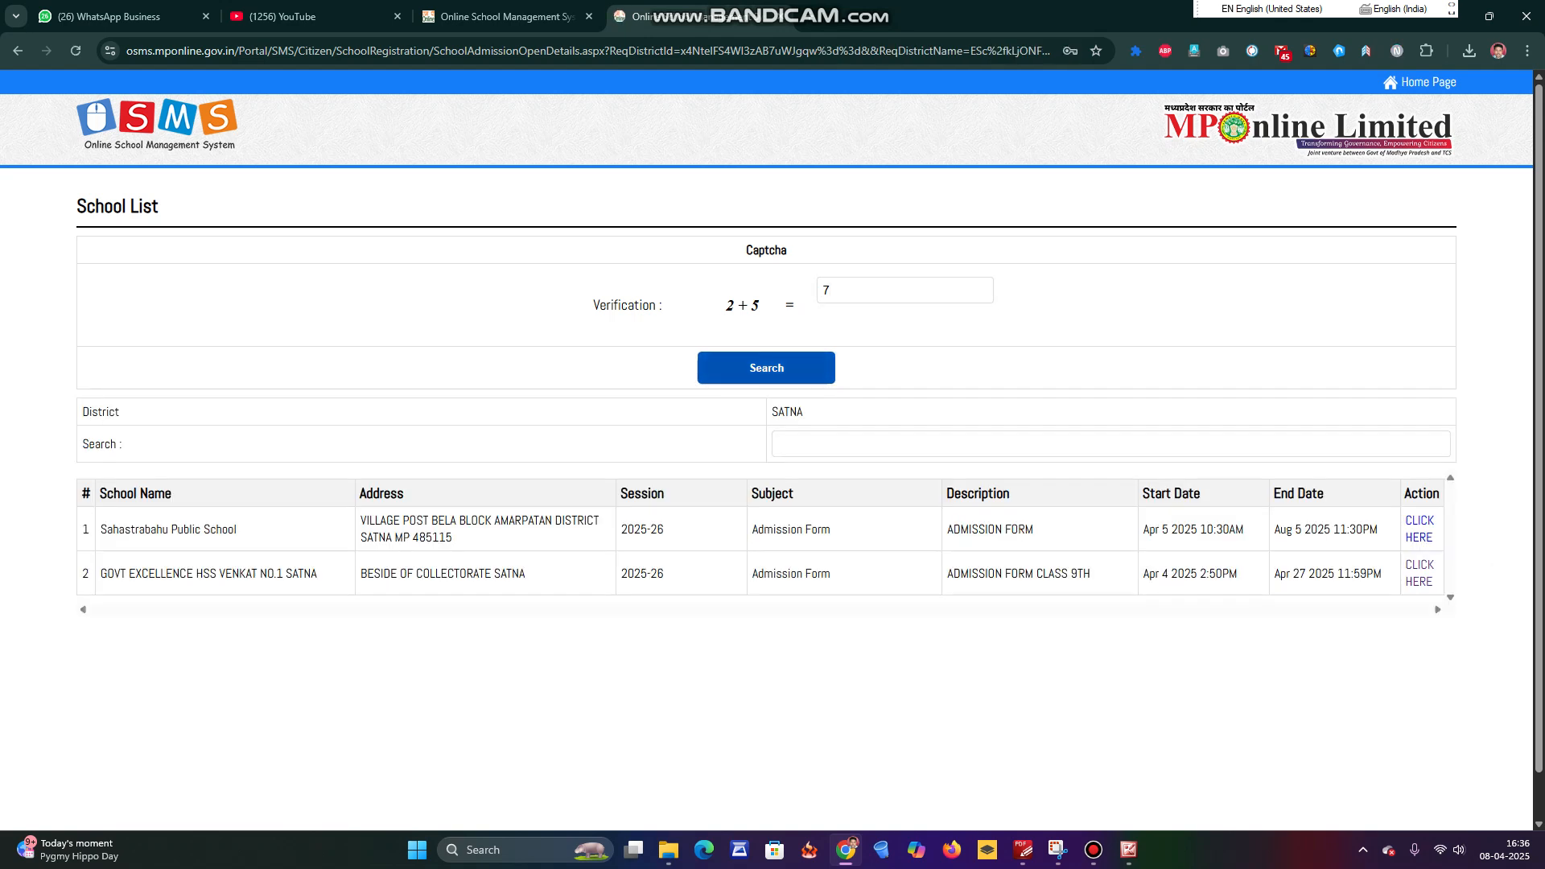
scroll(773, 450, "down", 1)
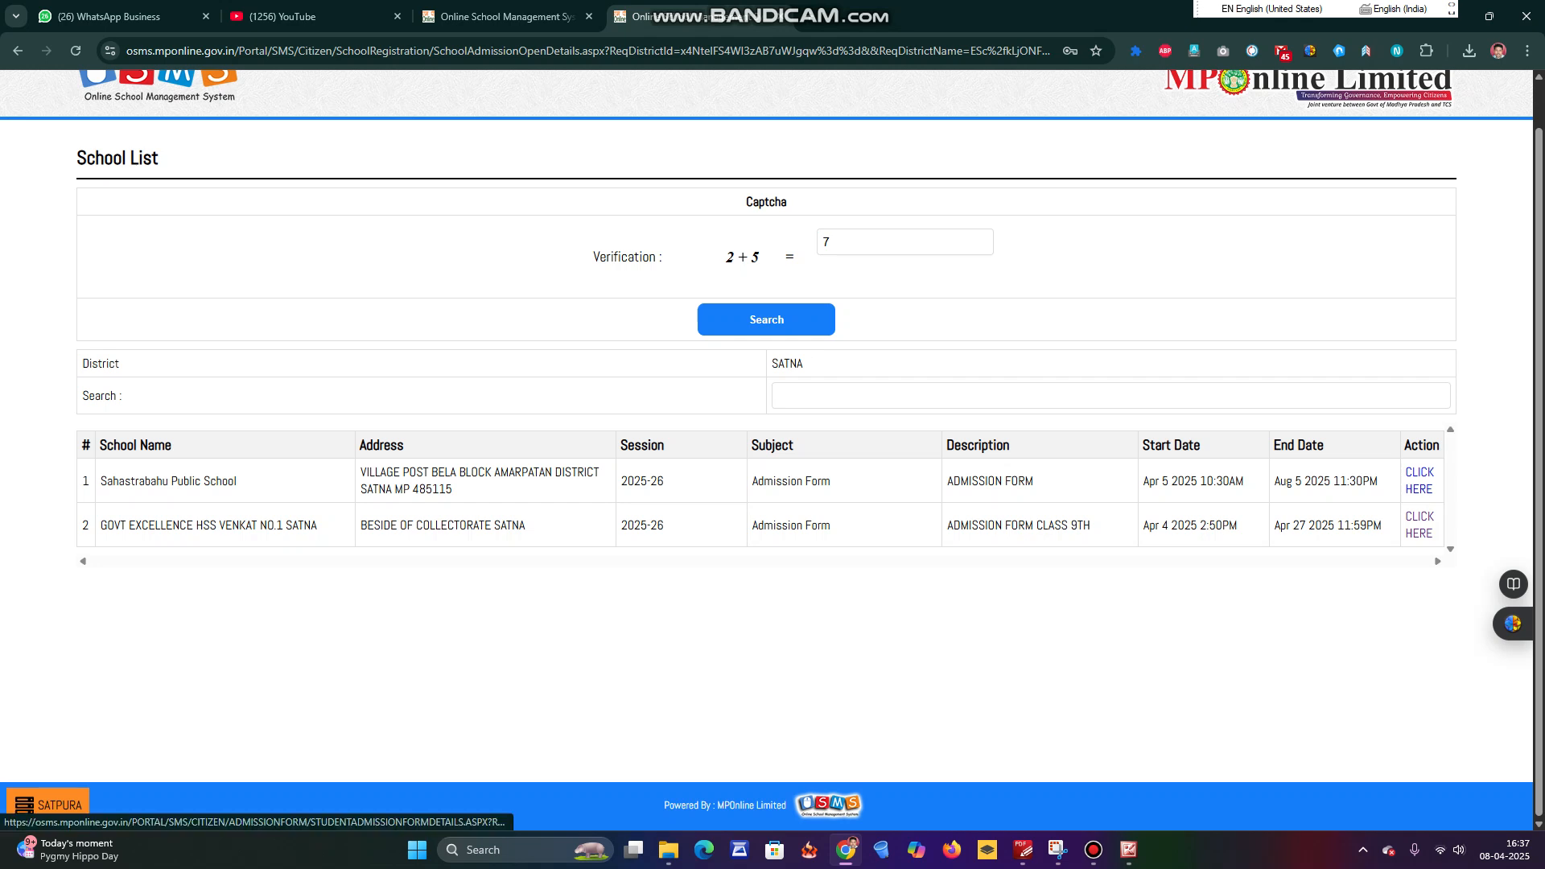
left_click(1419, 525)
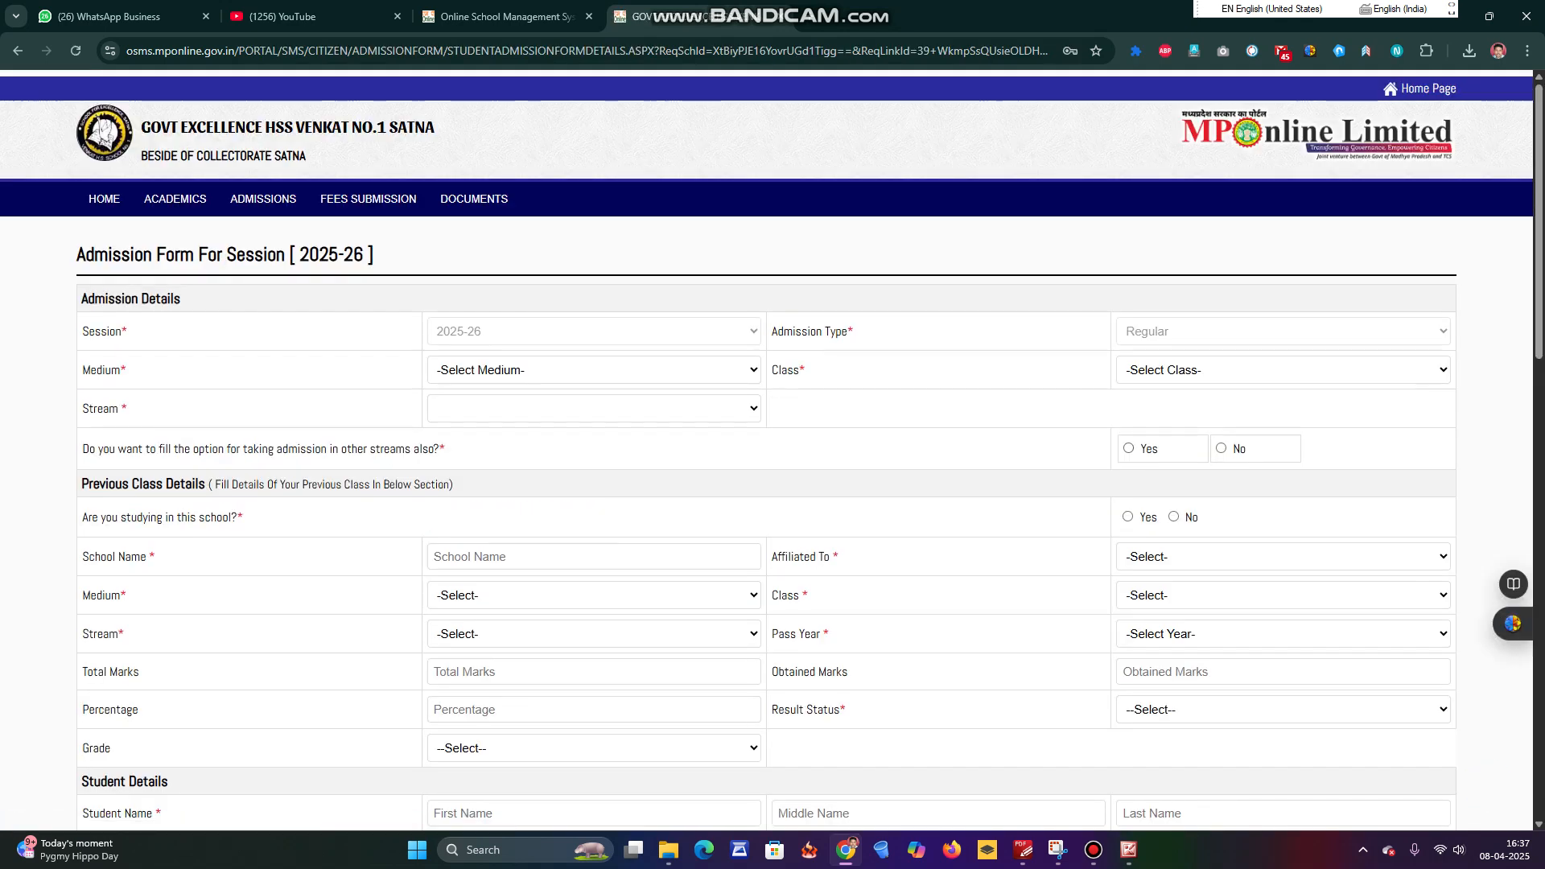
Set the admission Medium to English.
scroll(764, 451, "down", 1)
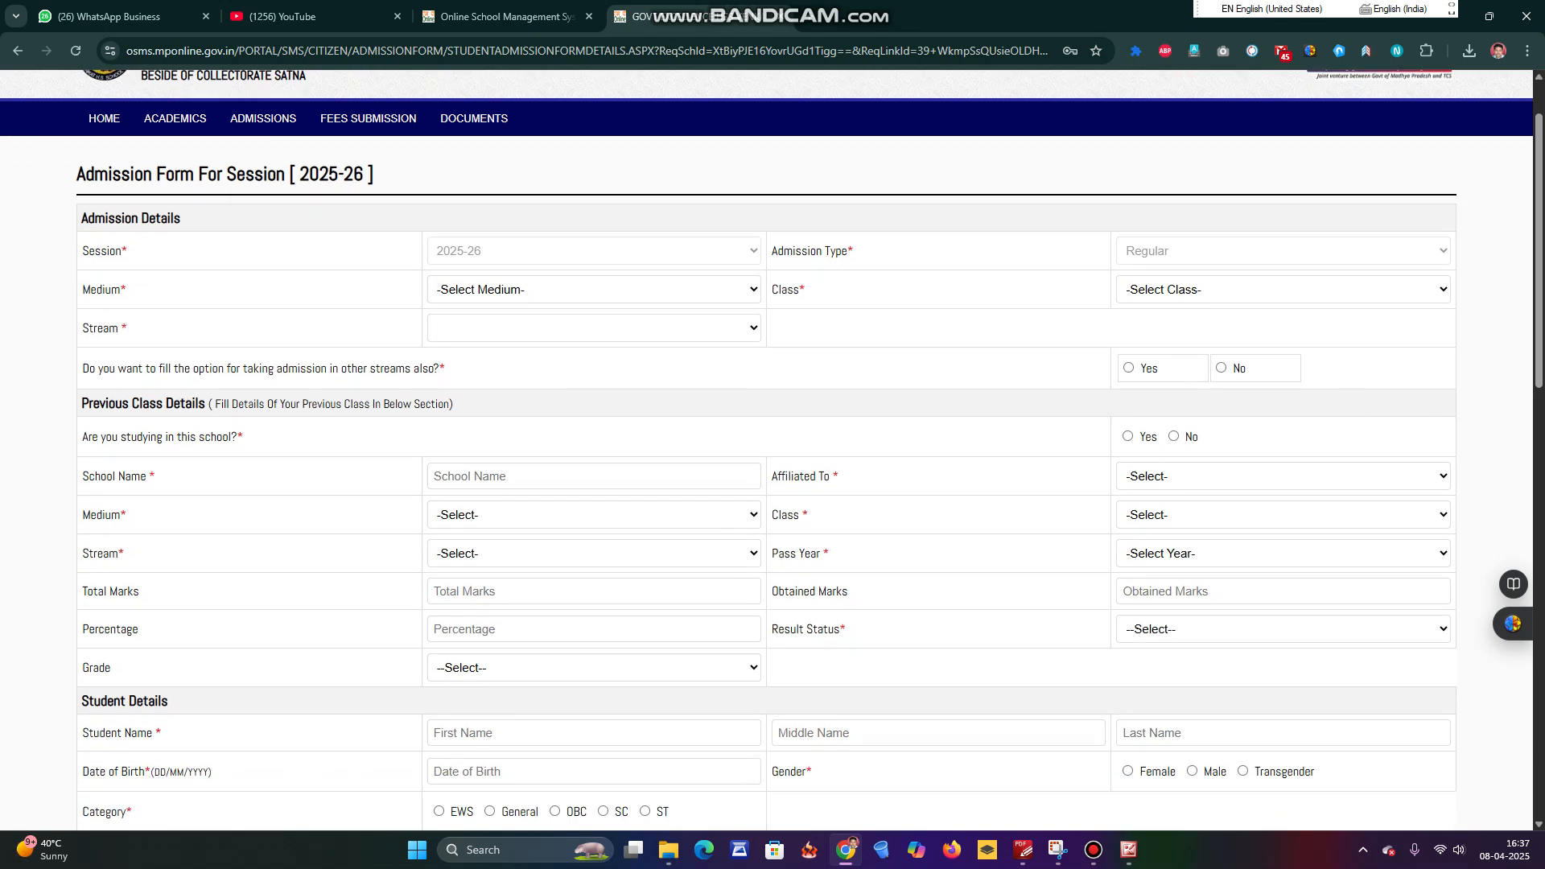
left_click(594, 290)
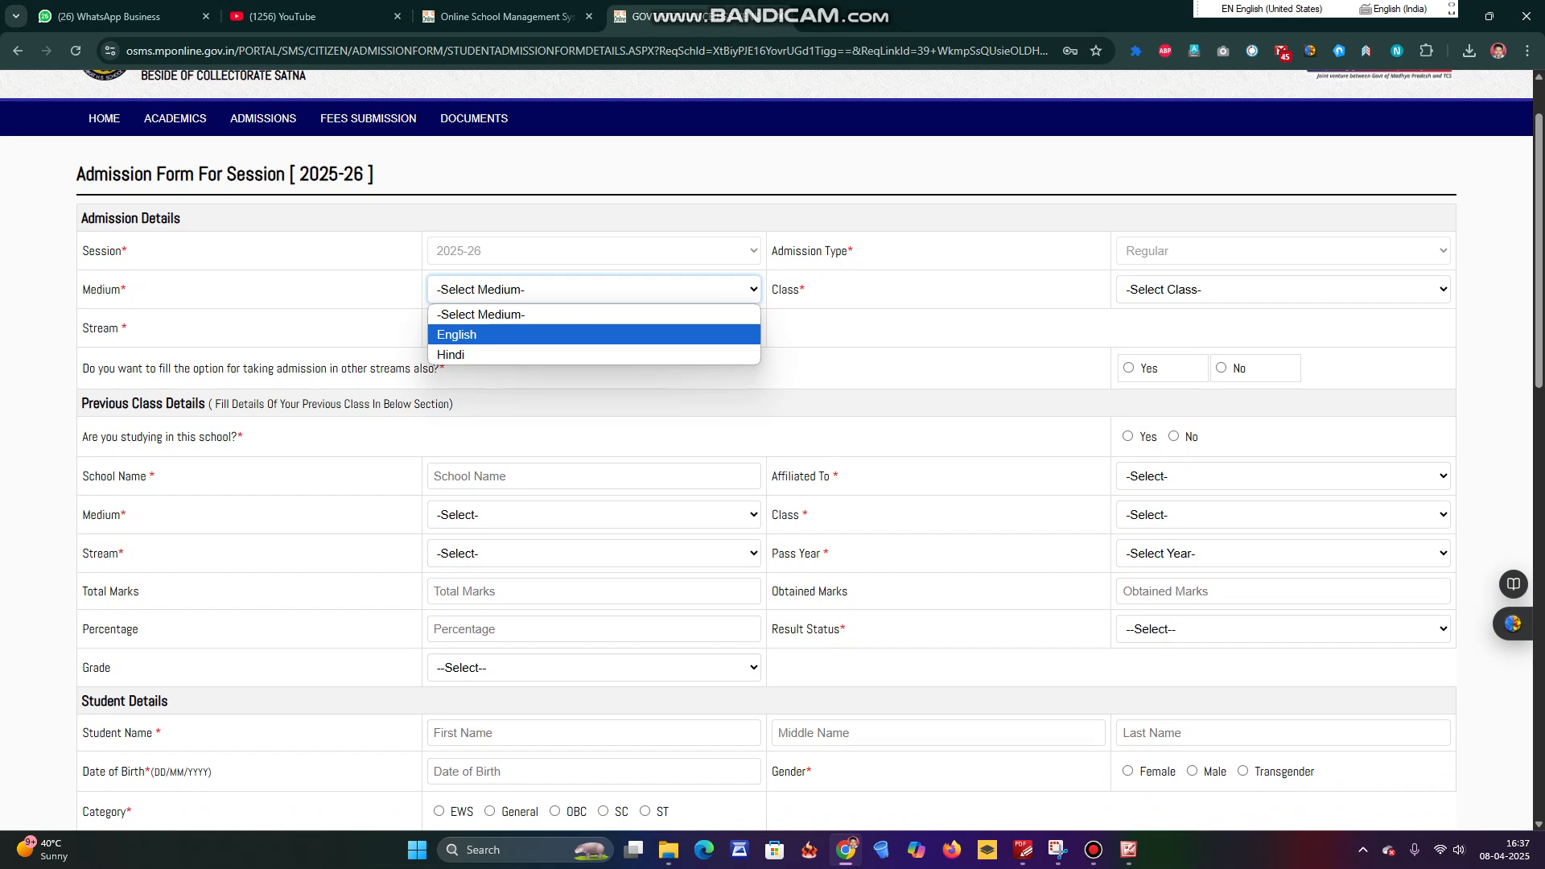
key("Return")
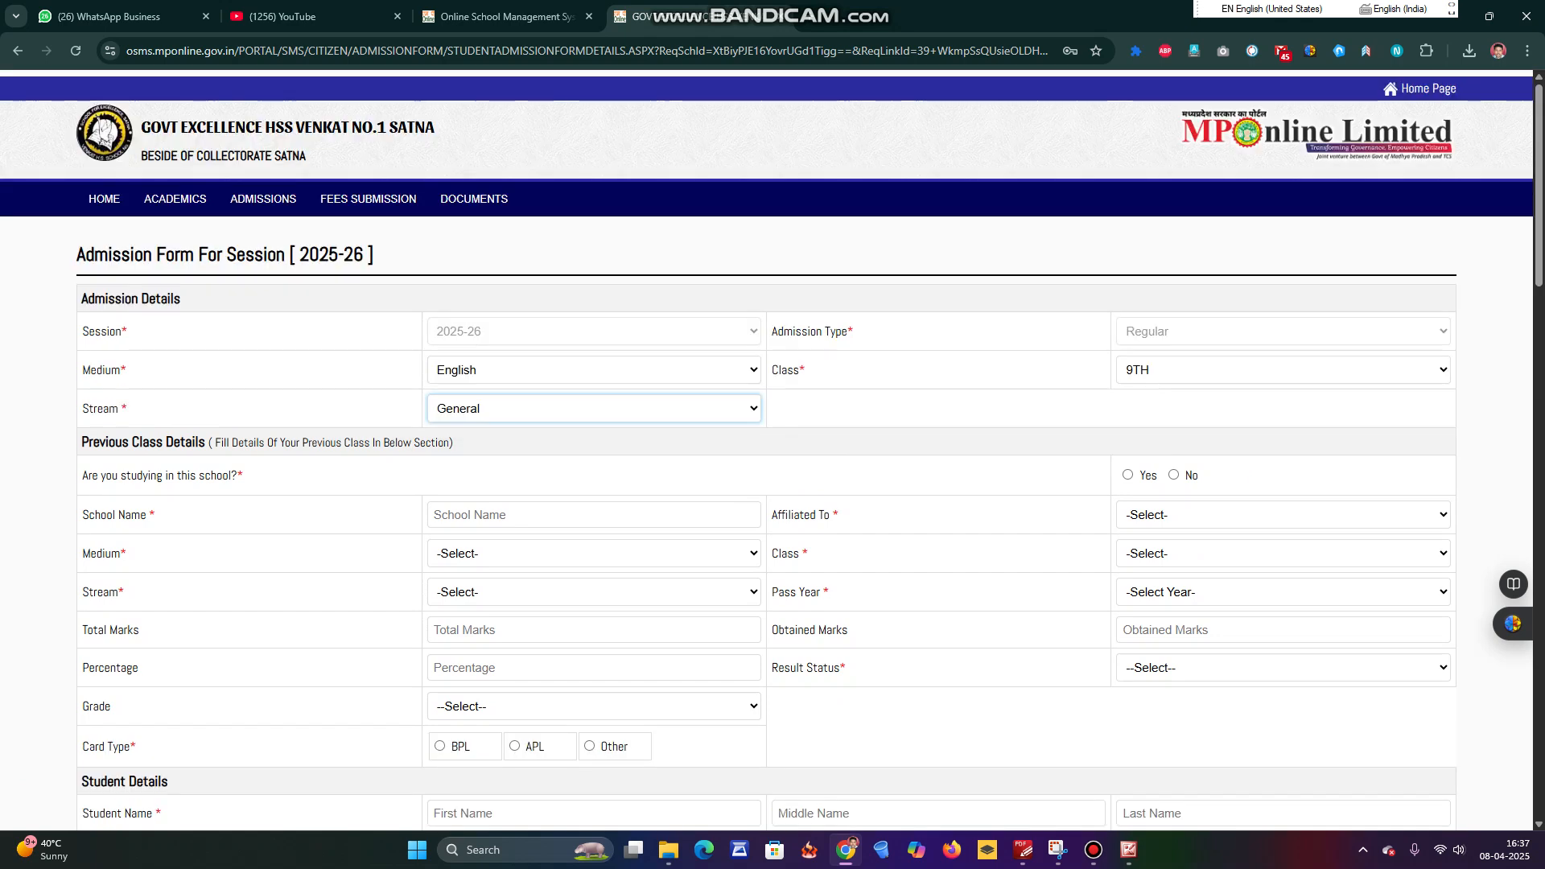
Check the Class and Stream dropdowns, keeping Class 9TH and Stream General.
left_click(1283, 370)
left_click(1283, 415)
left_click(1046, 408)
scroll(1046, 451, "down", 2)
scroll(772, 451, "down", 1)
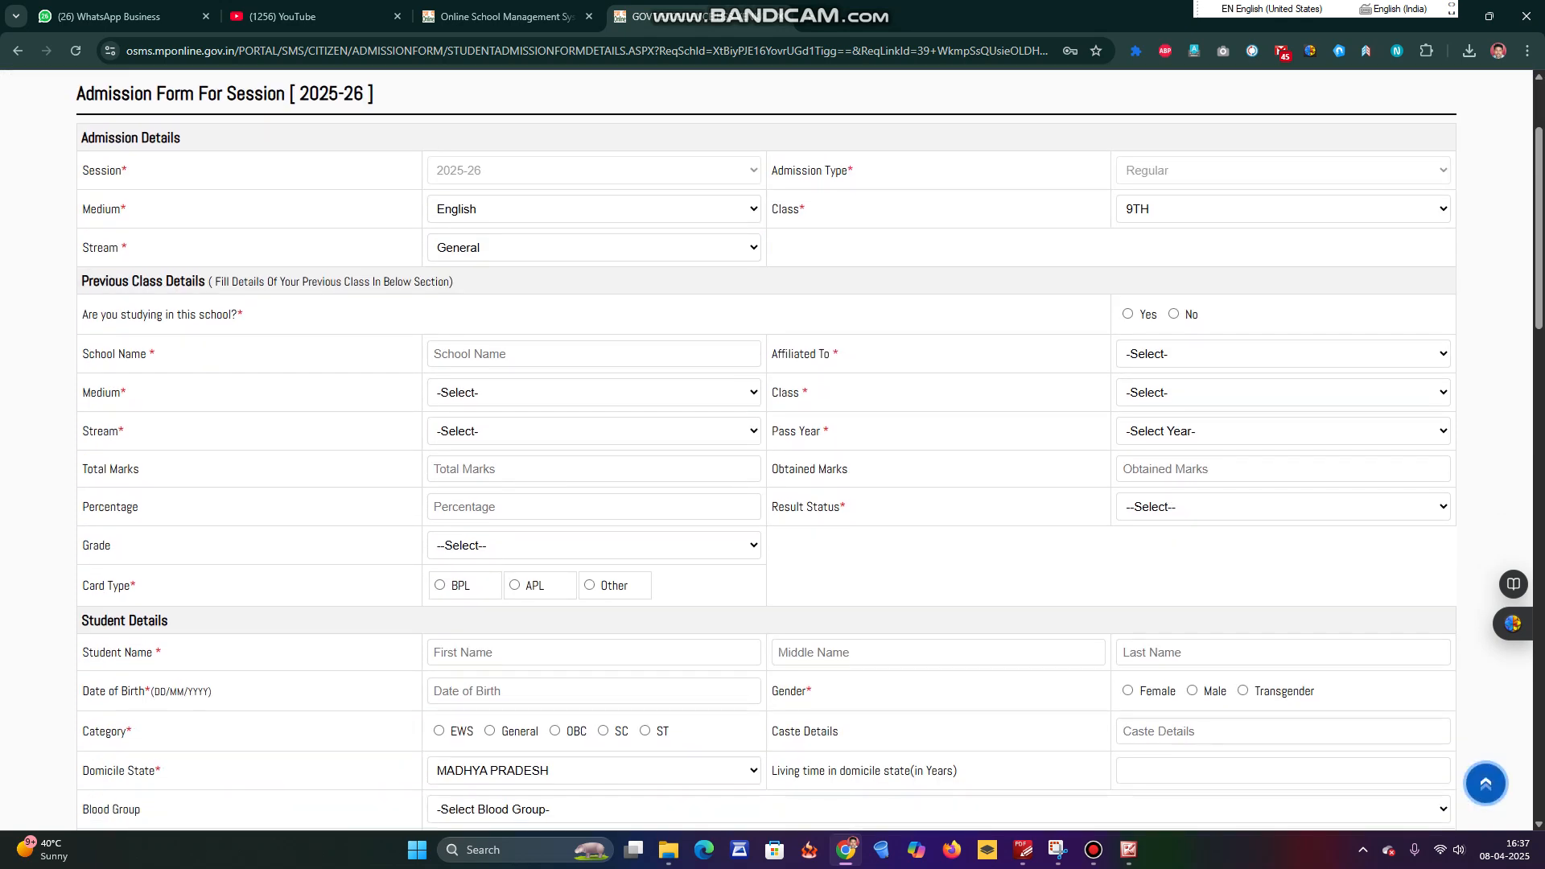
left_click(594, 248)
left_click(593, 293)
left_click(939, 248)
left_click(594, 354)
Answer No to already studying here and enter previous school THE GREENFIELD SCHOOL SATNA.
left_click(1173, 314)
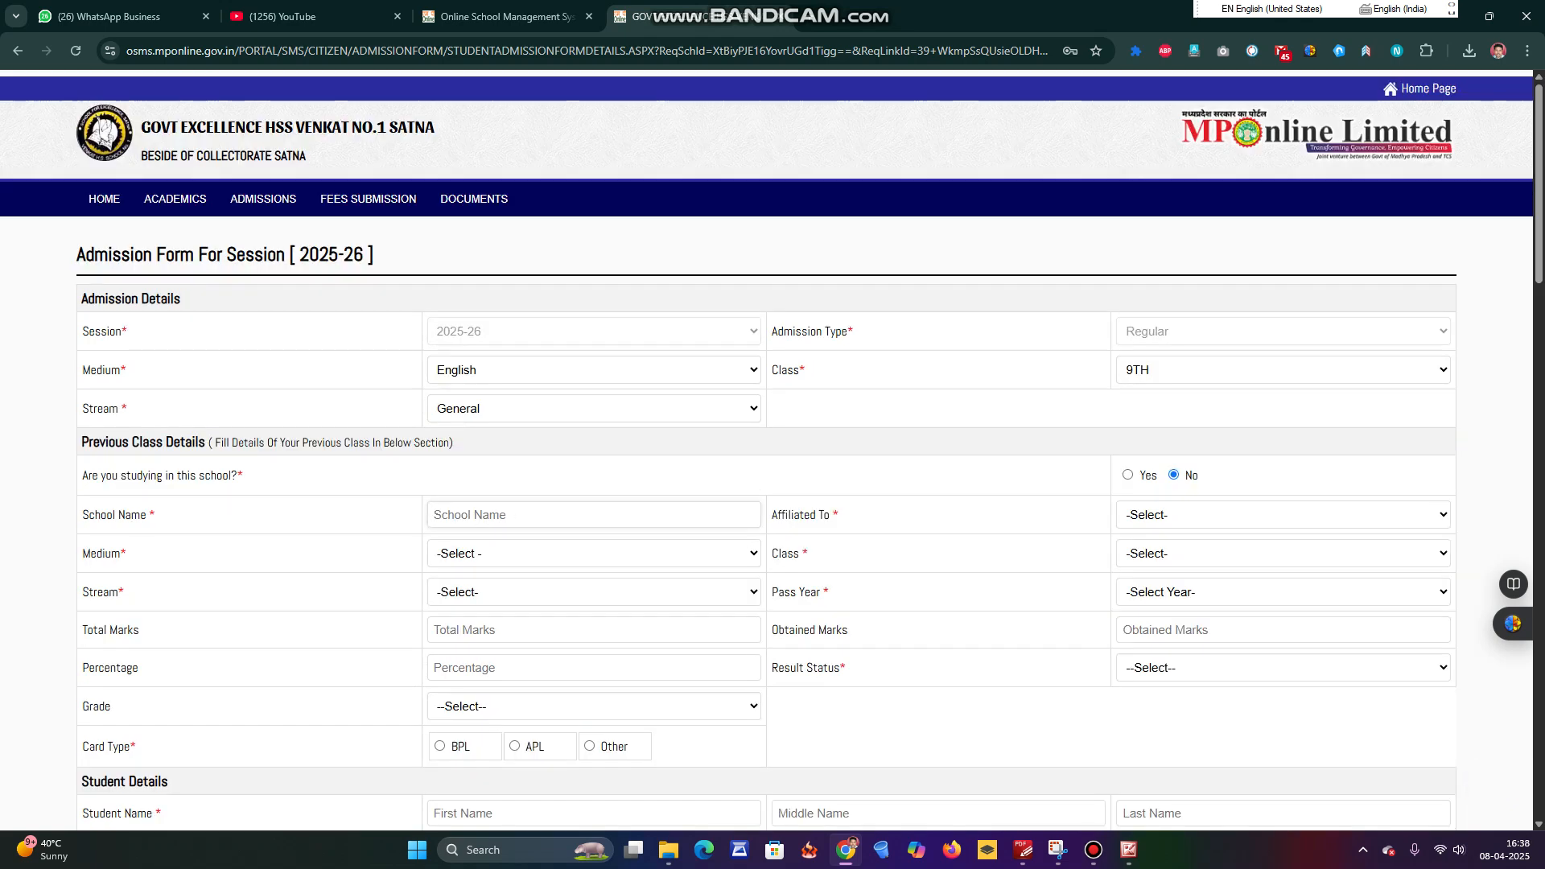
scroll(765, 450, "down", 1)
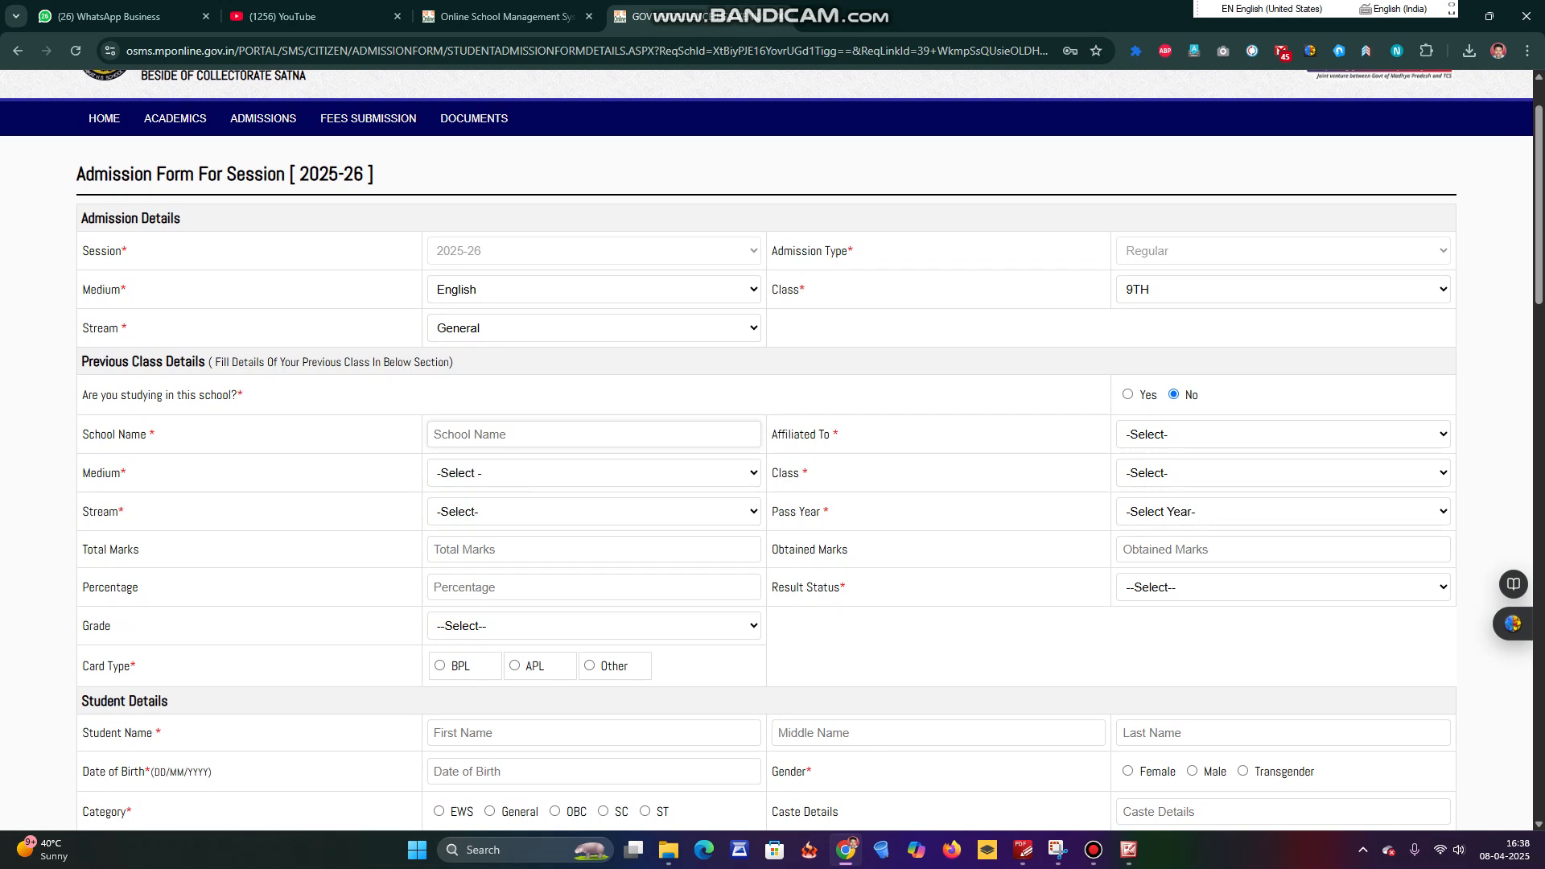
type("H")
key("BackSpace")
type("THE GREEN FIELD SCHOOL")
key("BackSpace")
type("SATNA")
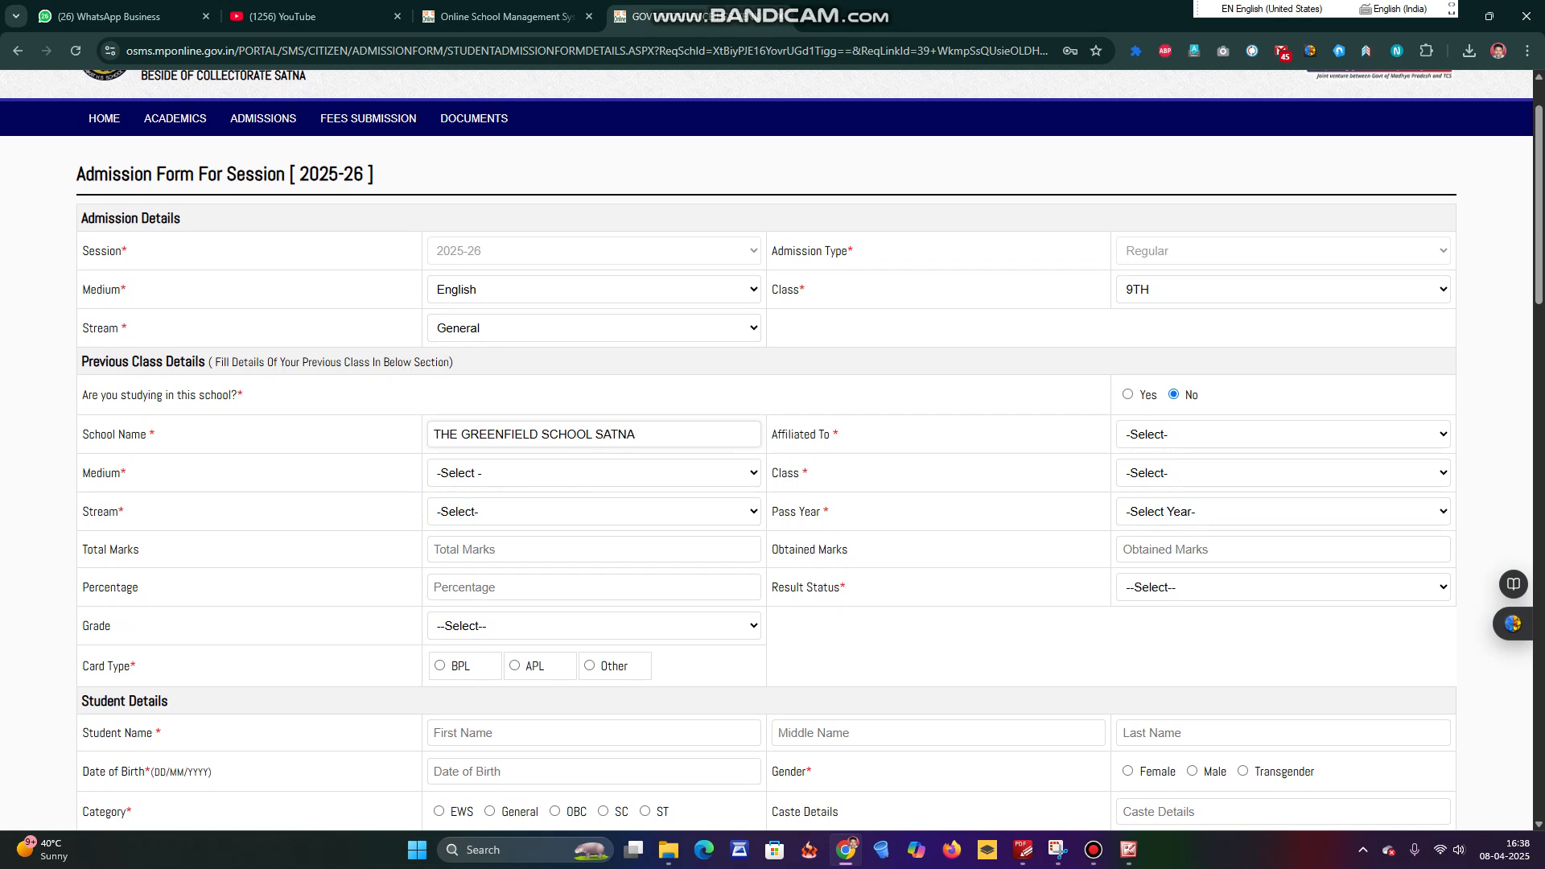
Set the previous school's board to MP Board and the medium to English.
left_click(1283, 435)
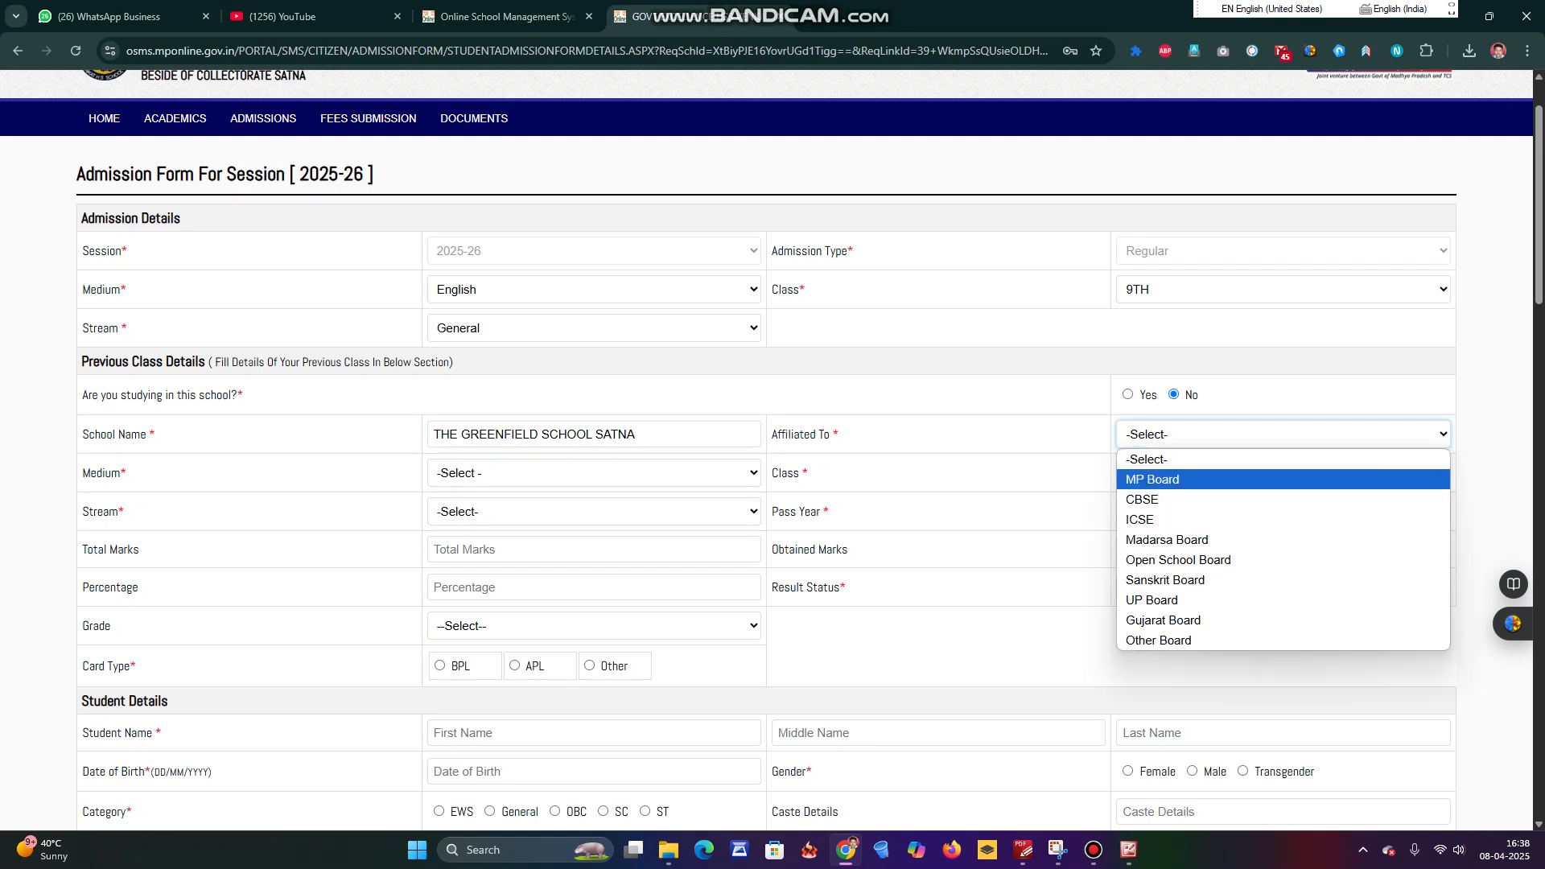
left_click(1152, 479)
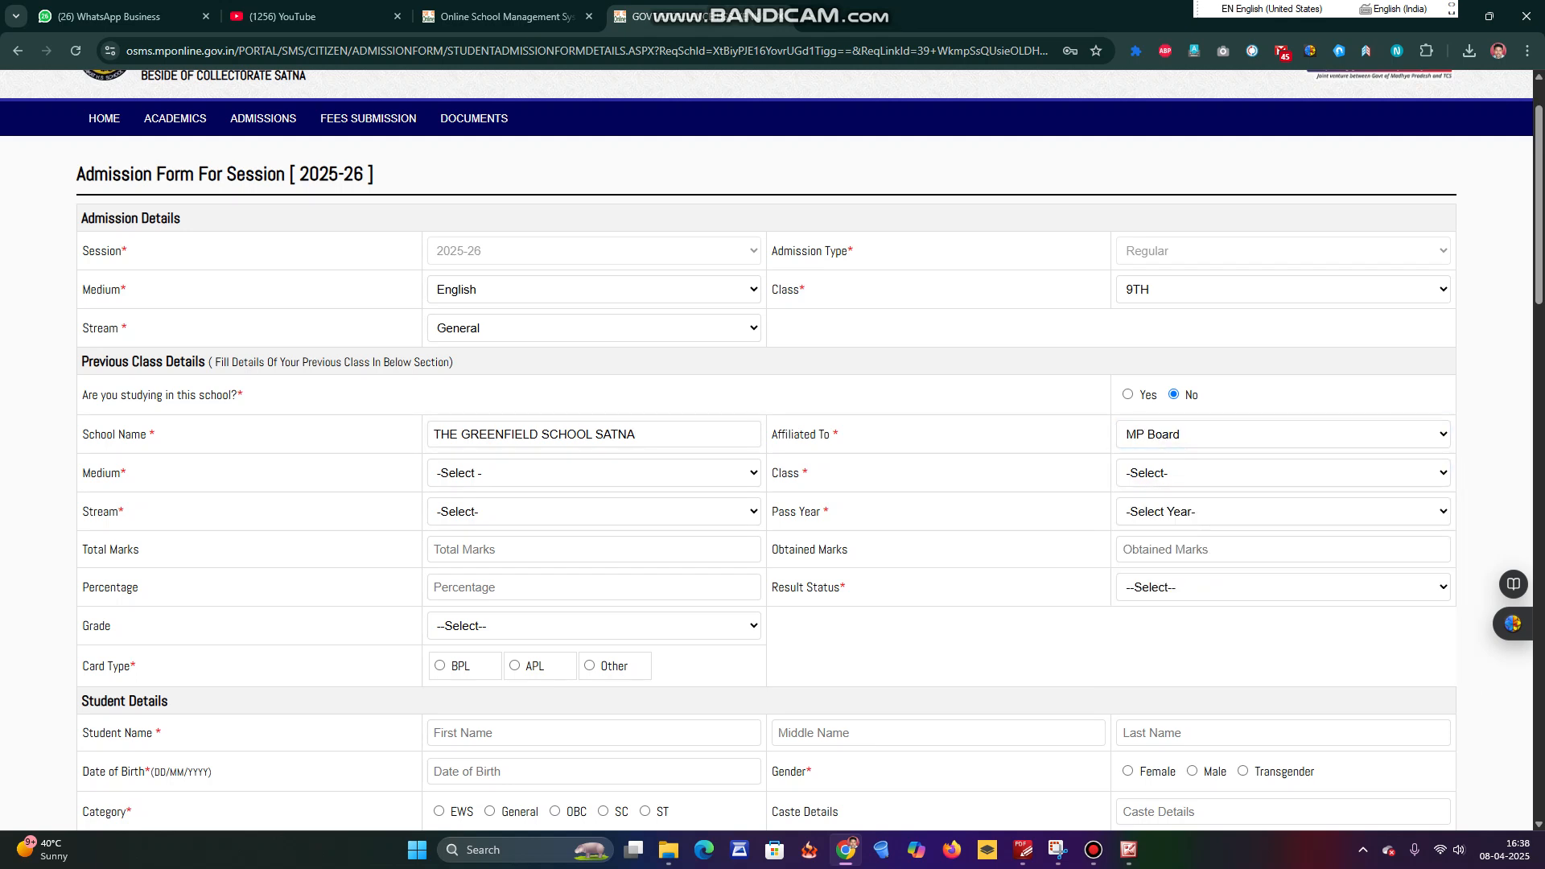
left_click(1282, 434)
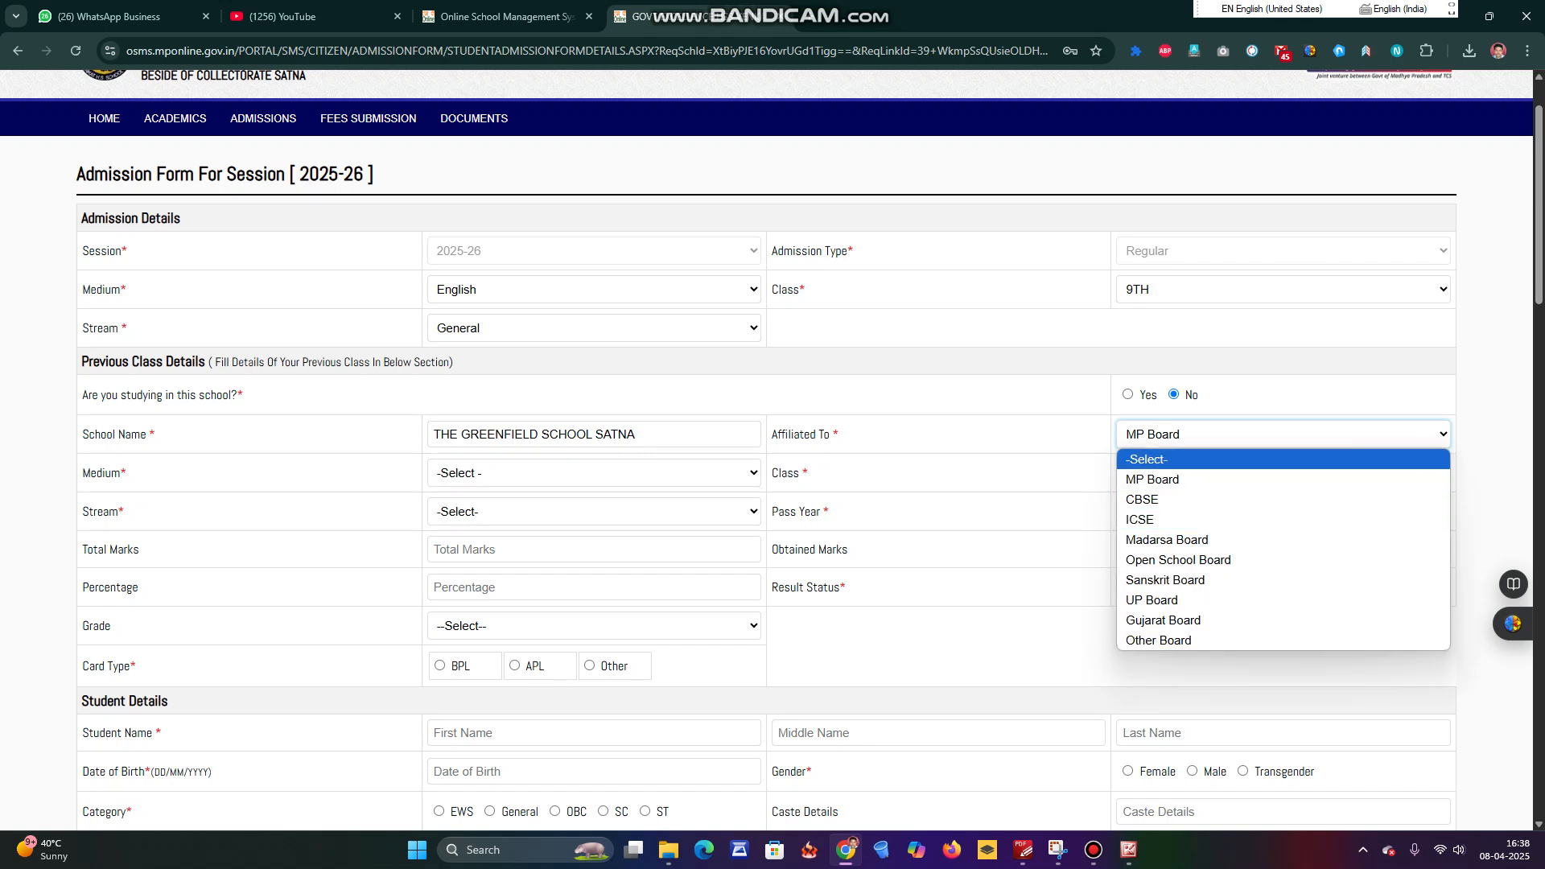
key("Escape")
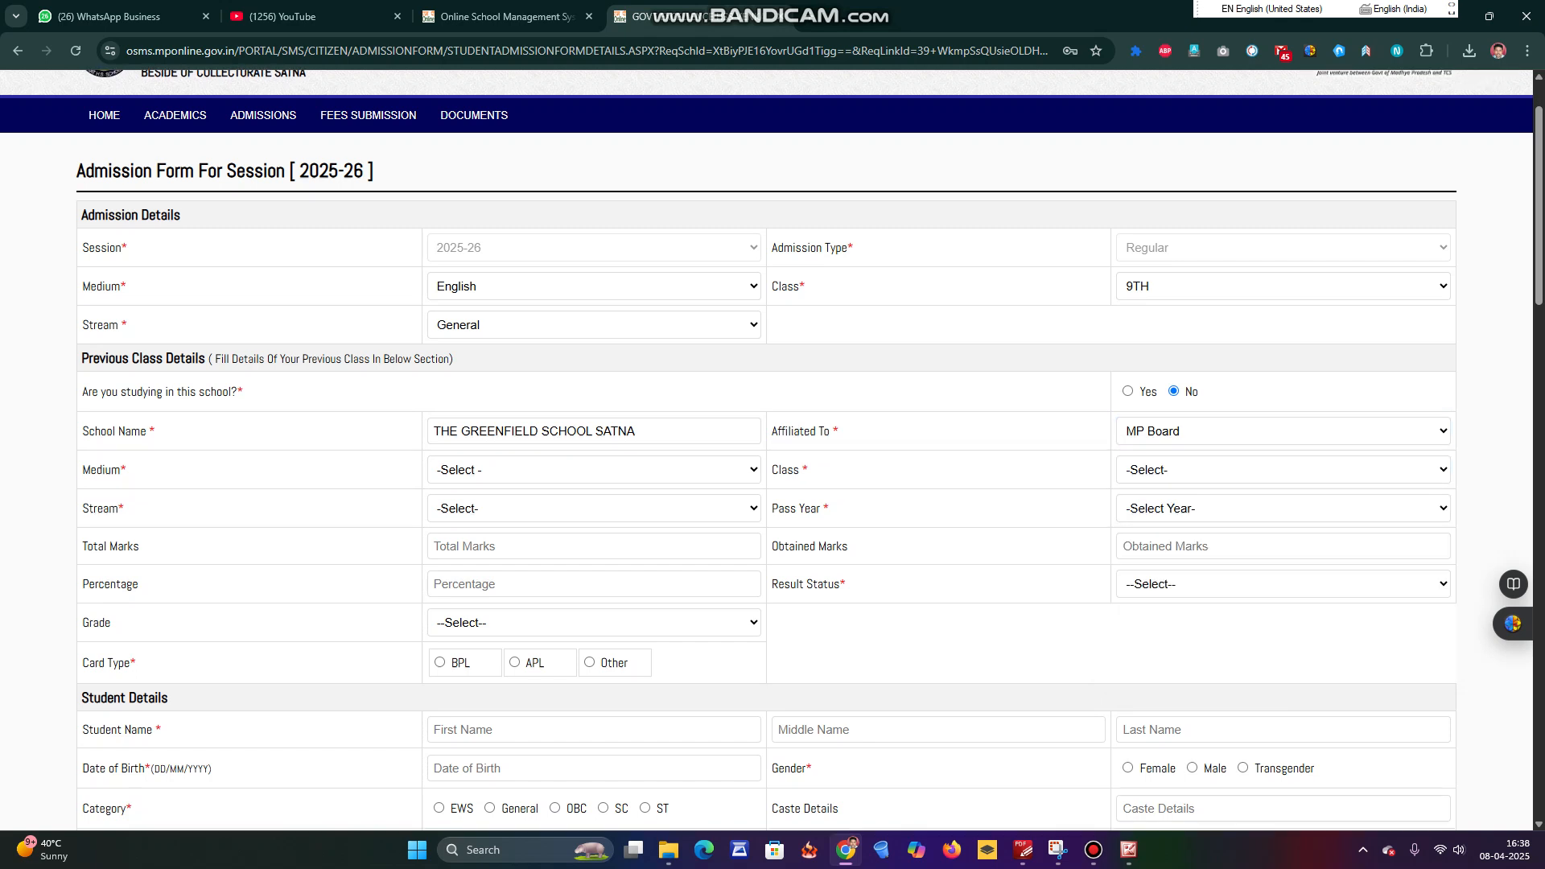
scroll(771, 451, "down", 1)
left_click(593, 391)
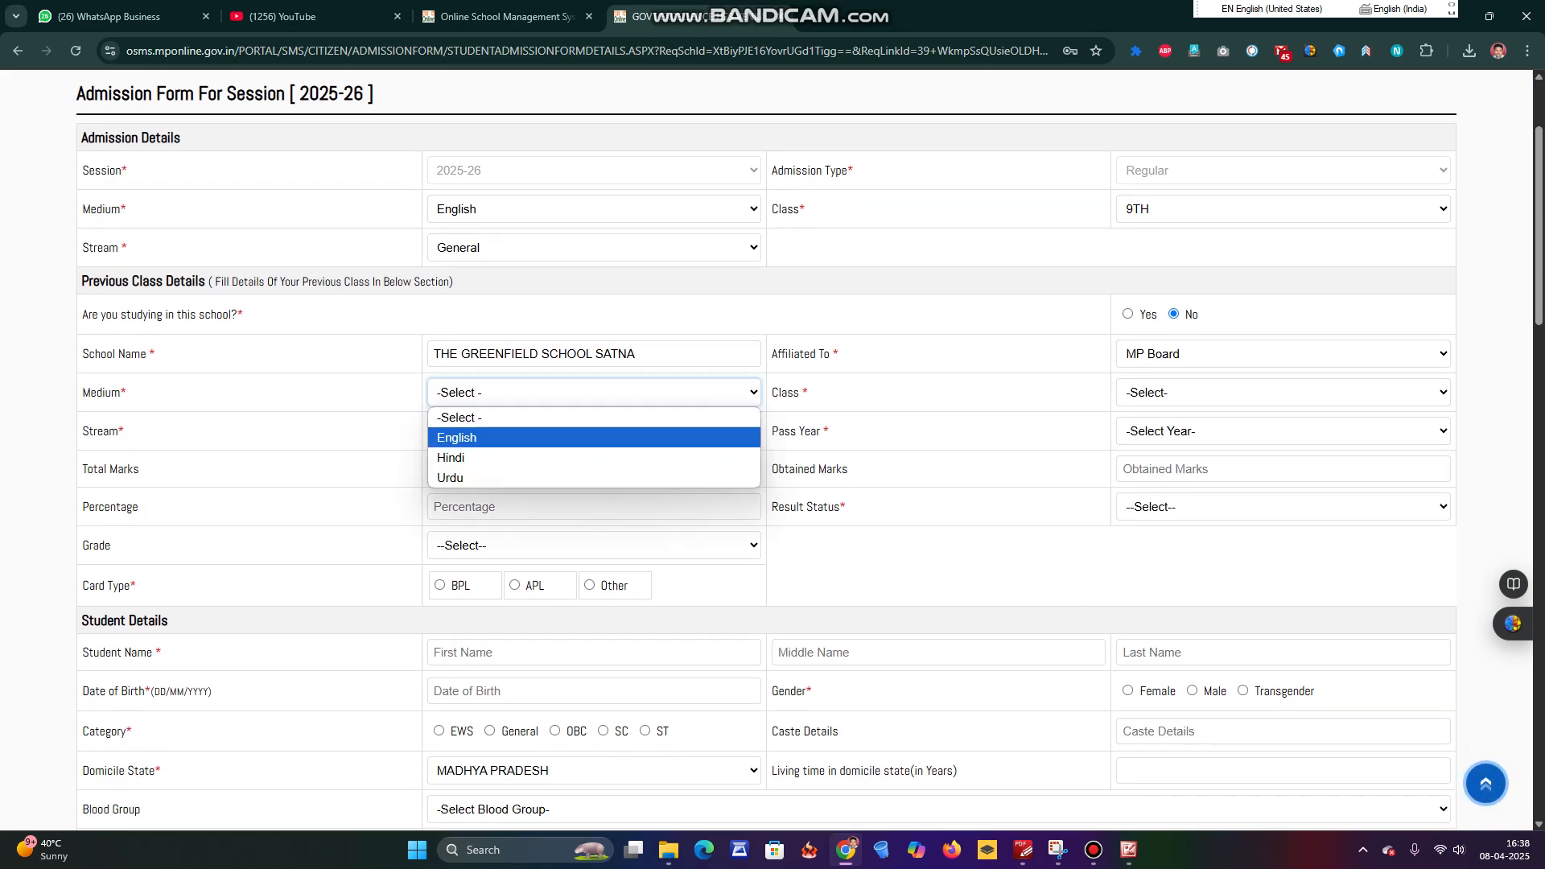
key("Return")
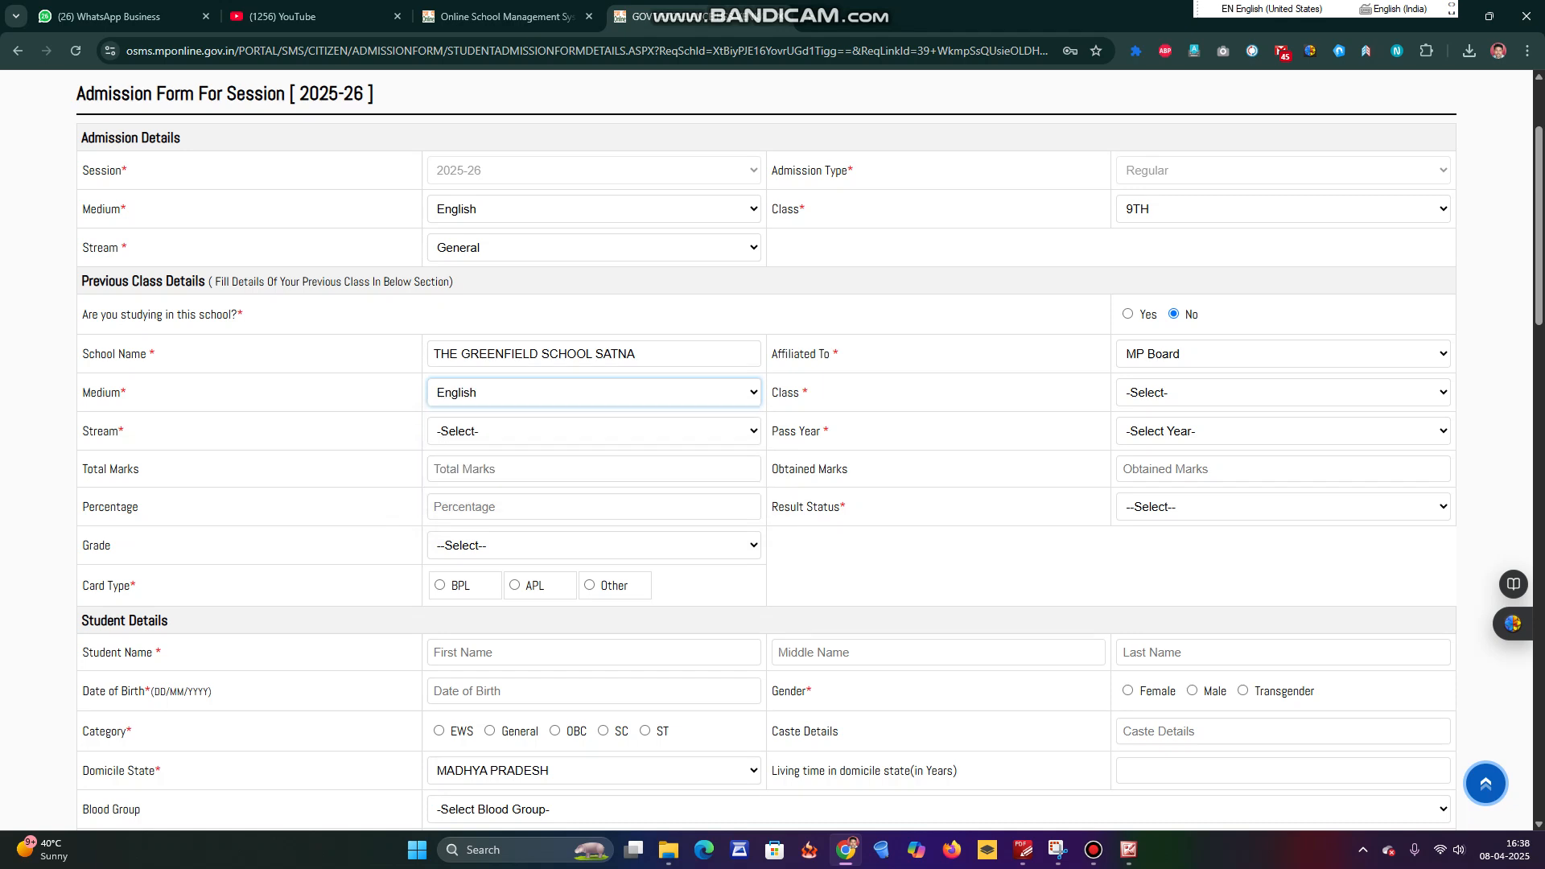
Set the previous class to 8TH with stream General.
key("Tab")
key("alt+Down")
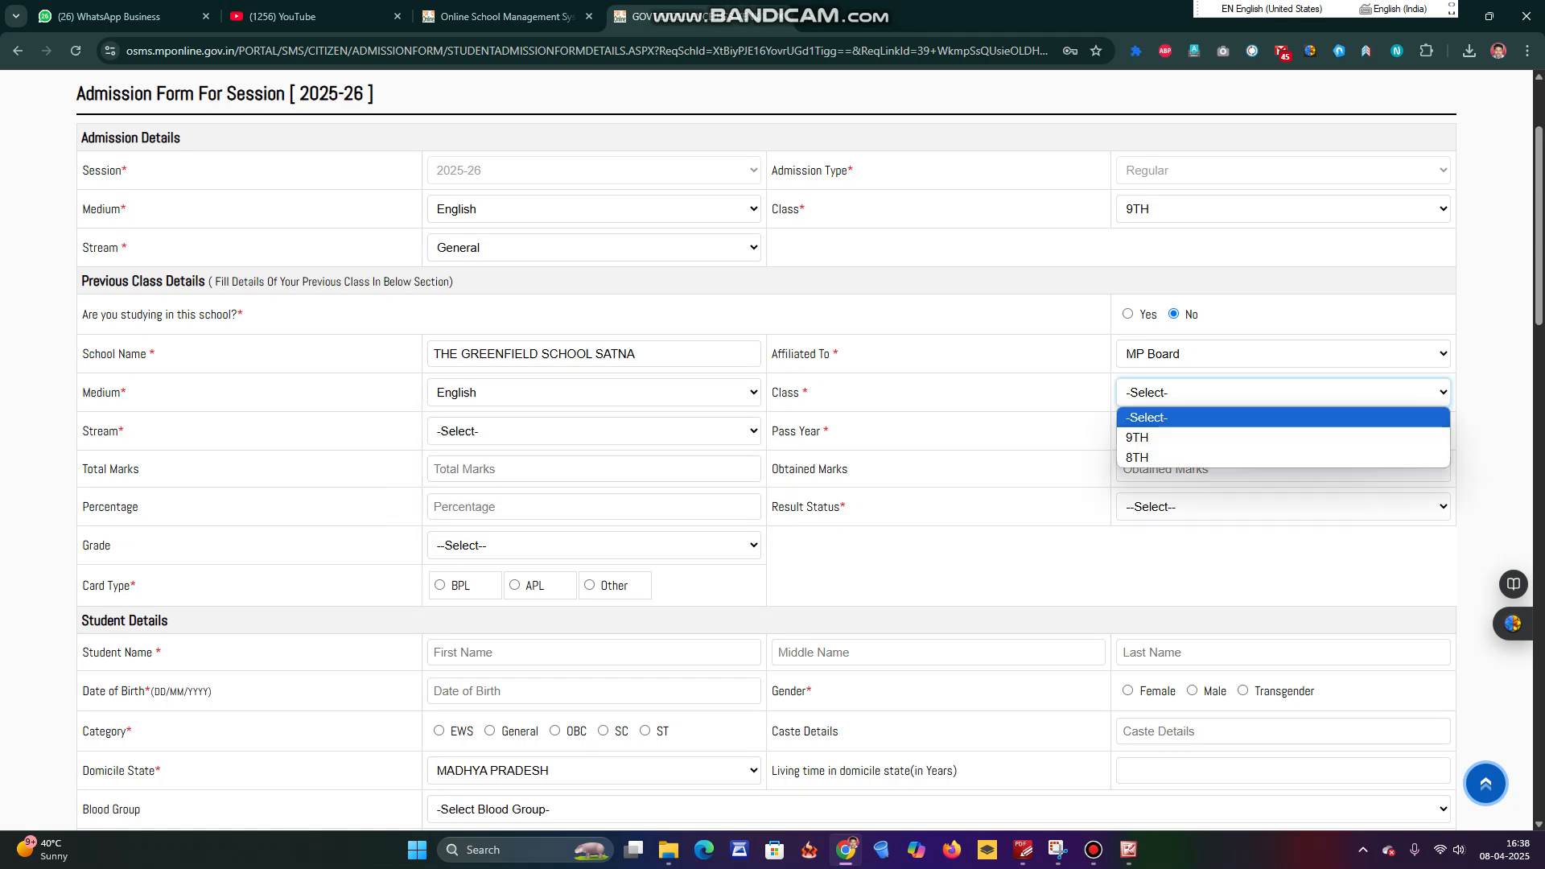
key("Down")
key("Down")
key("Up")
key("Down")
key("Return")
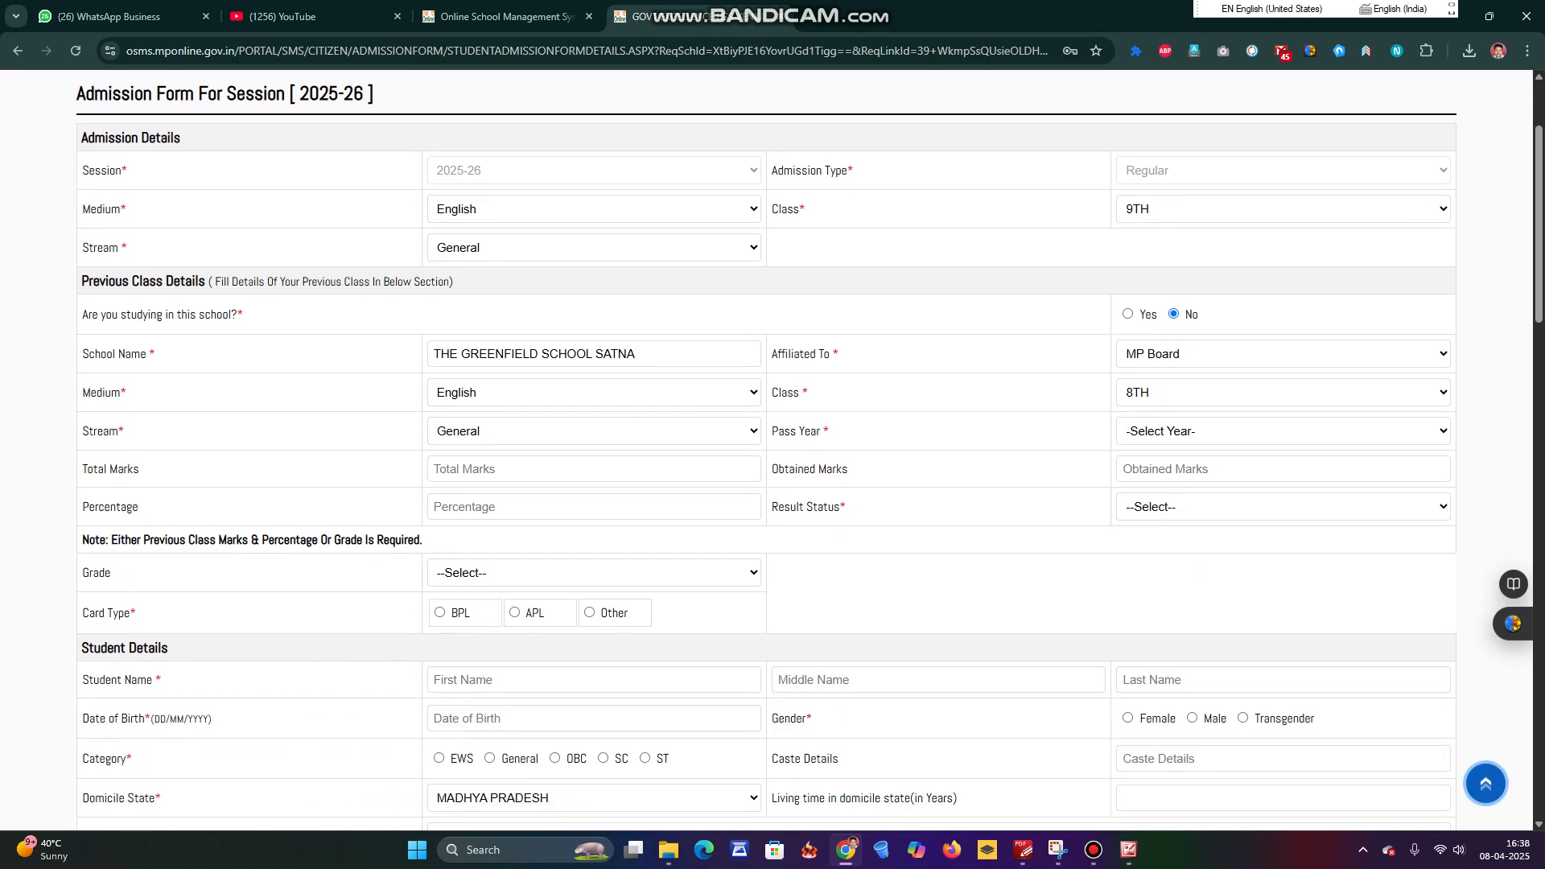
left_click(593, 431)
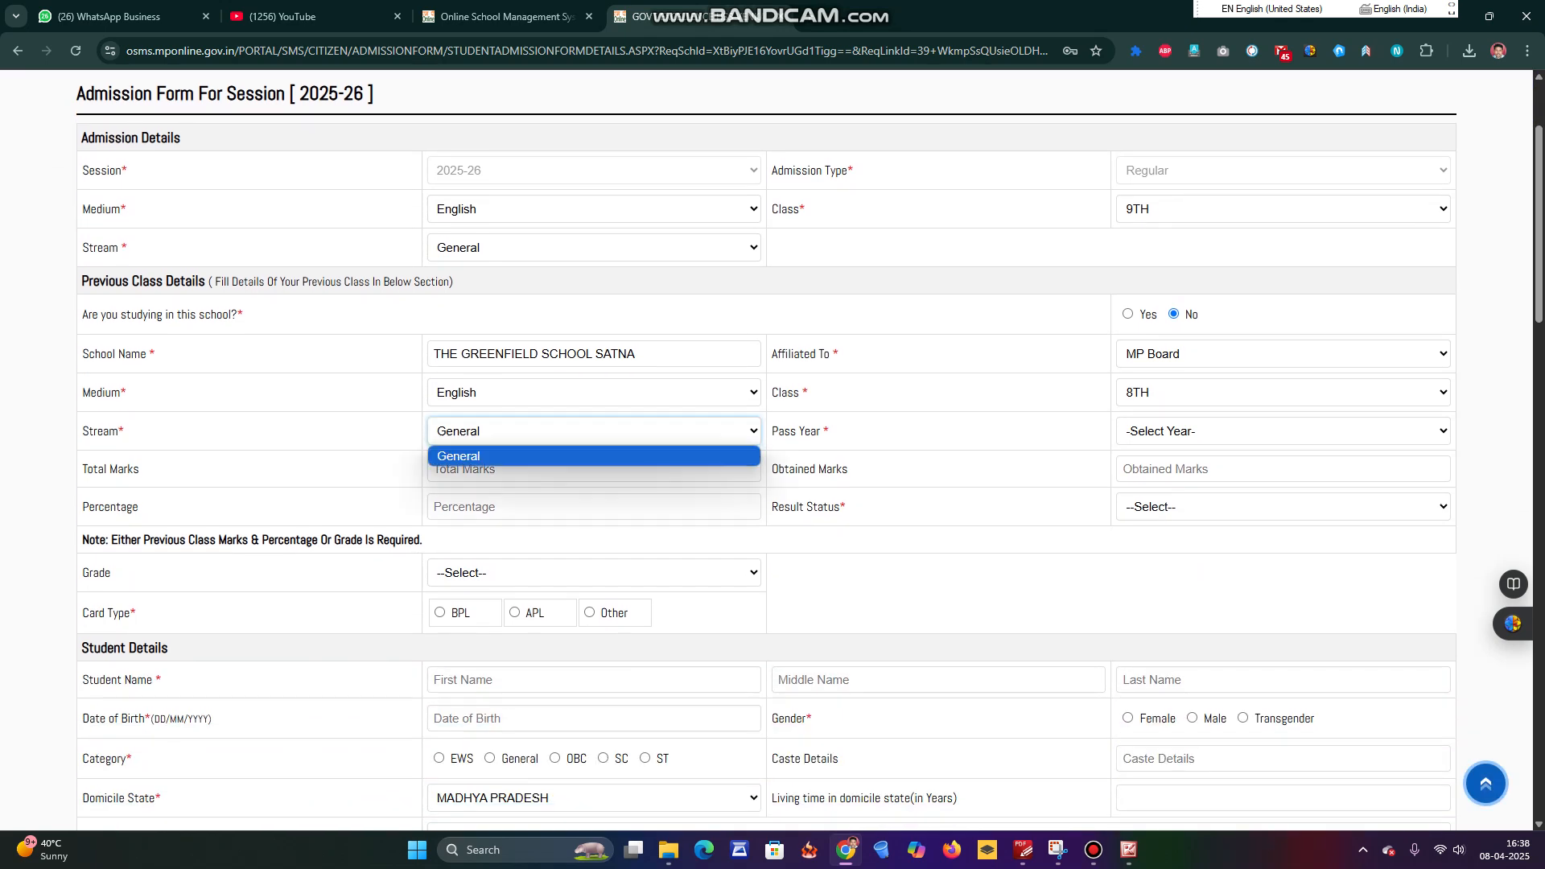
left_click(593, 451)
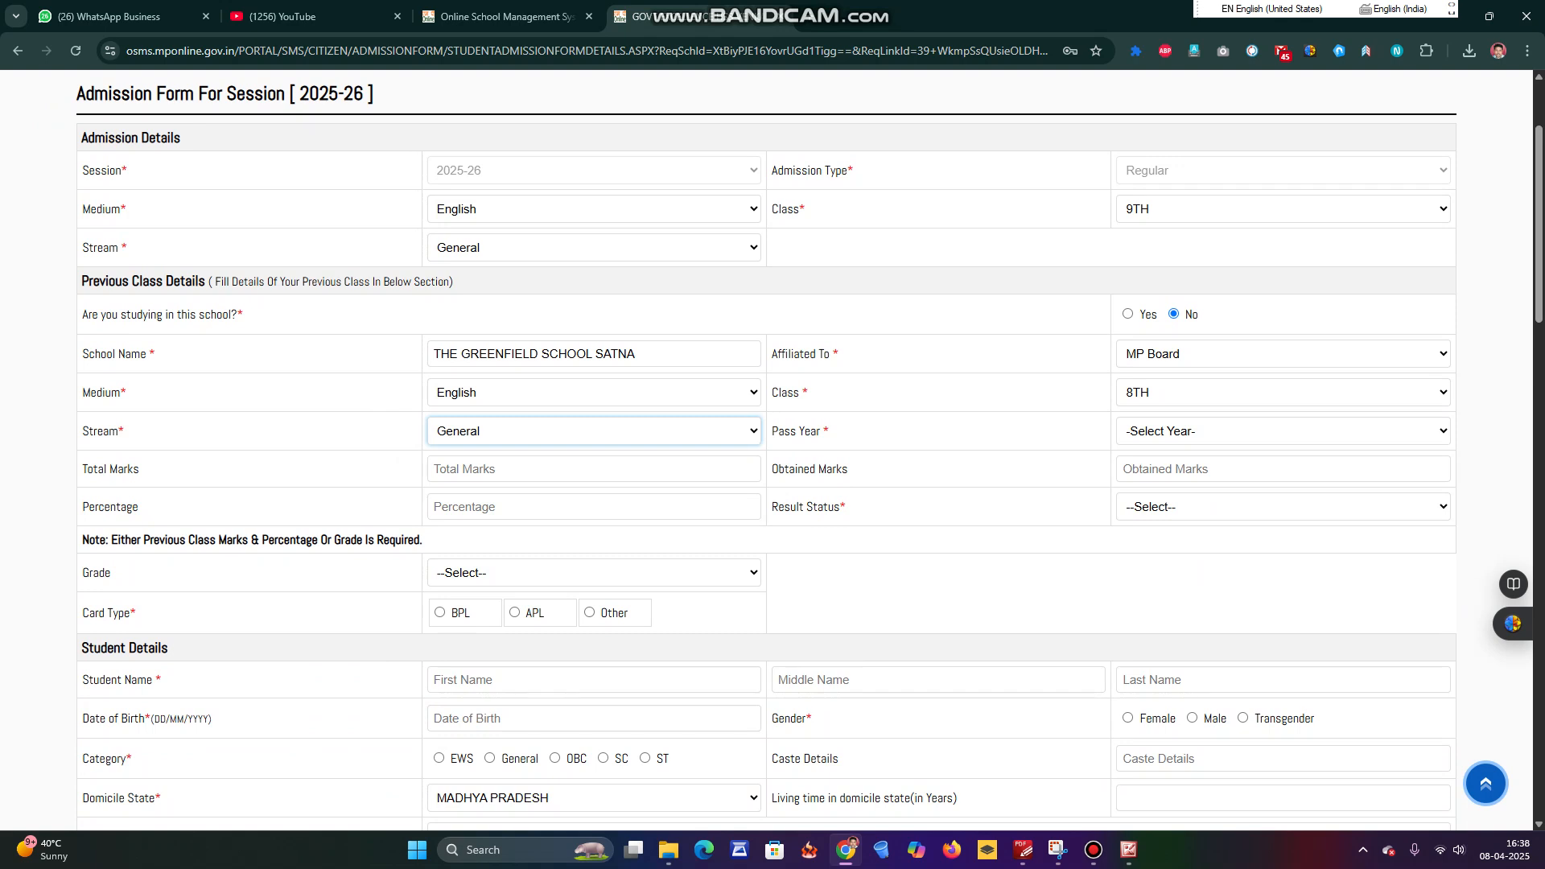
Enter pass year 2025, marks 522 of 600, result Pass and grade A+.
left_click(1283, 430)
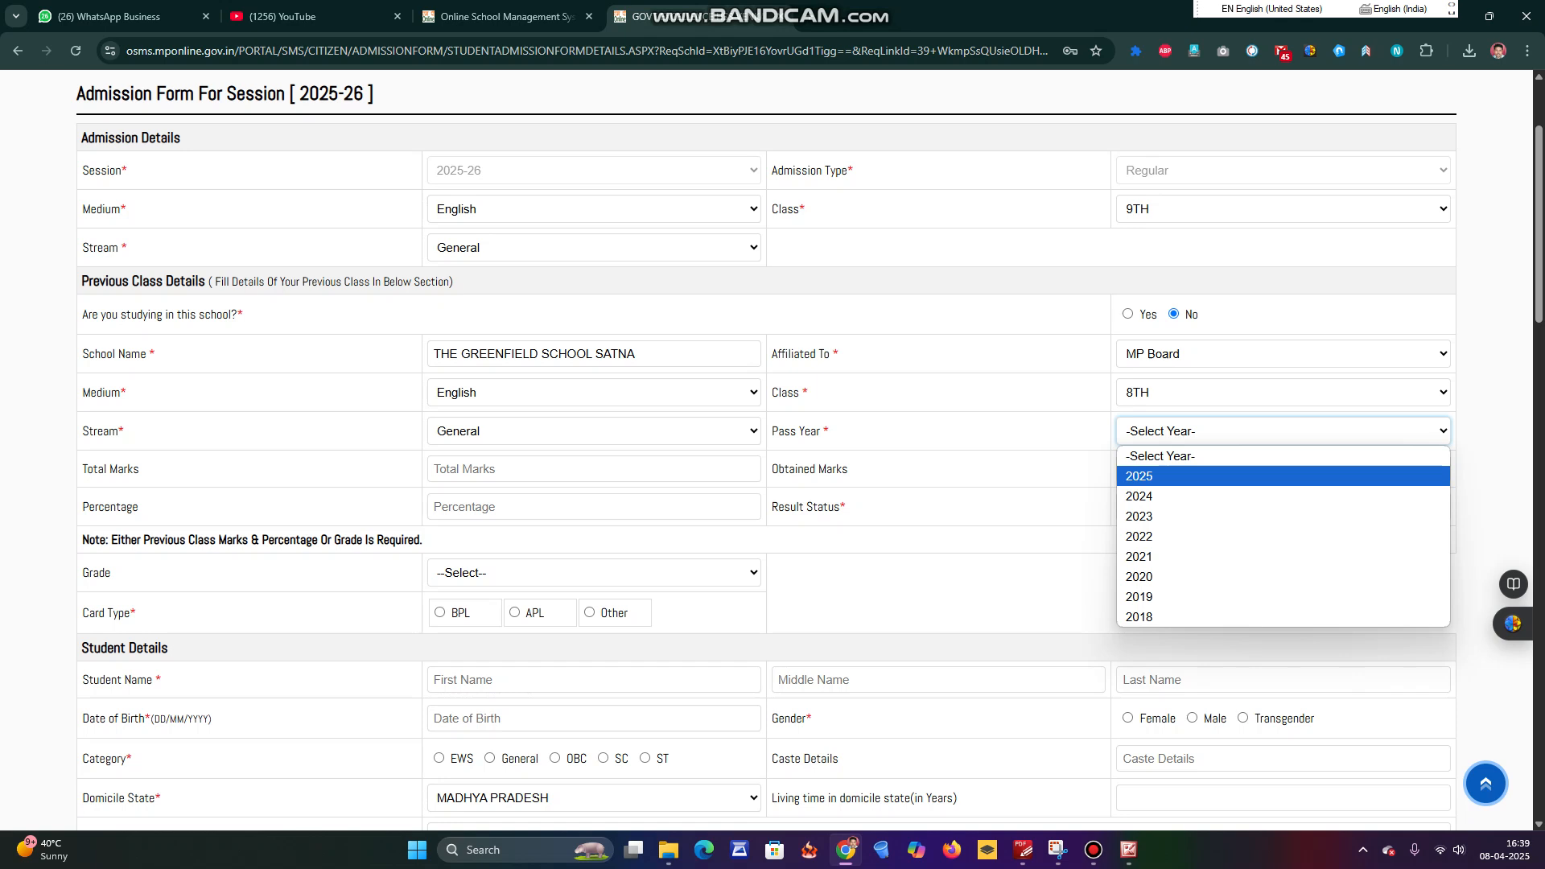
key("Return")
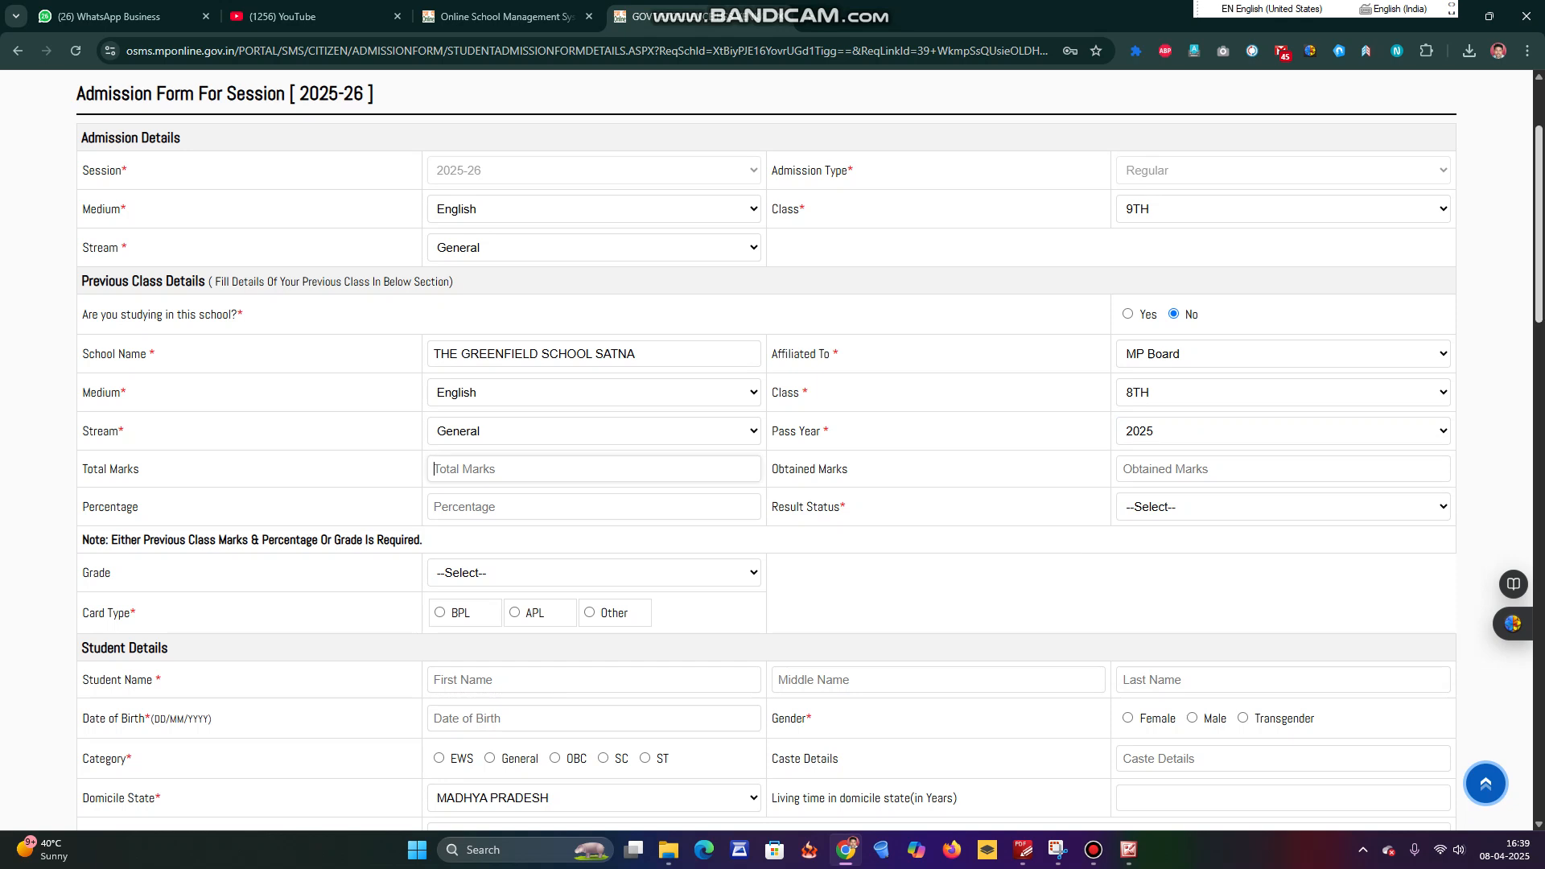
type("600")
type("522")
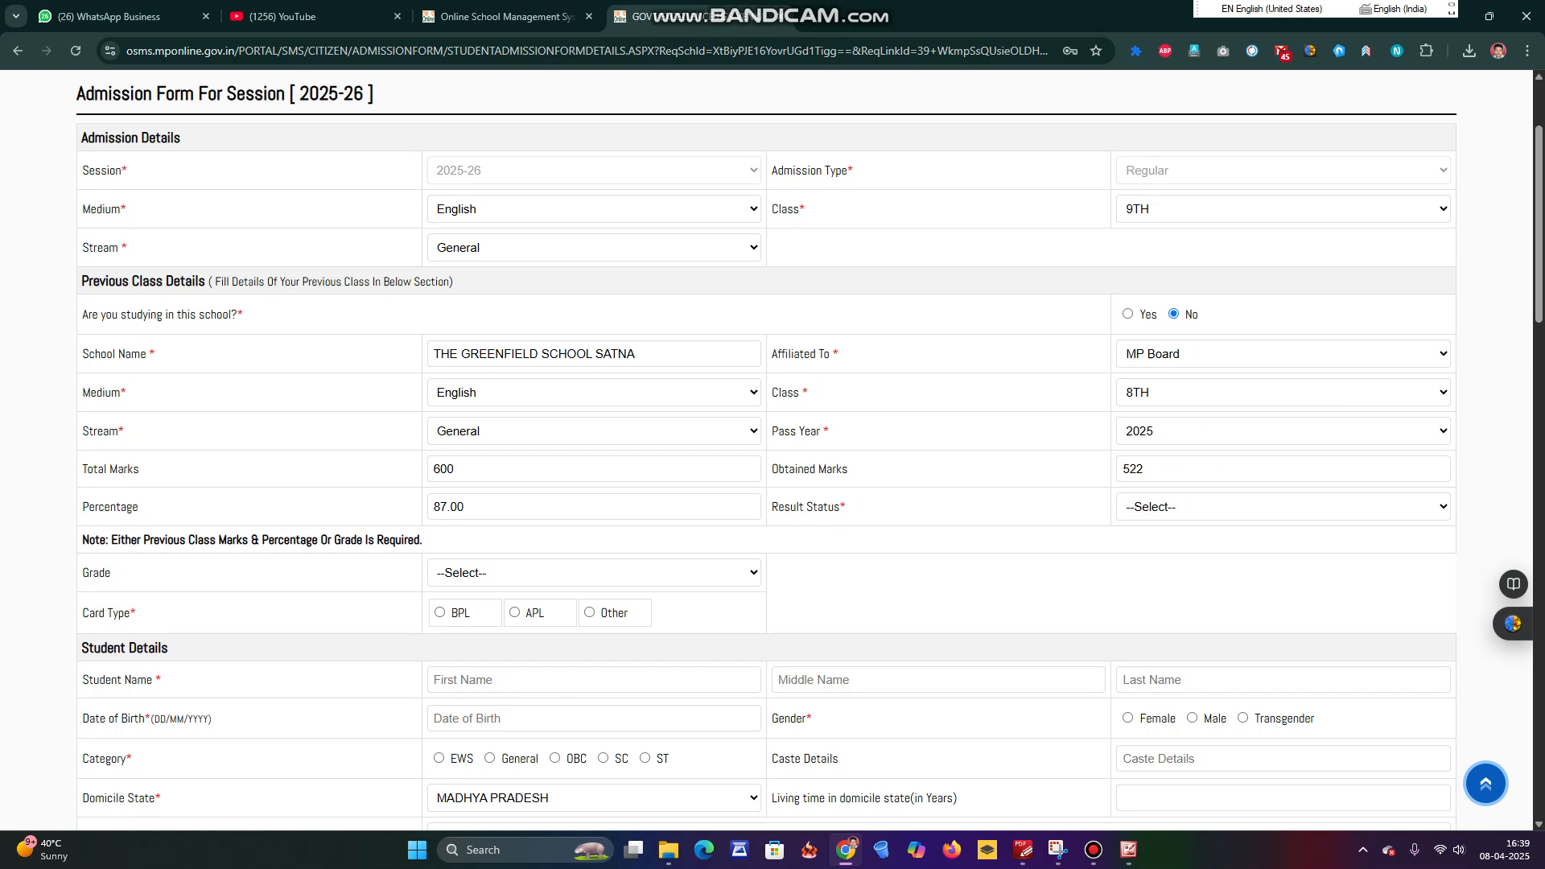
left_click(1283, 507)
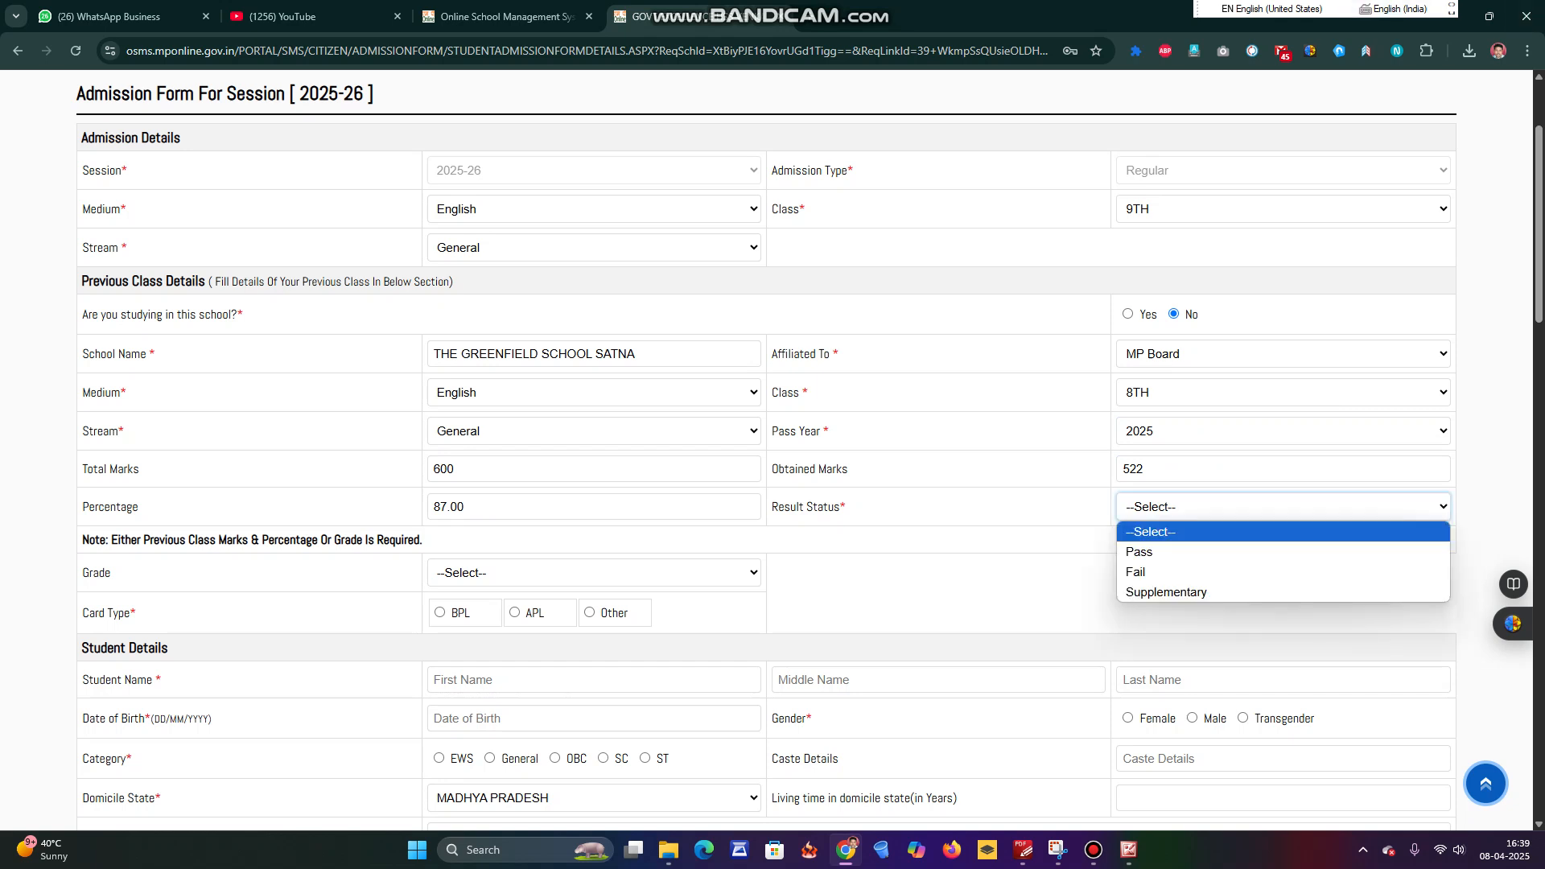
key("Return")
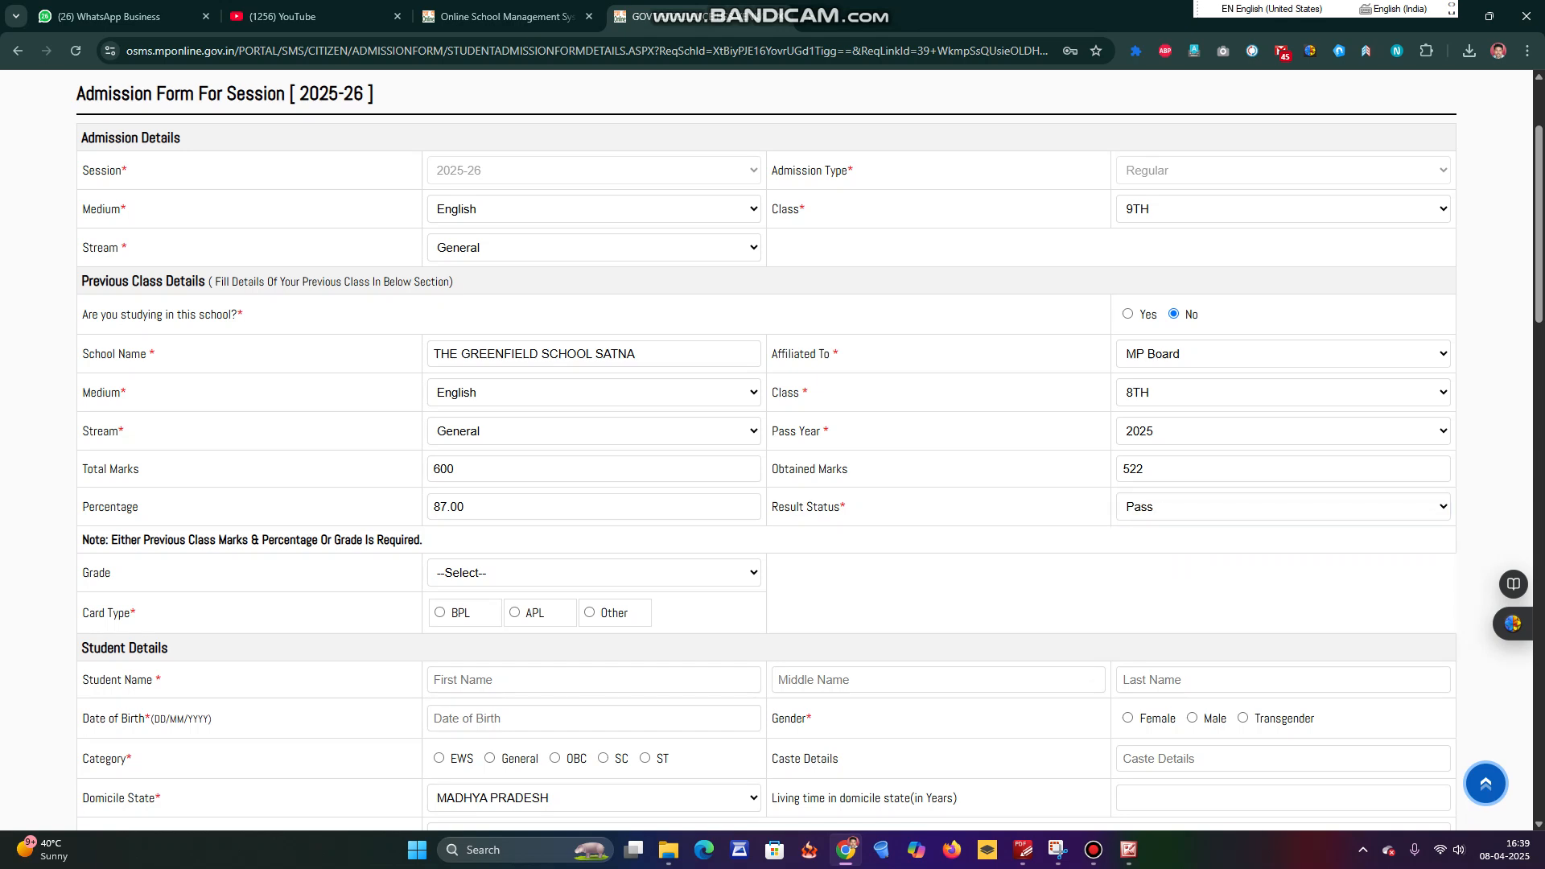
left_click(593, 573)
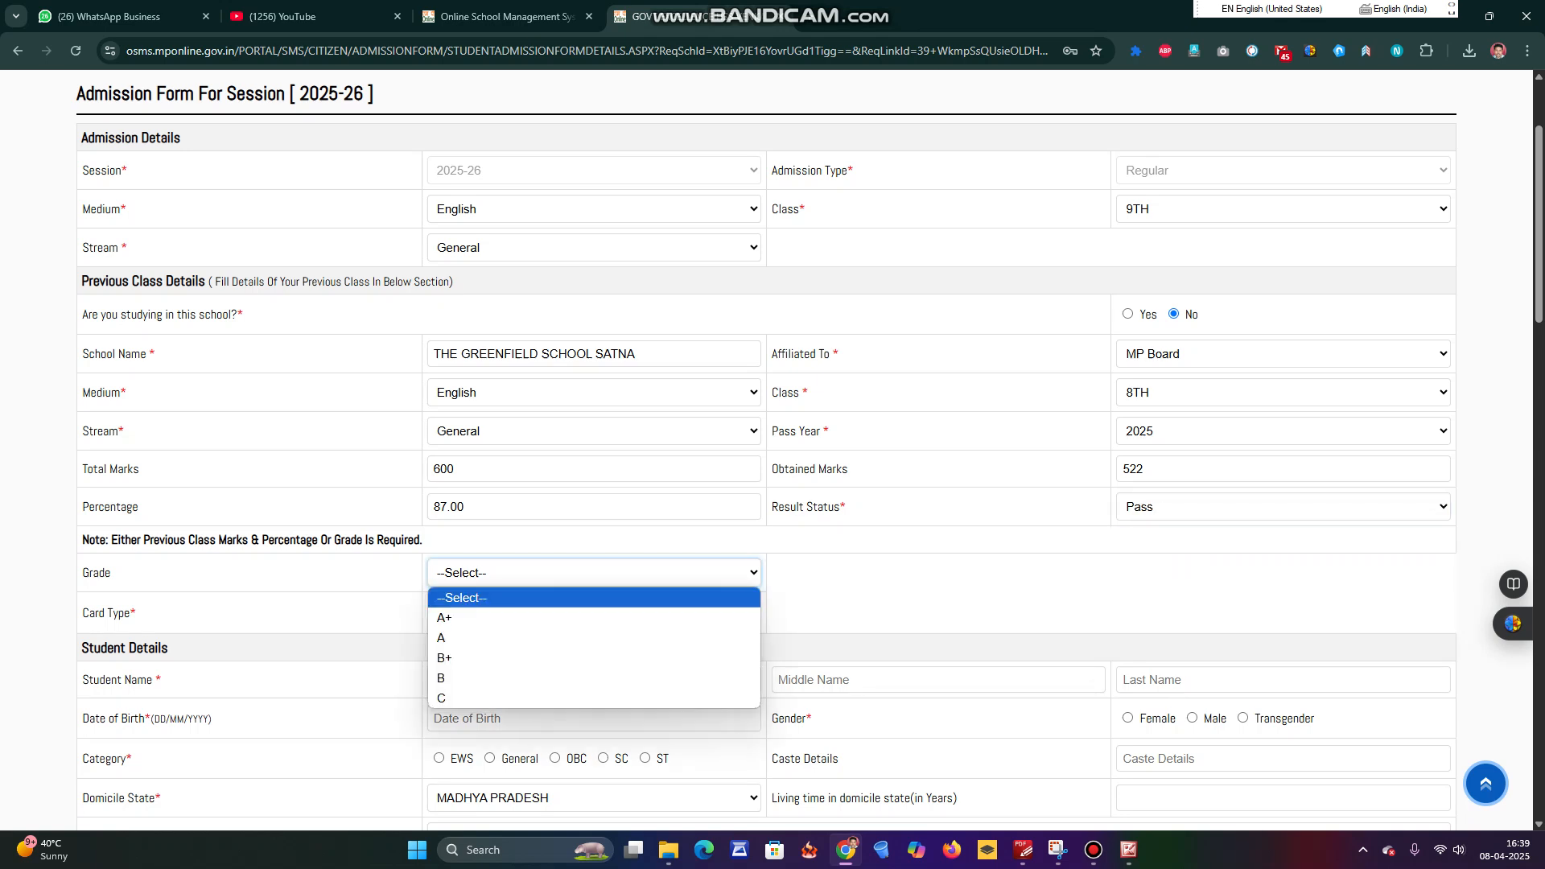
key("Down")
key("Return")
Mark the card type as BPL.
scroll(766, 450, "down", 1)
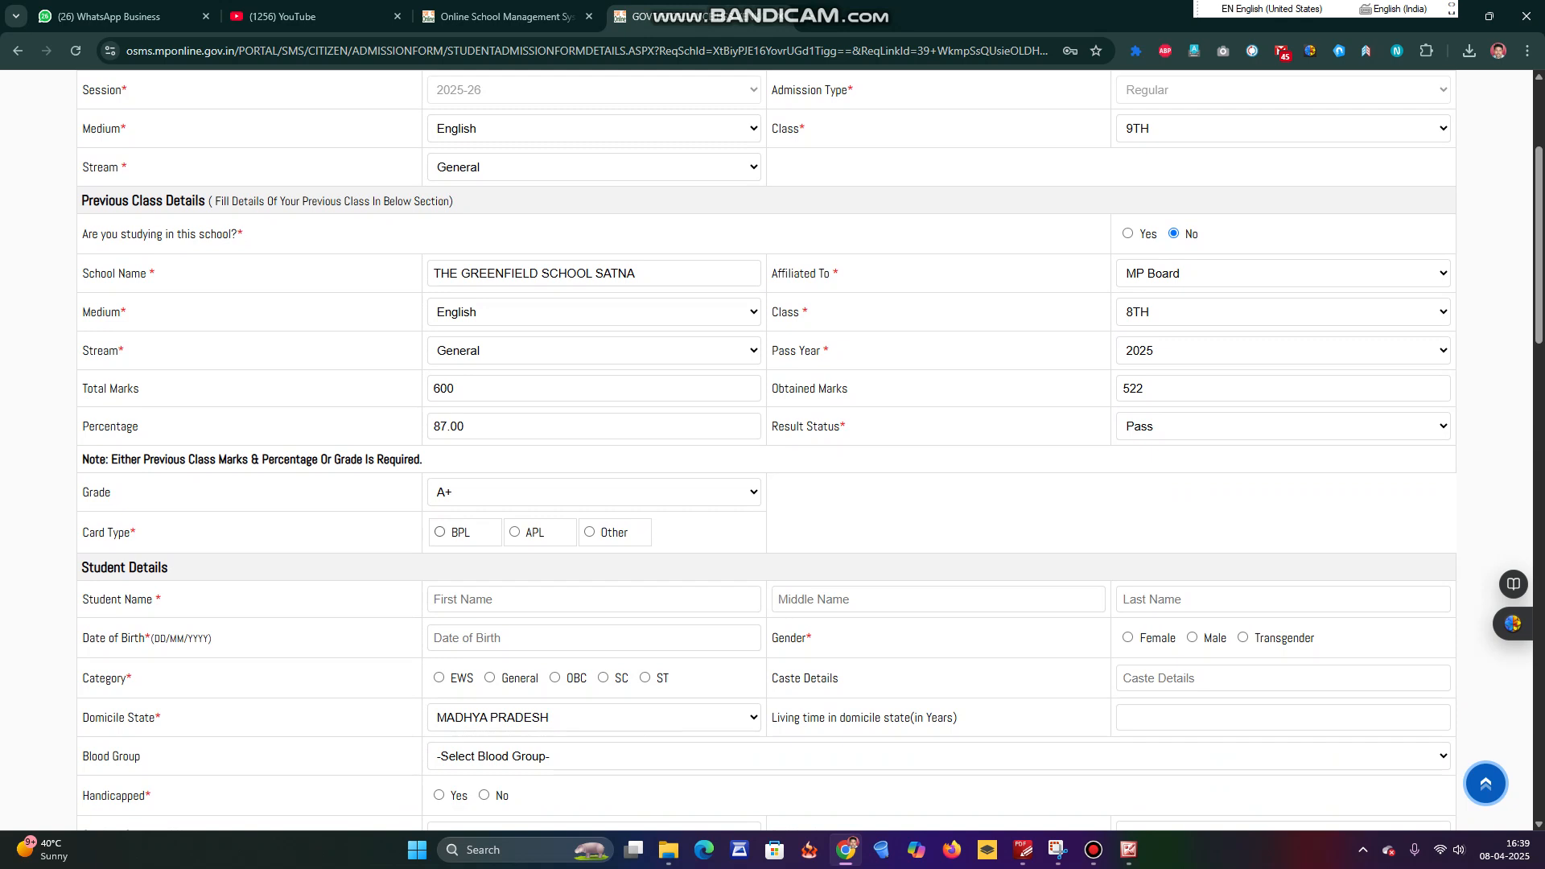
left_click(439, 532)
scroll(810, 450, "down", 1)
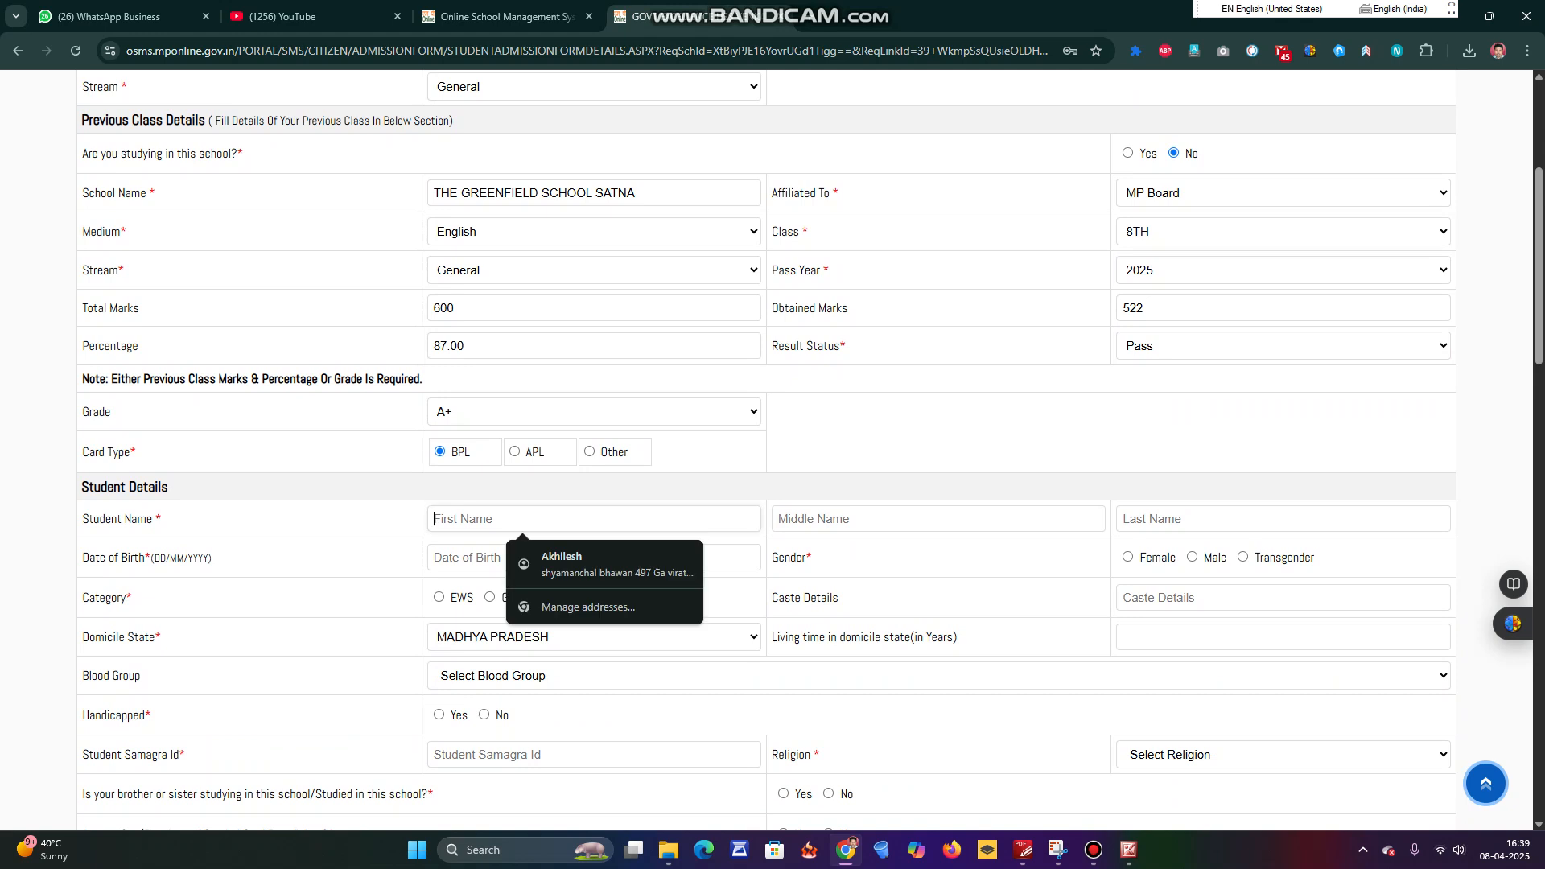
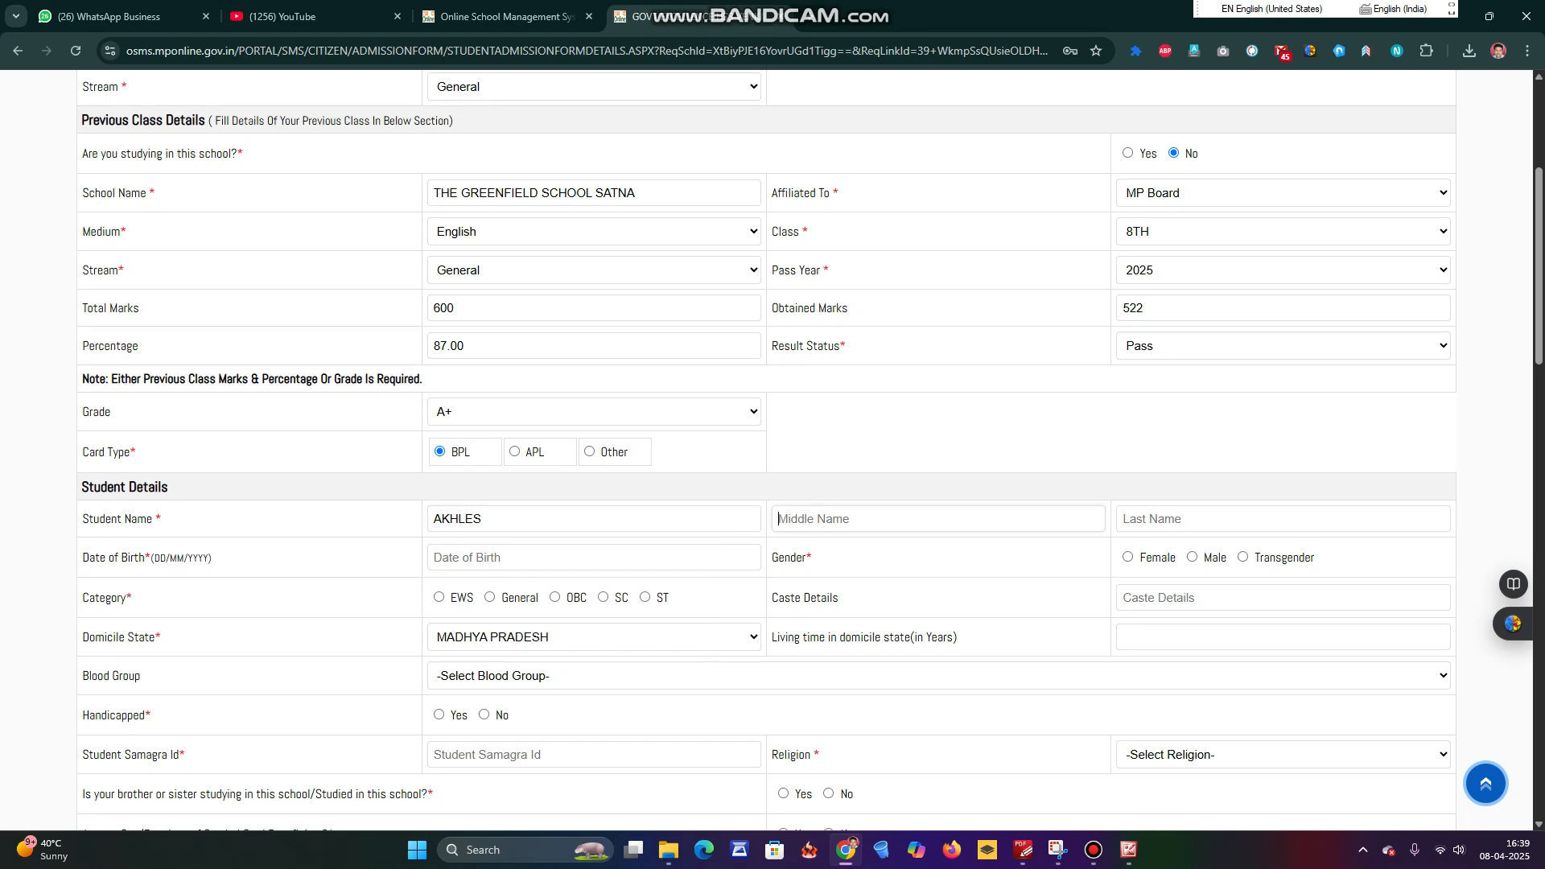
Enter the student's first and last name.
key("Tab")
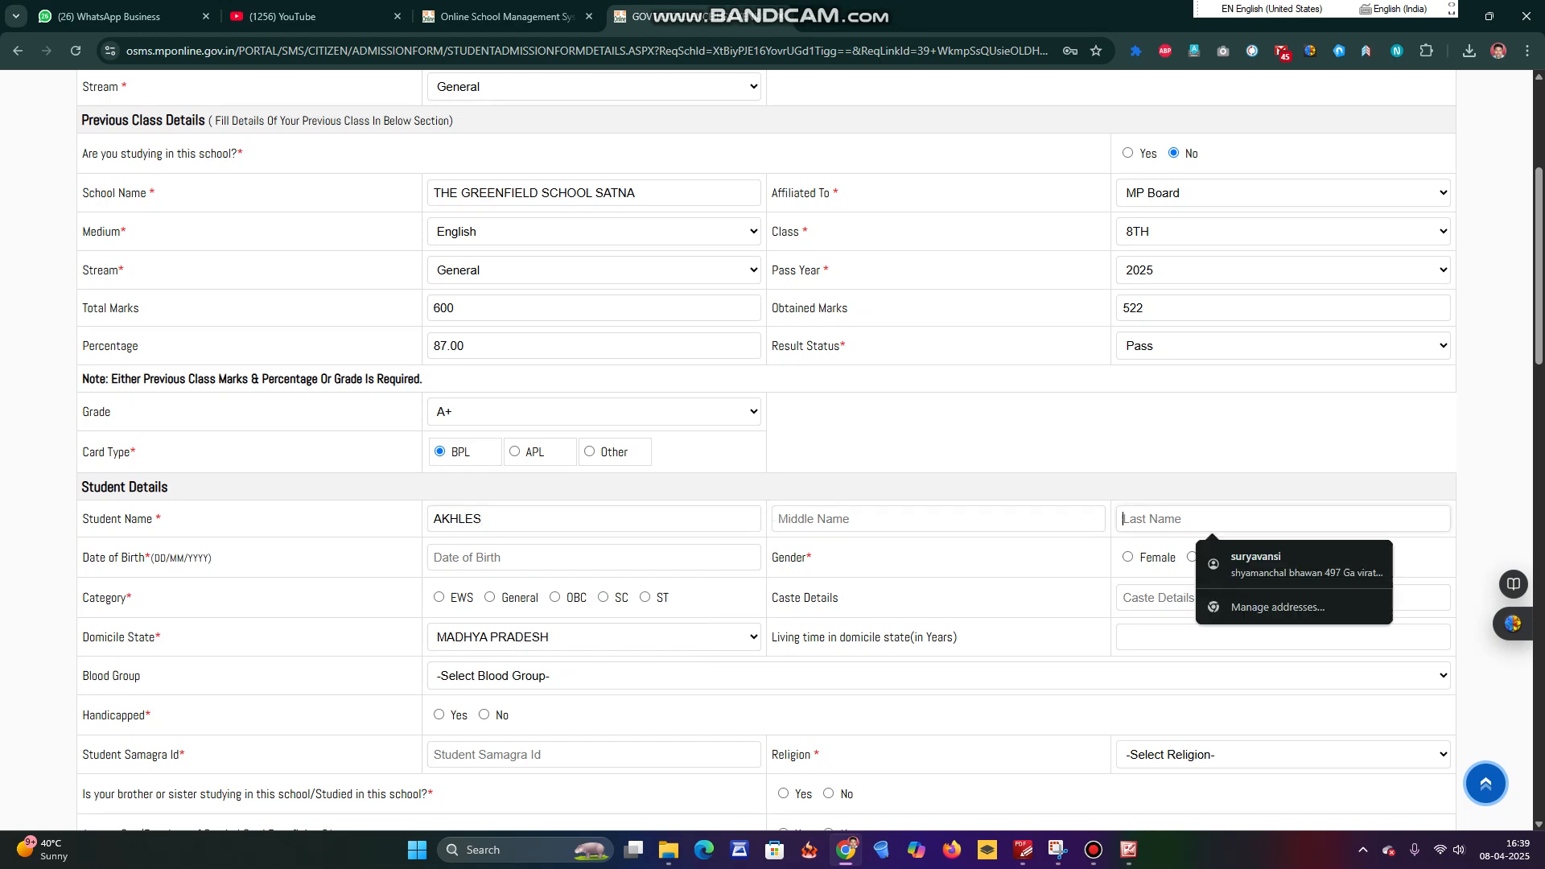
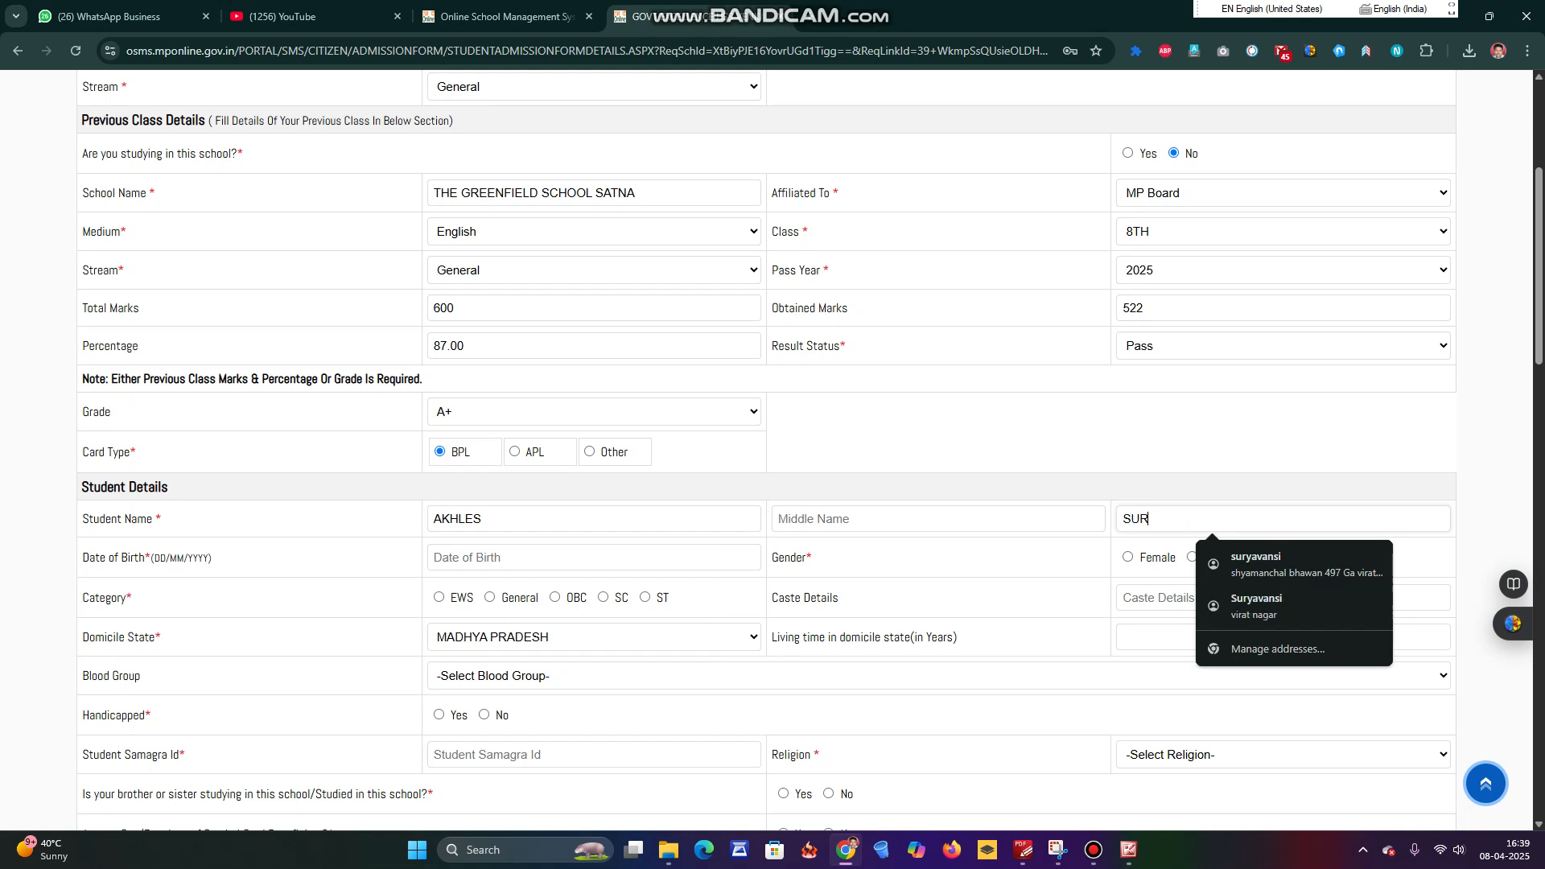
scroll(767, 450, "down", 2)
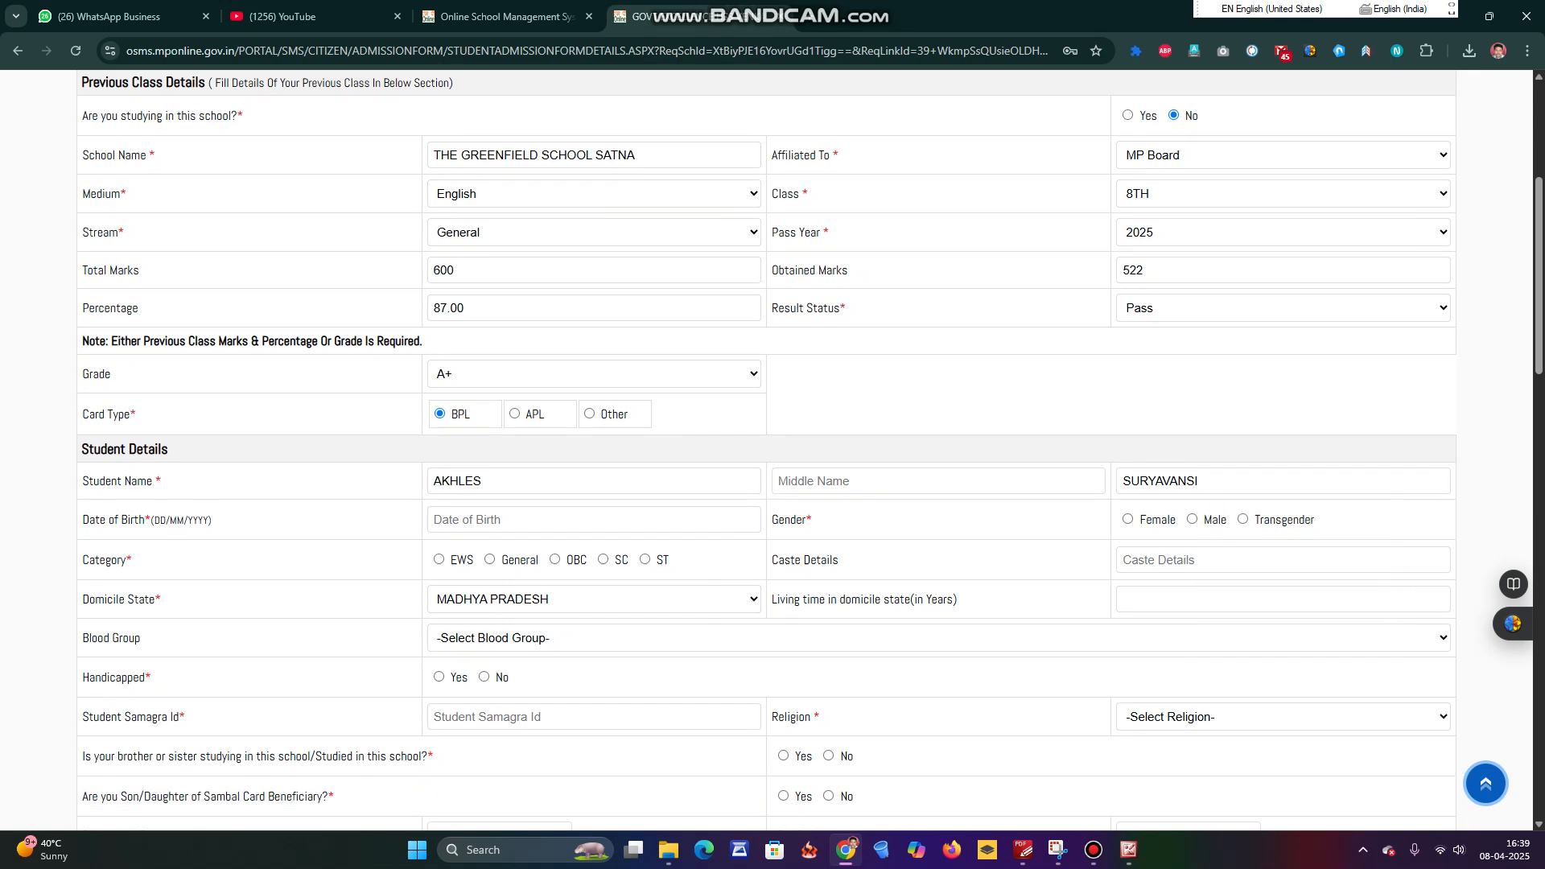
left_click(594, 397)
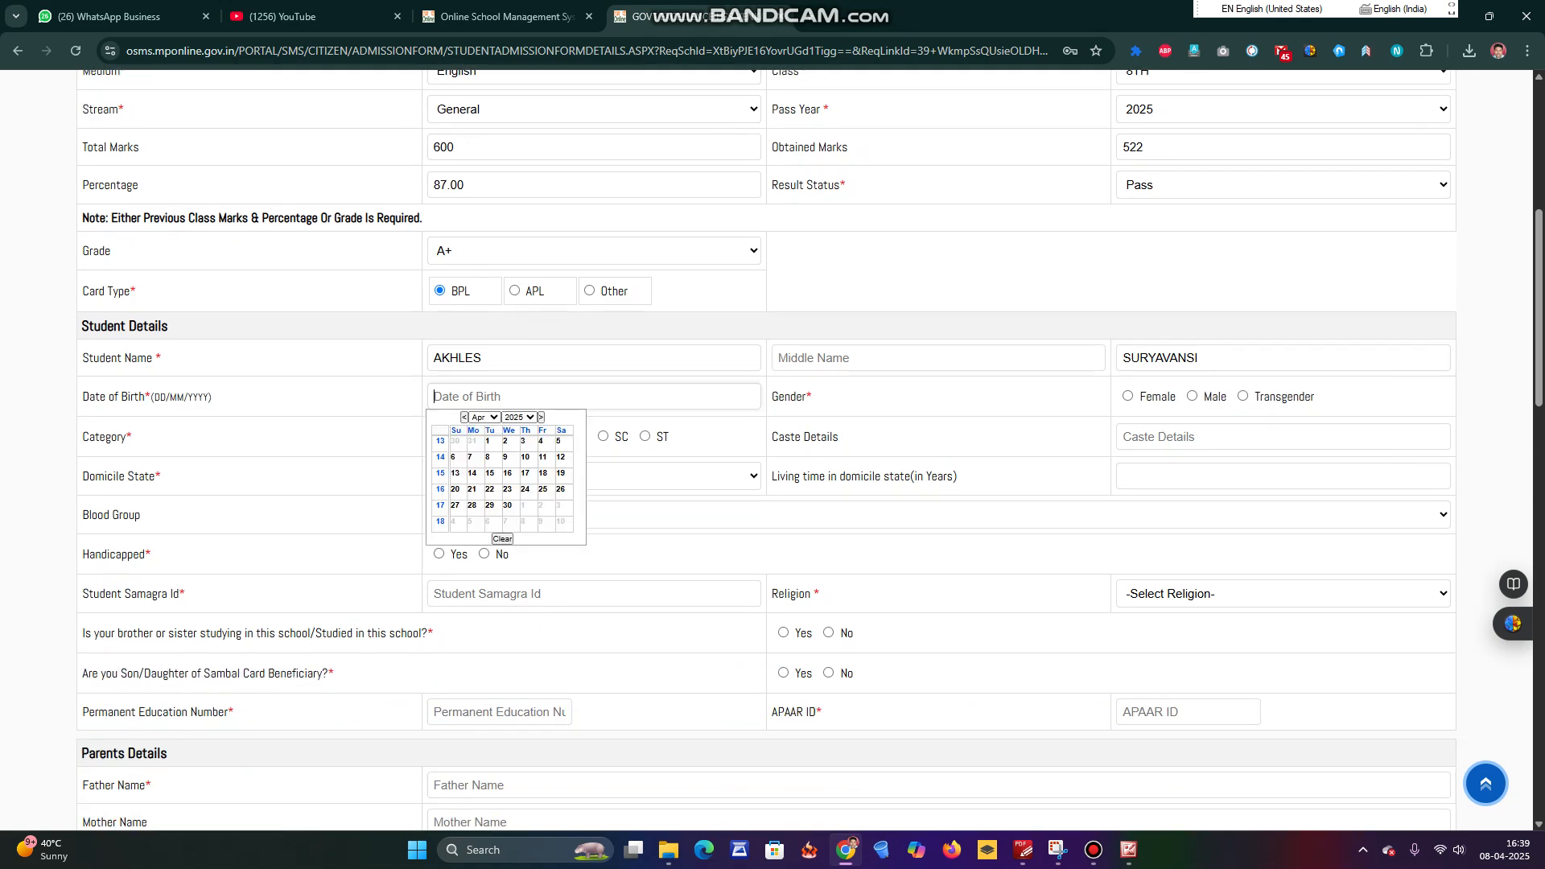
left_click(519, 417)
scroll(515, 453, "up", 6)
scroll(515, 551, "down", 3)
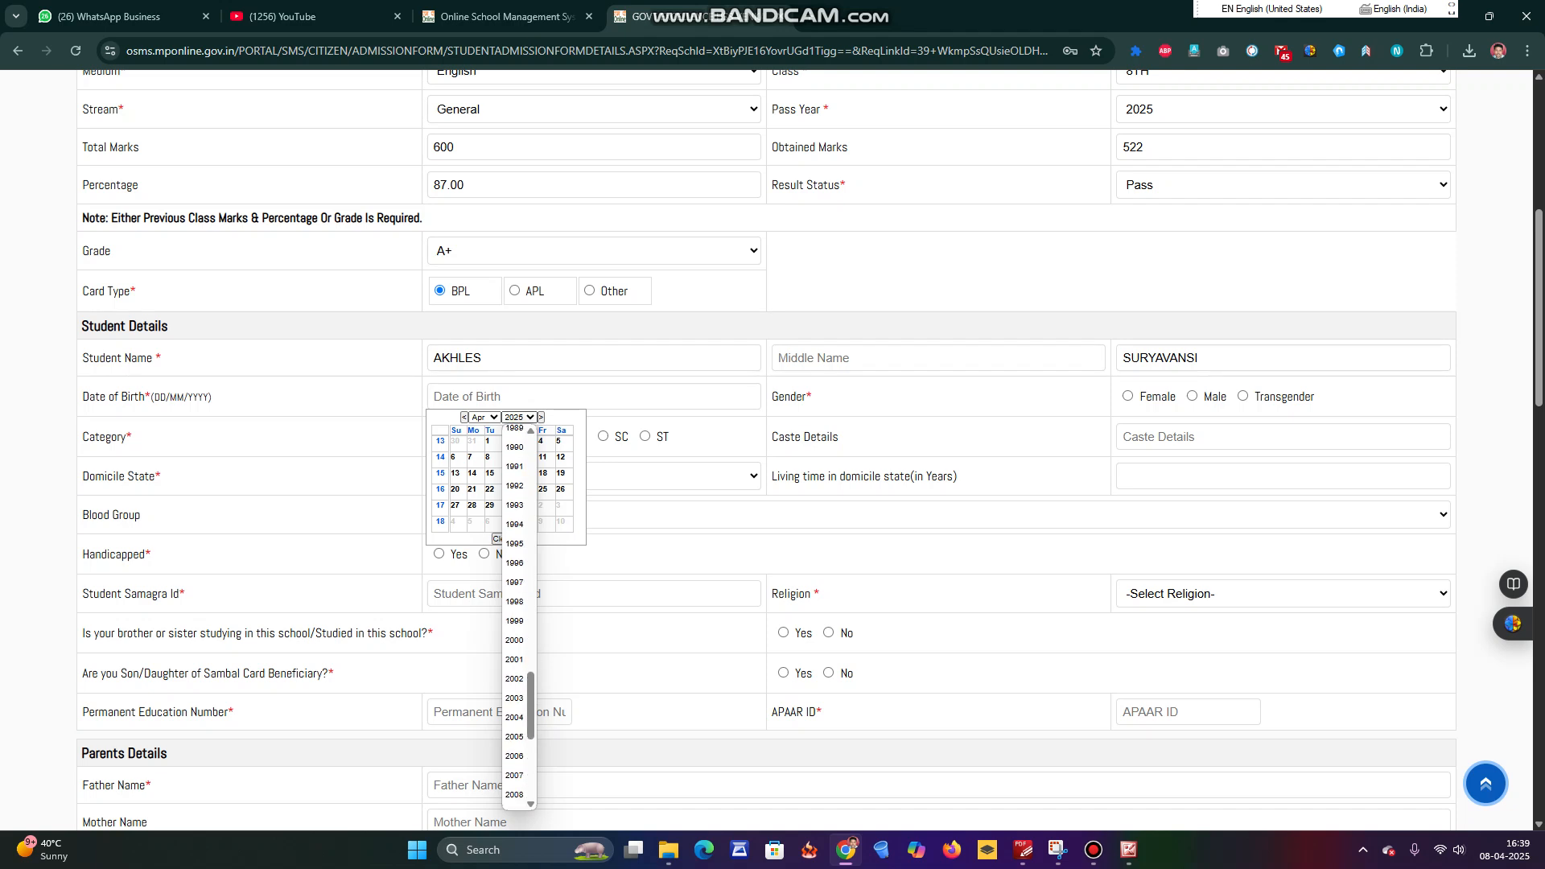
scroll(515, 555, "down", 2)
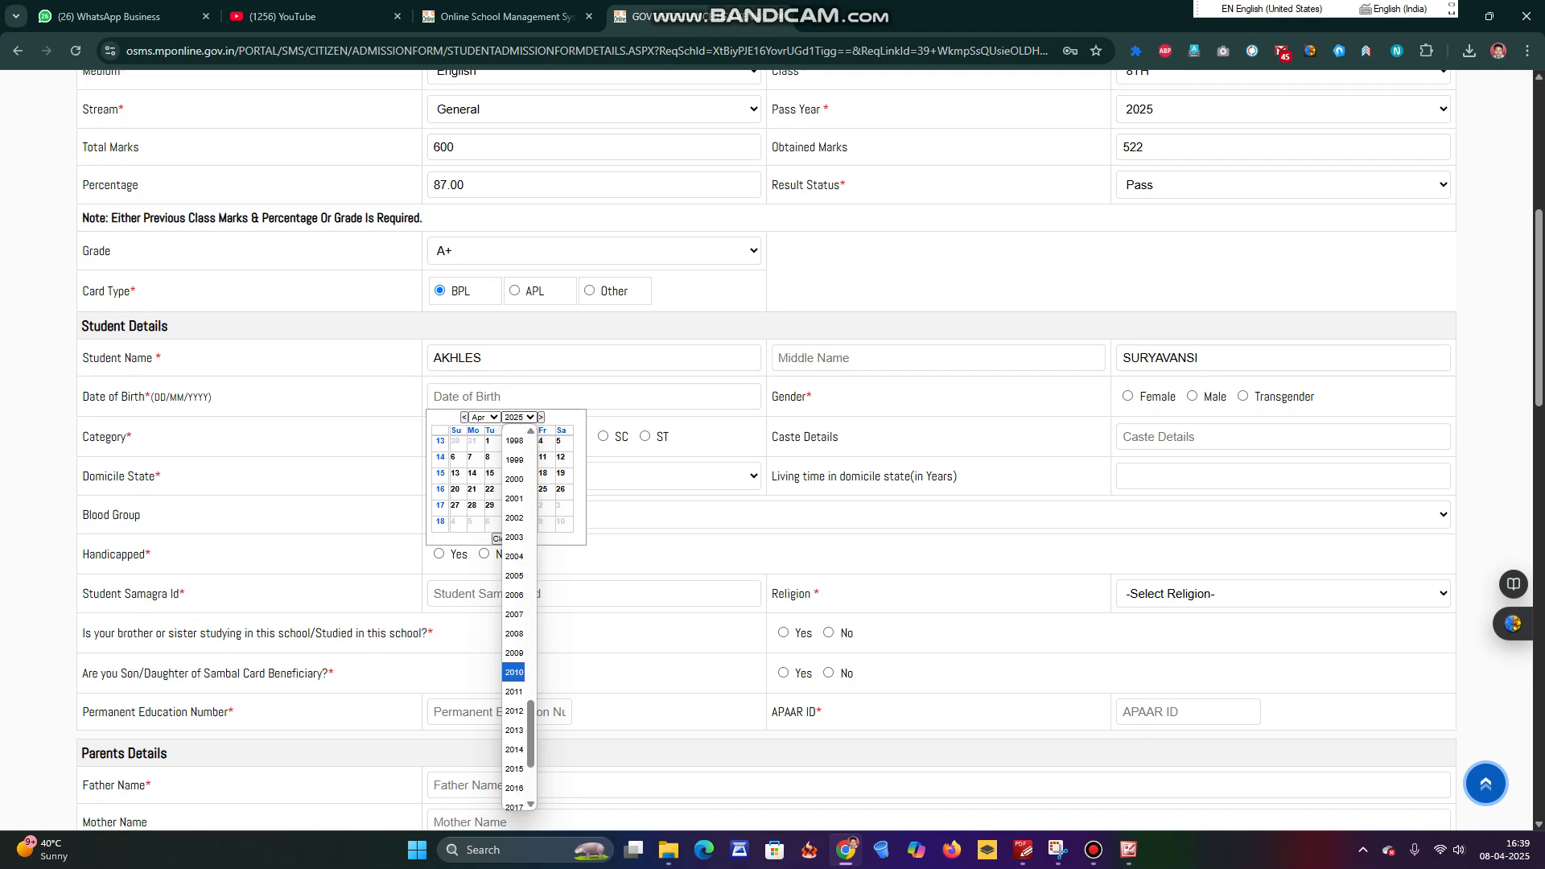
left_click(515, 676)
left_click(487, 456)
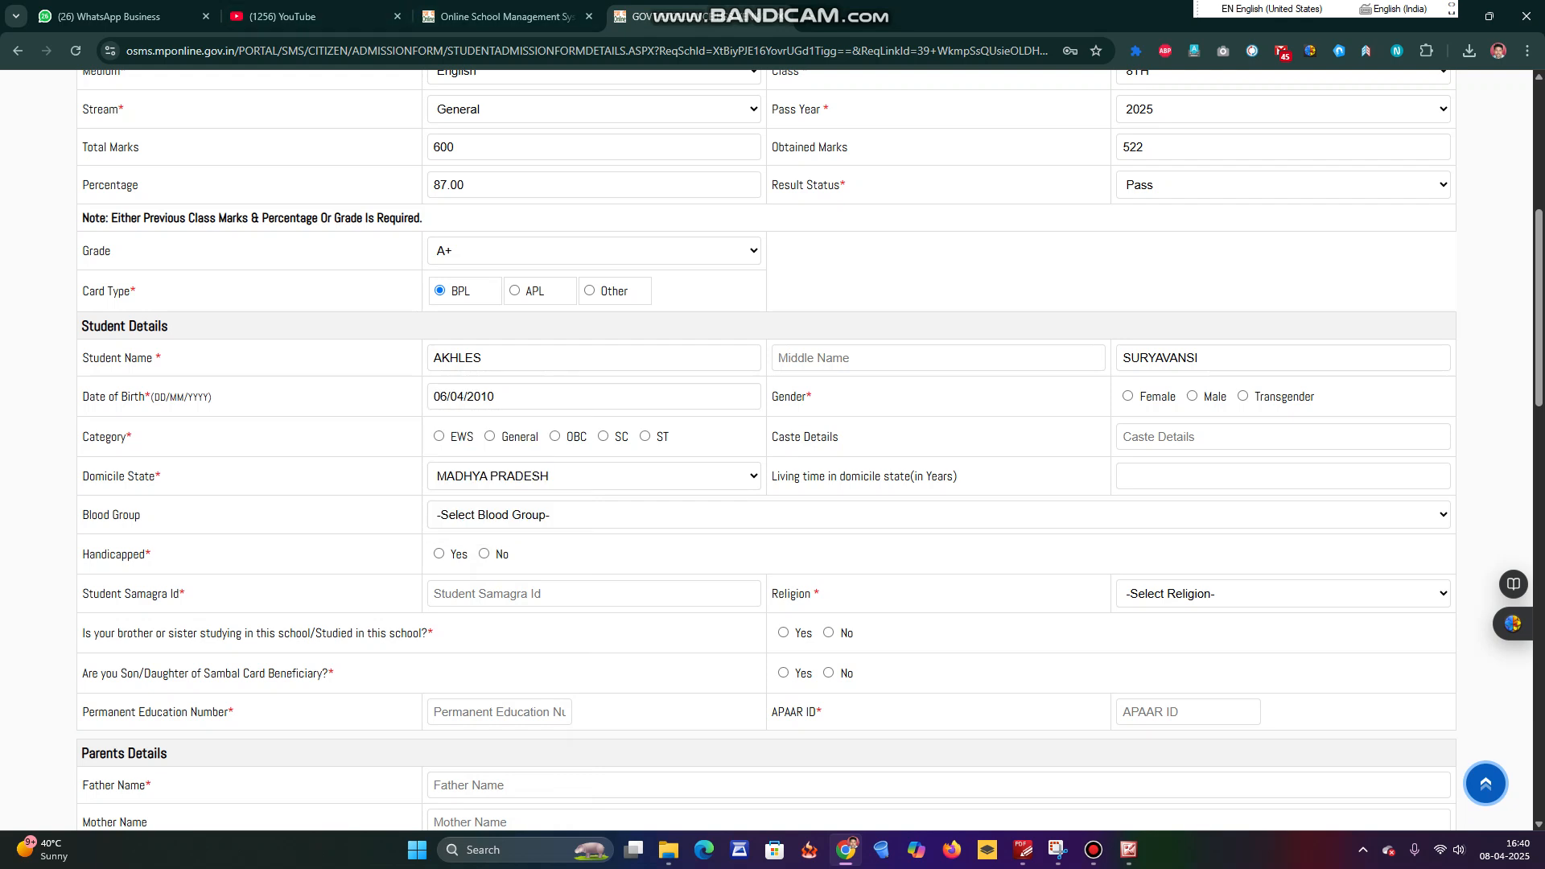
left_click(1192, 396)
Enter 14 years living time in the domicile state and choose blood group A+.
scroll(766, 451, "down", 1)
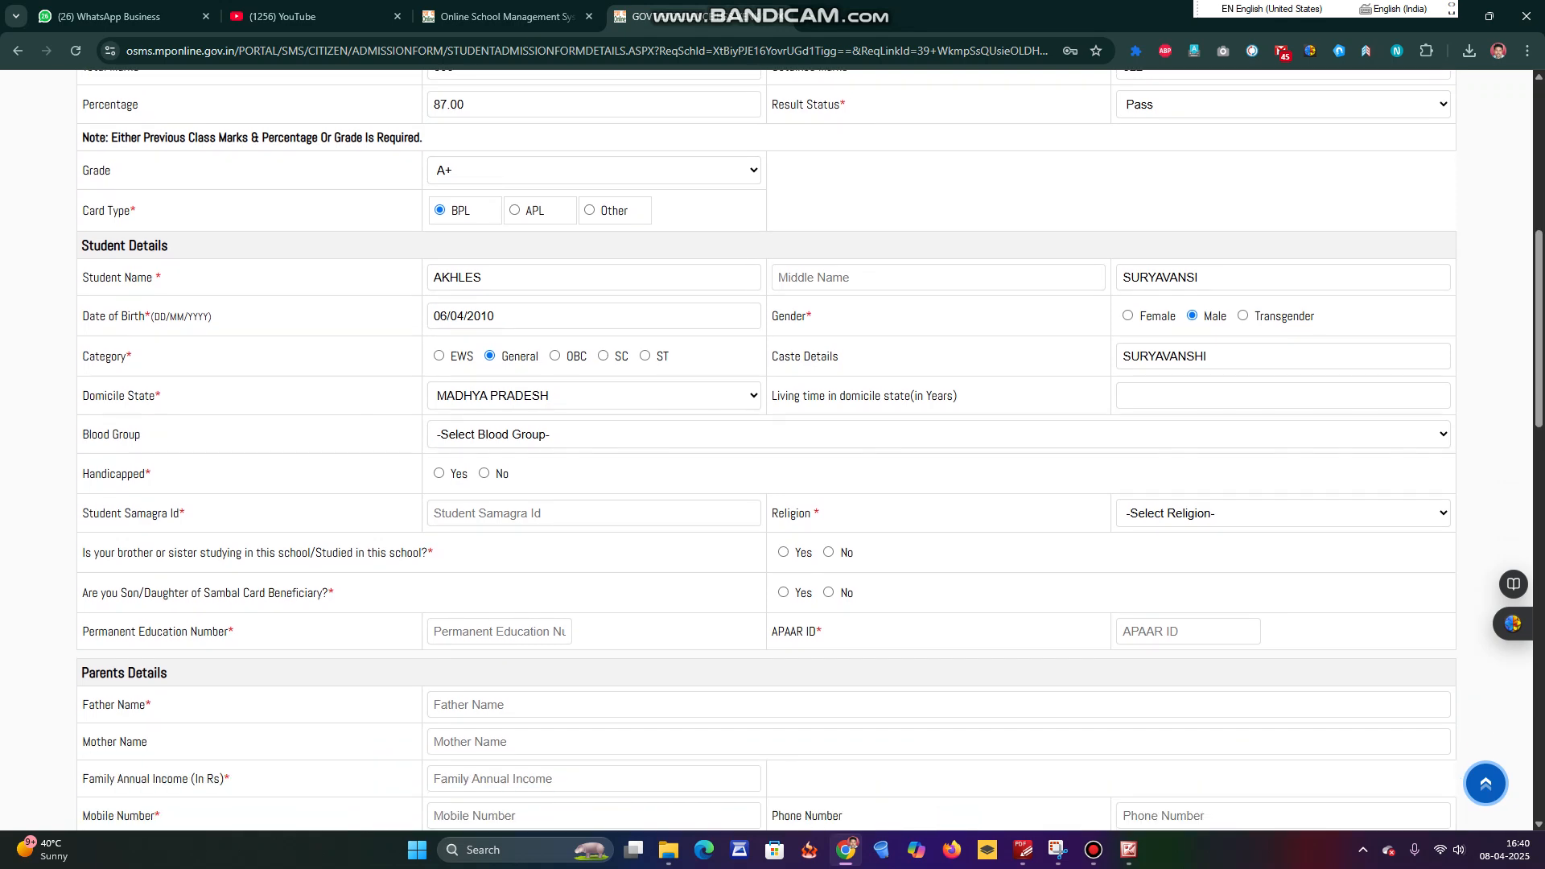
left_click(1283, 396)
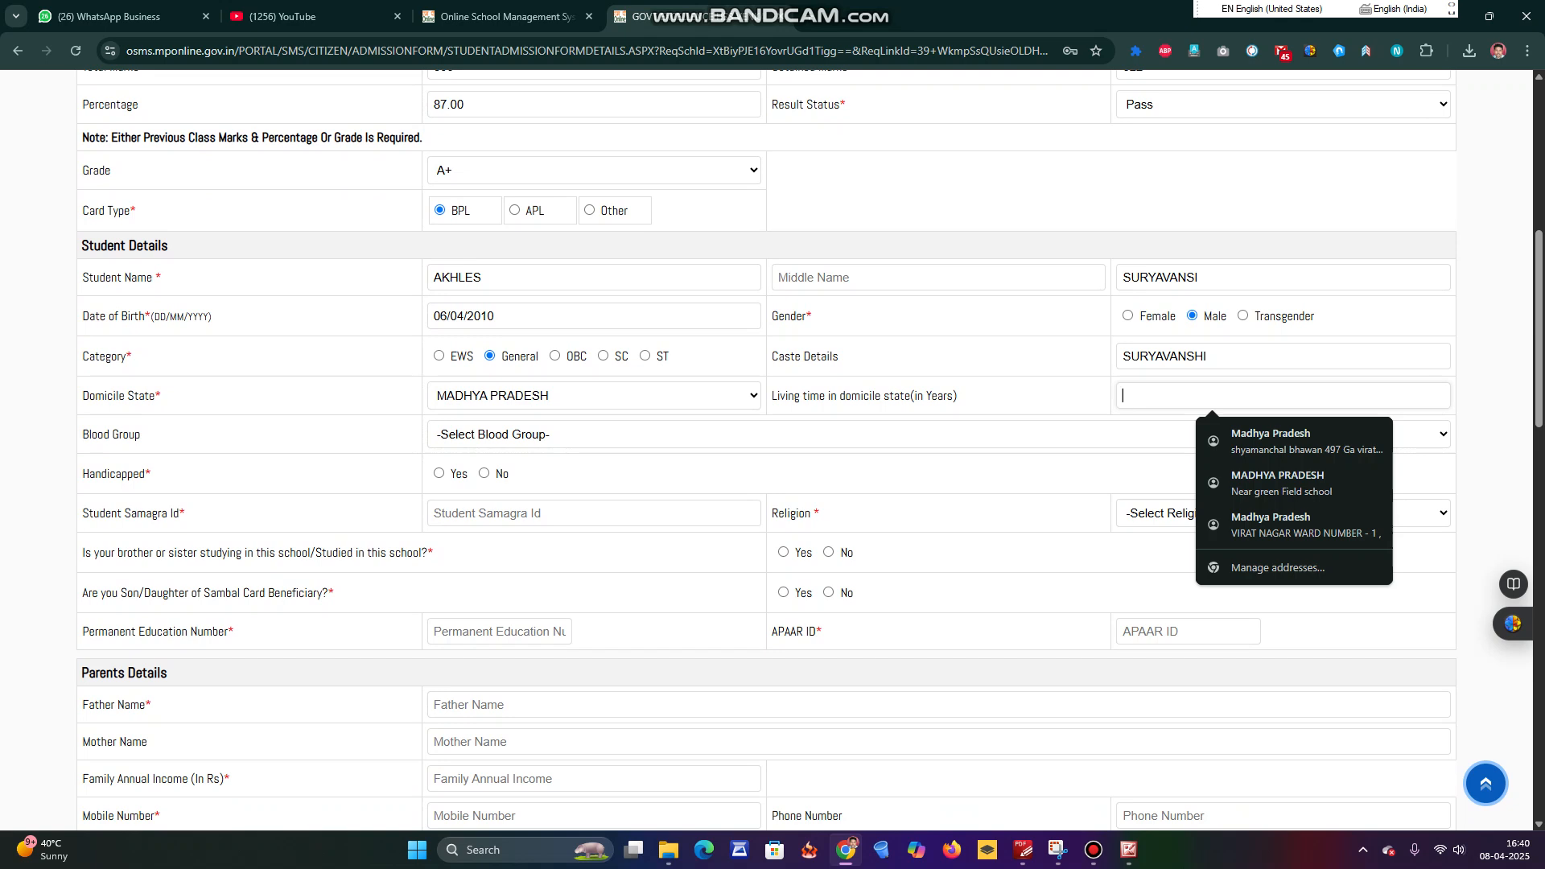
type("14")
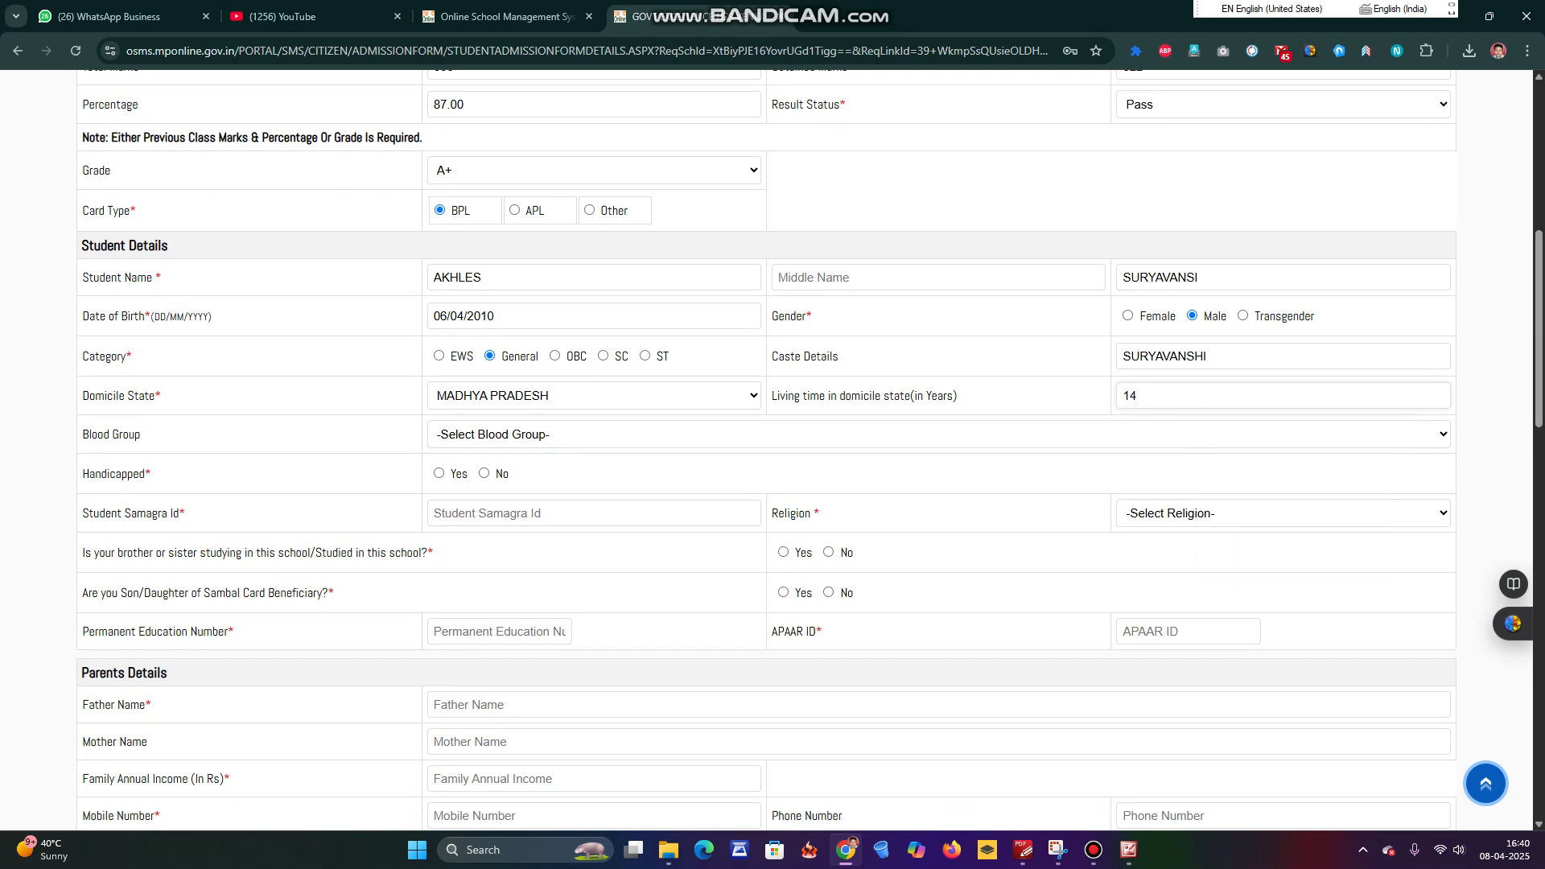
left_click(938, 434)
left_click(321, 436)
left_click(939, 434)
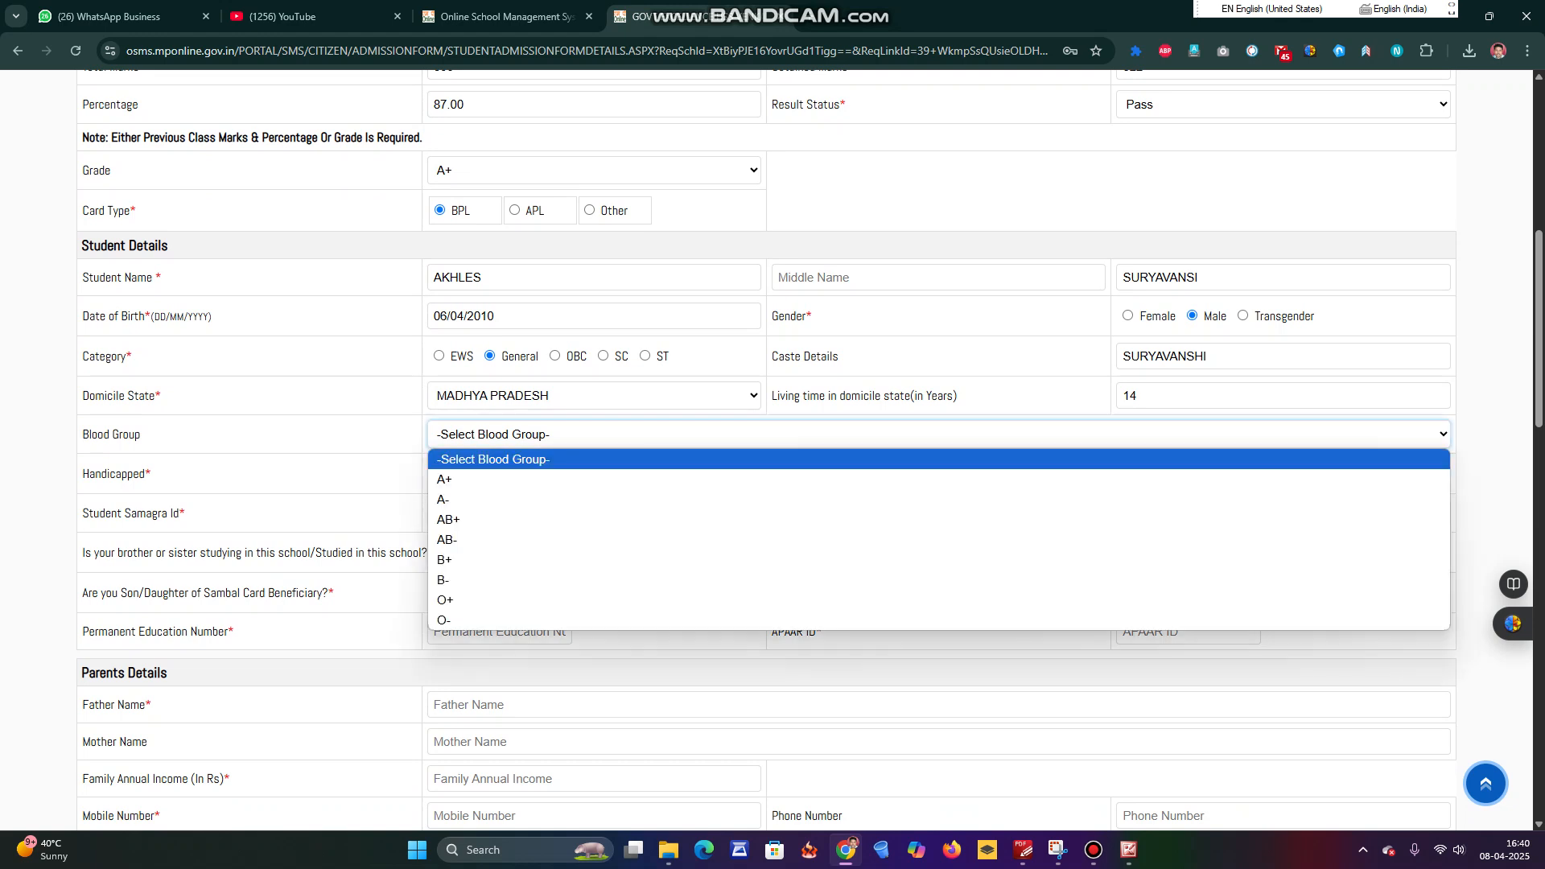
key("Down")
key("Down")
key("Down")
key("Up")
key("Up")
key("Return")
key("Tab")
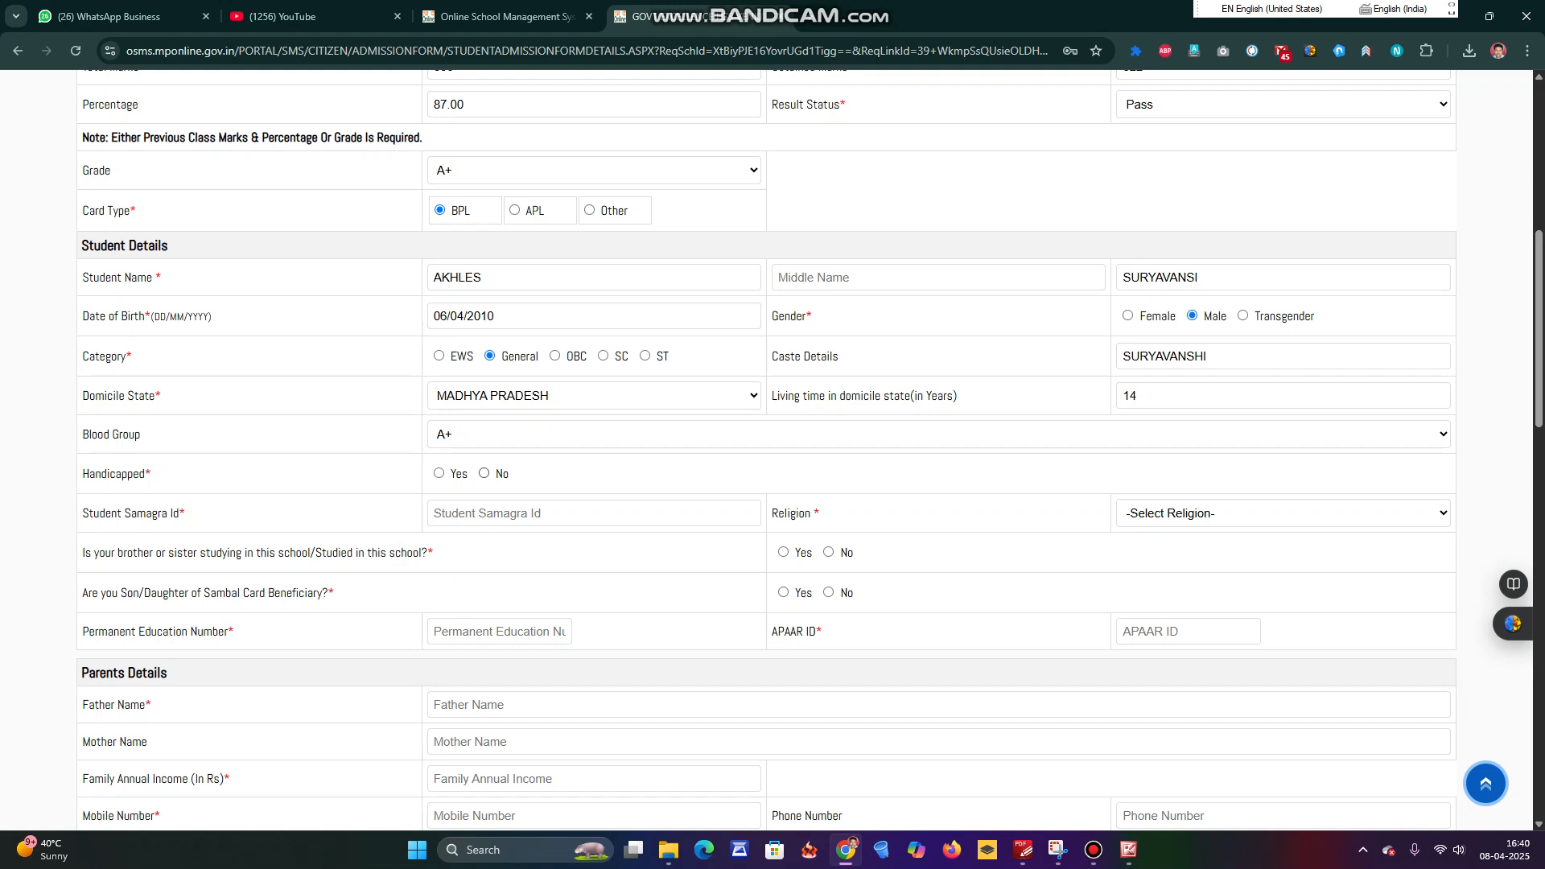
Answer No to handicapped, enter the student Samagra Id, and choose religion HINDU.
left_click(484, 473)
left_click(515, 513)
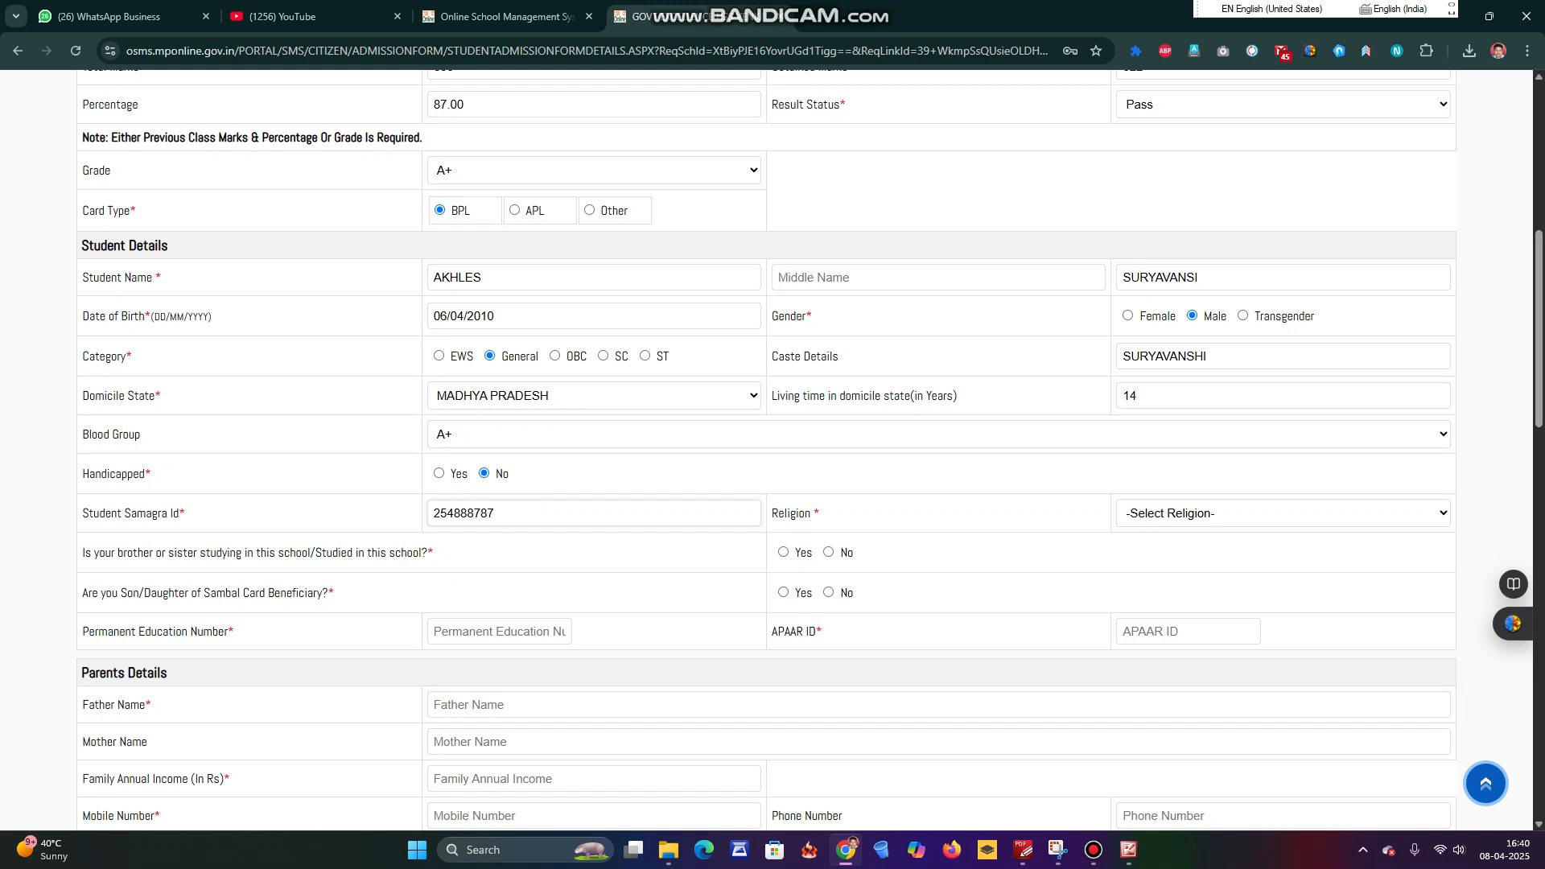
left_click(1282, 514)
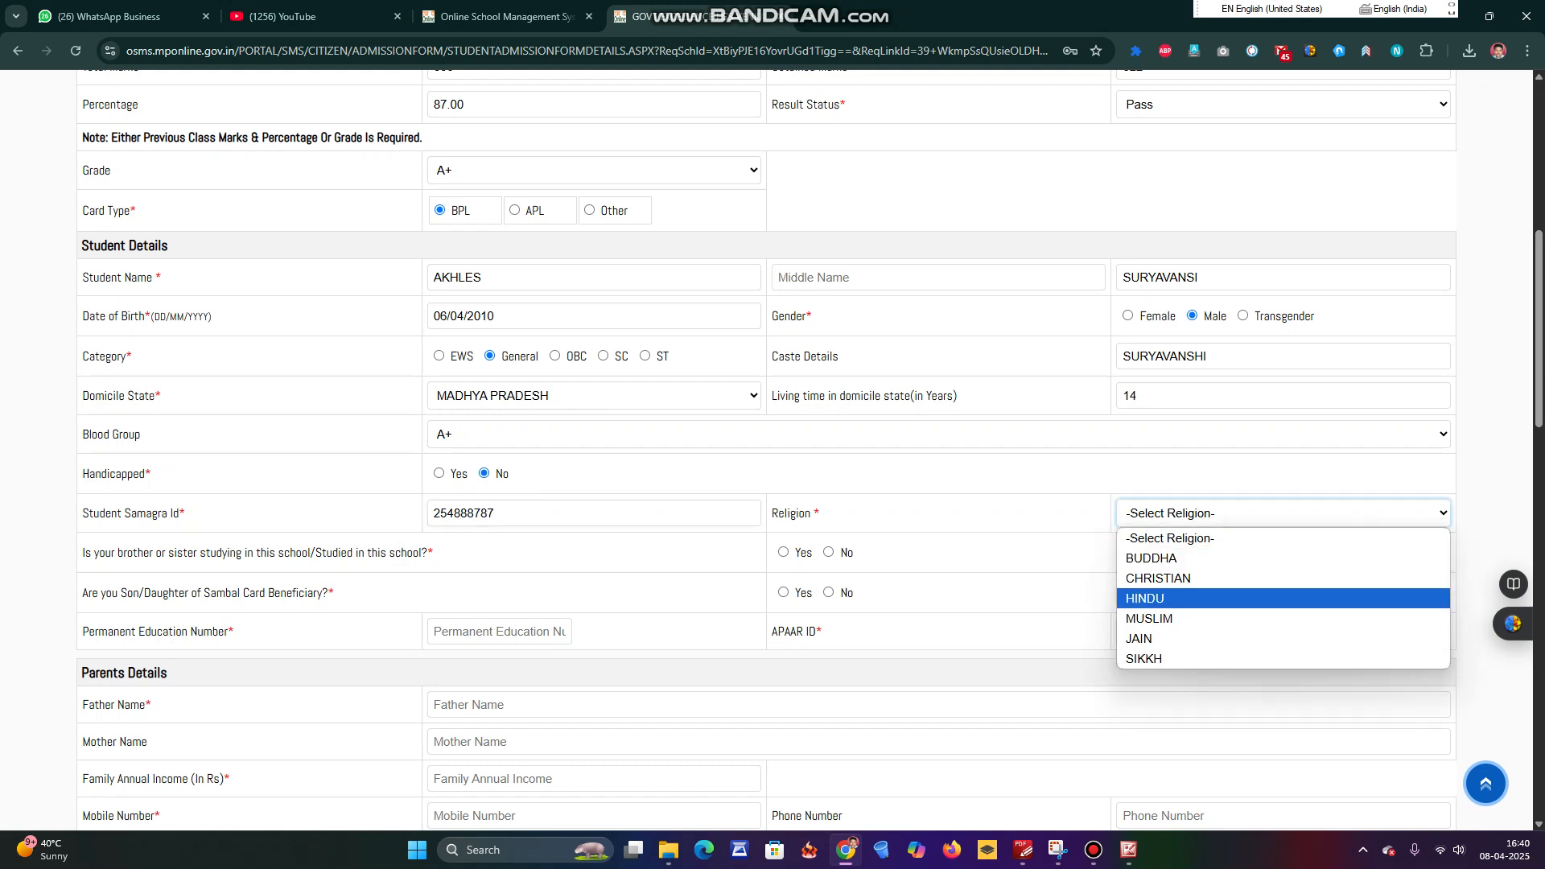
key("Return")
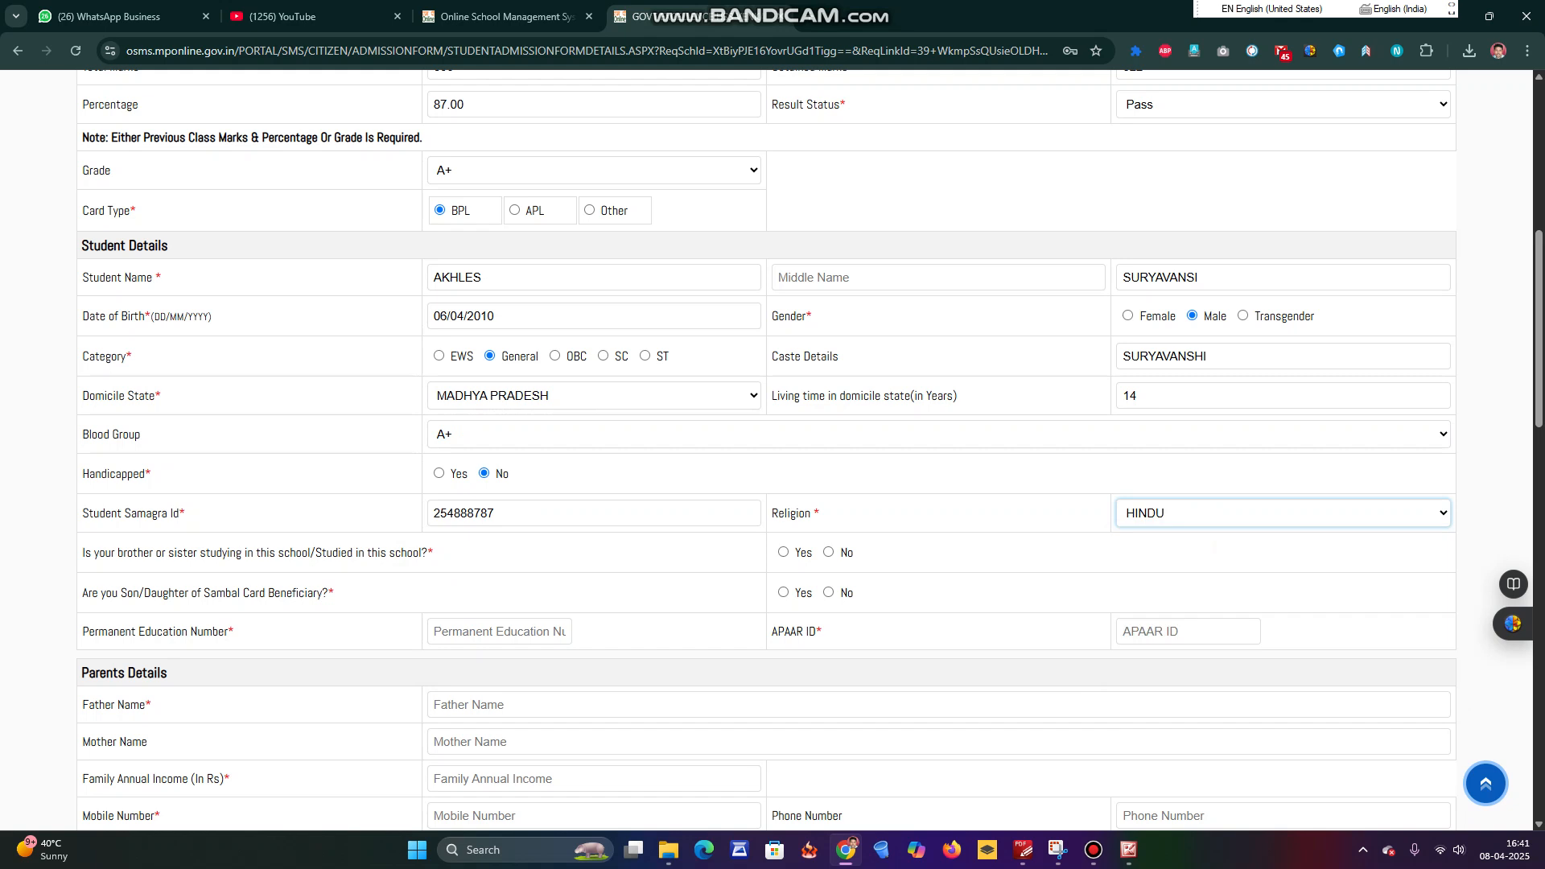
scroll(809, 451, "down", 2)
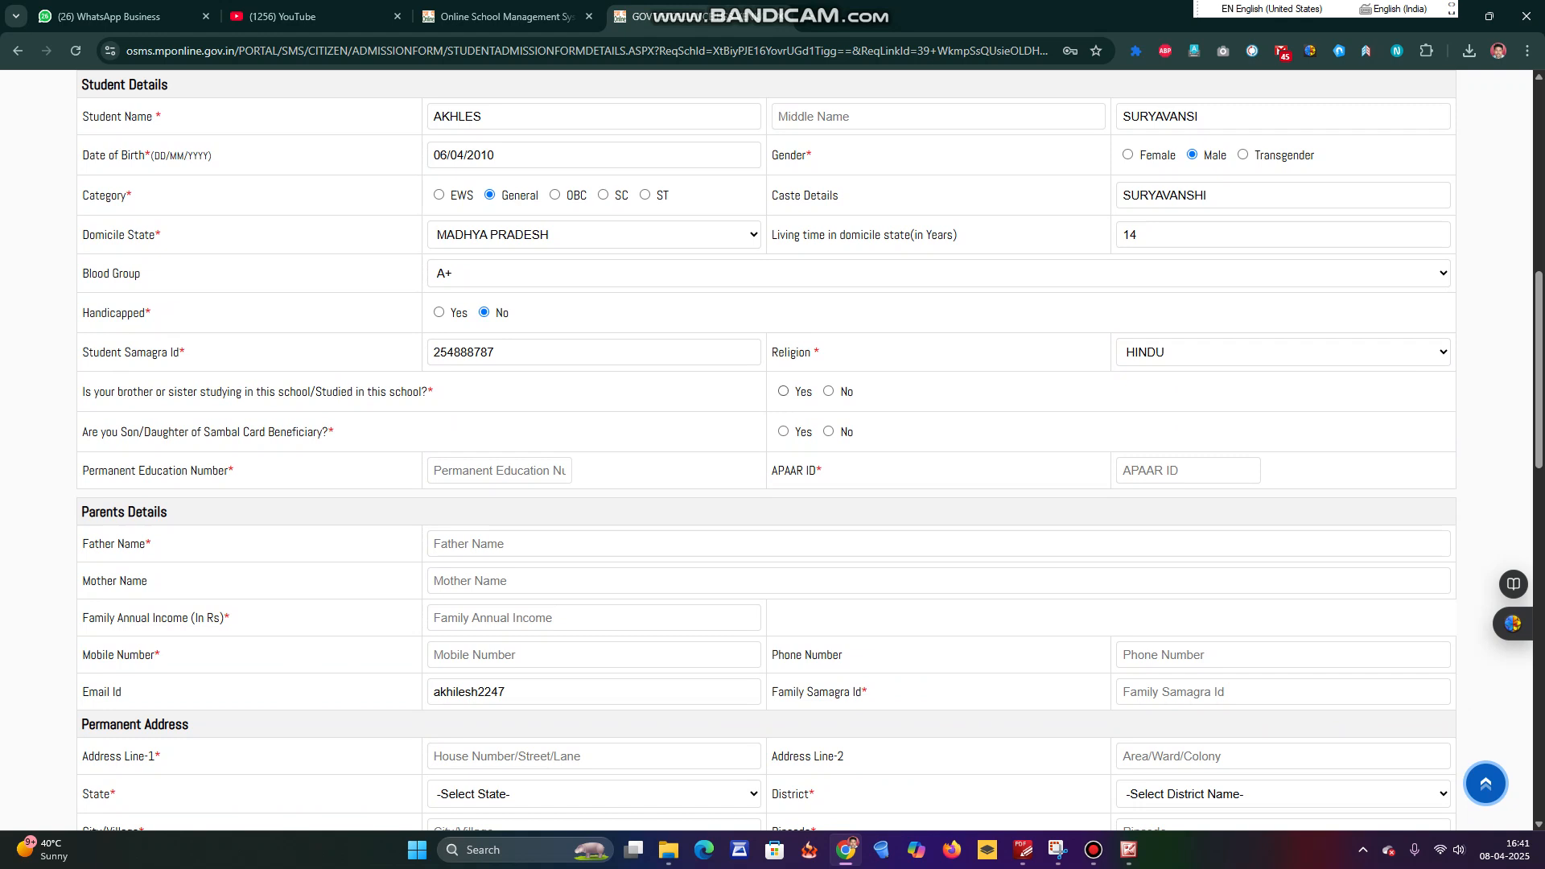
Answer No to having a sibling studying in this school.
left_click(829, 391)
left_click_drag(82, 470, 234, 470)
left_click(222, 474)
Enter the student's Permanent Education Number and APAAR ID.
left_click(499, 471)
left_click(482, 581)
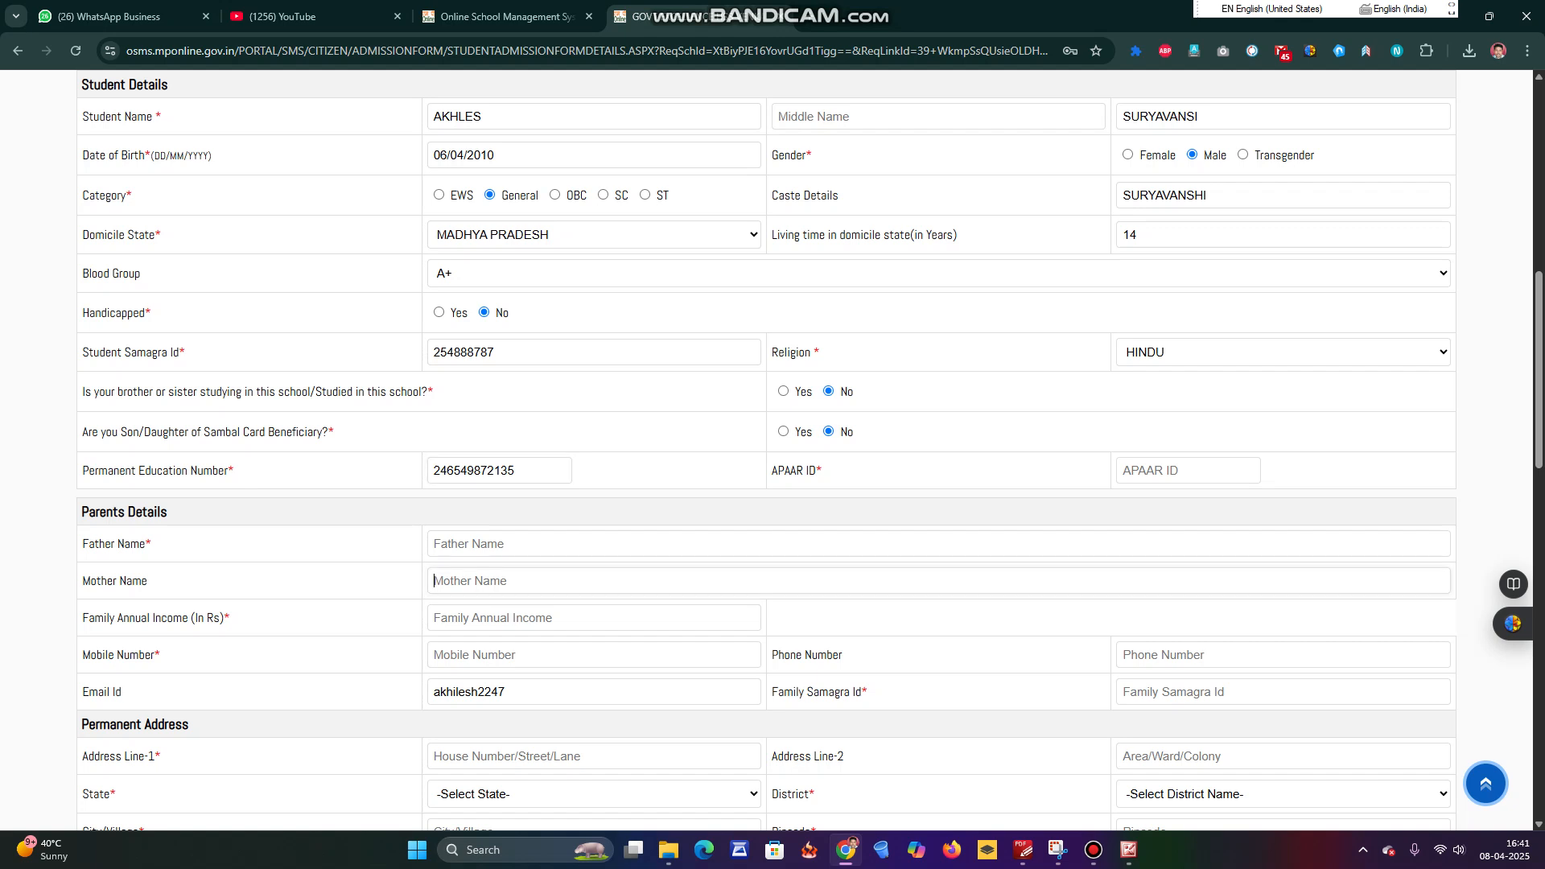
left_click(1187, 471)
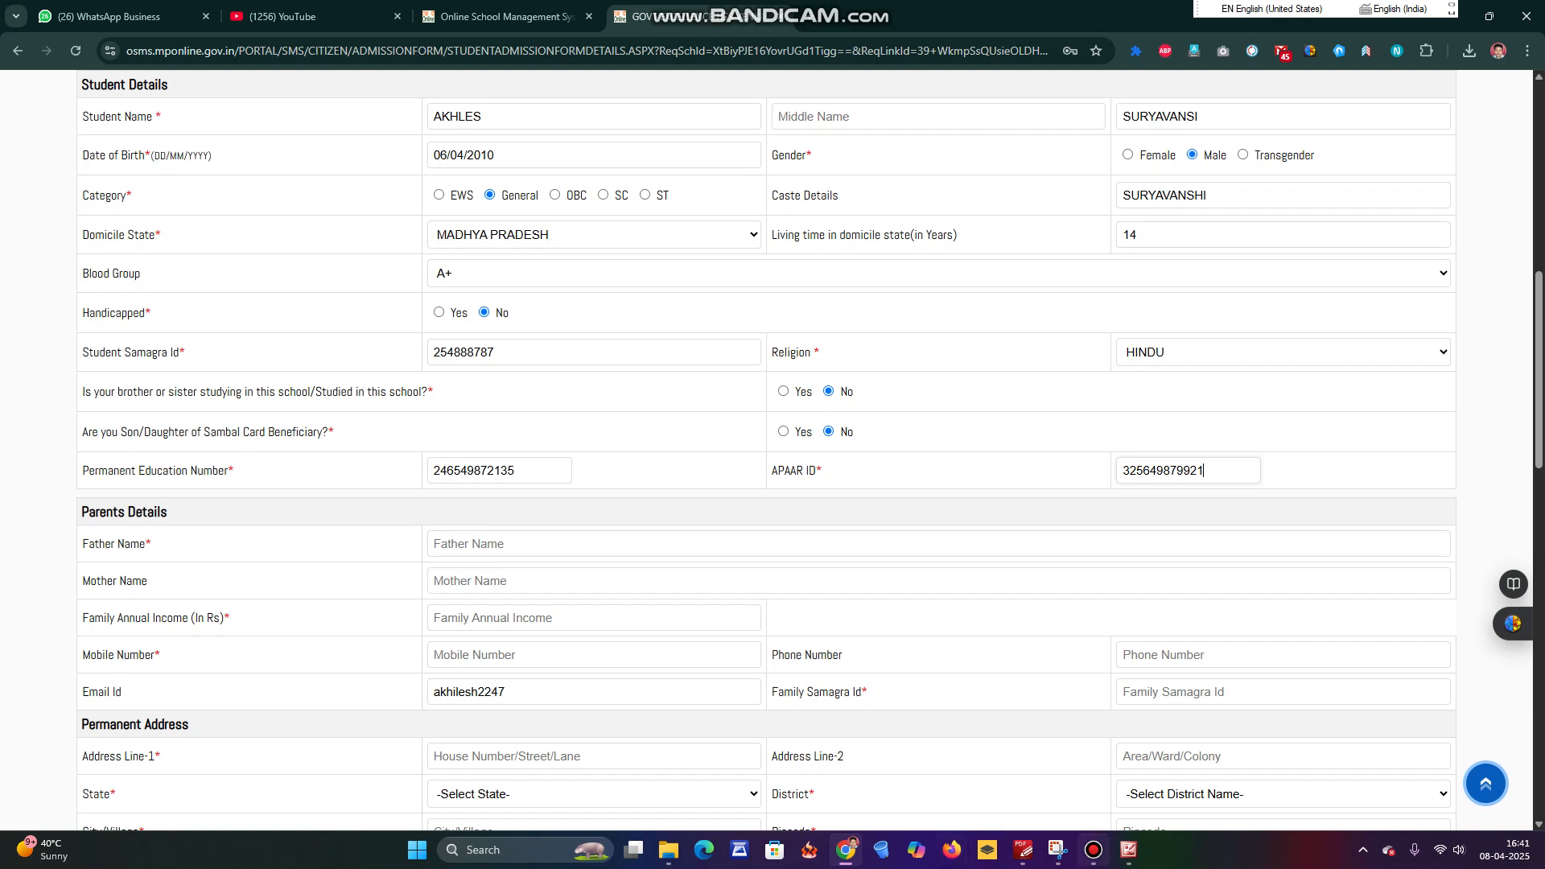
left_click(1093, 850)
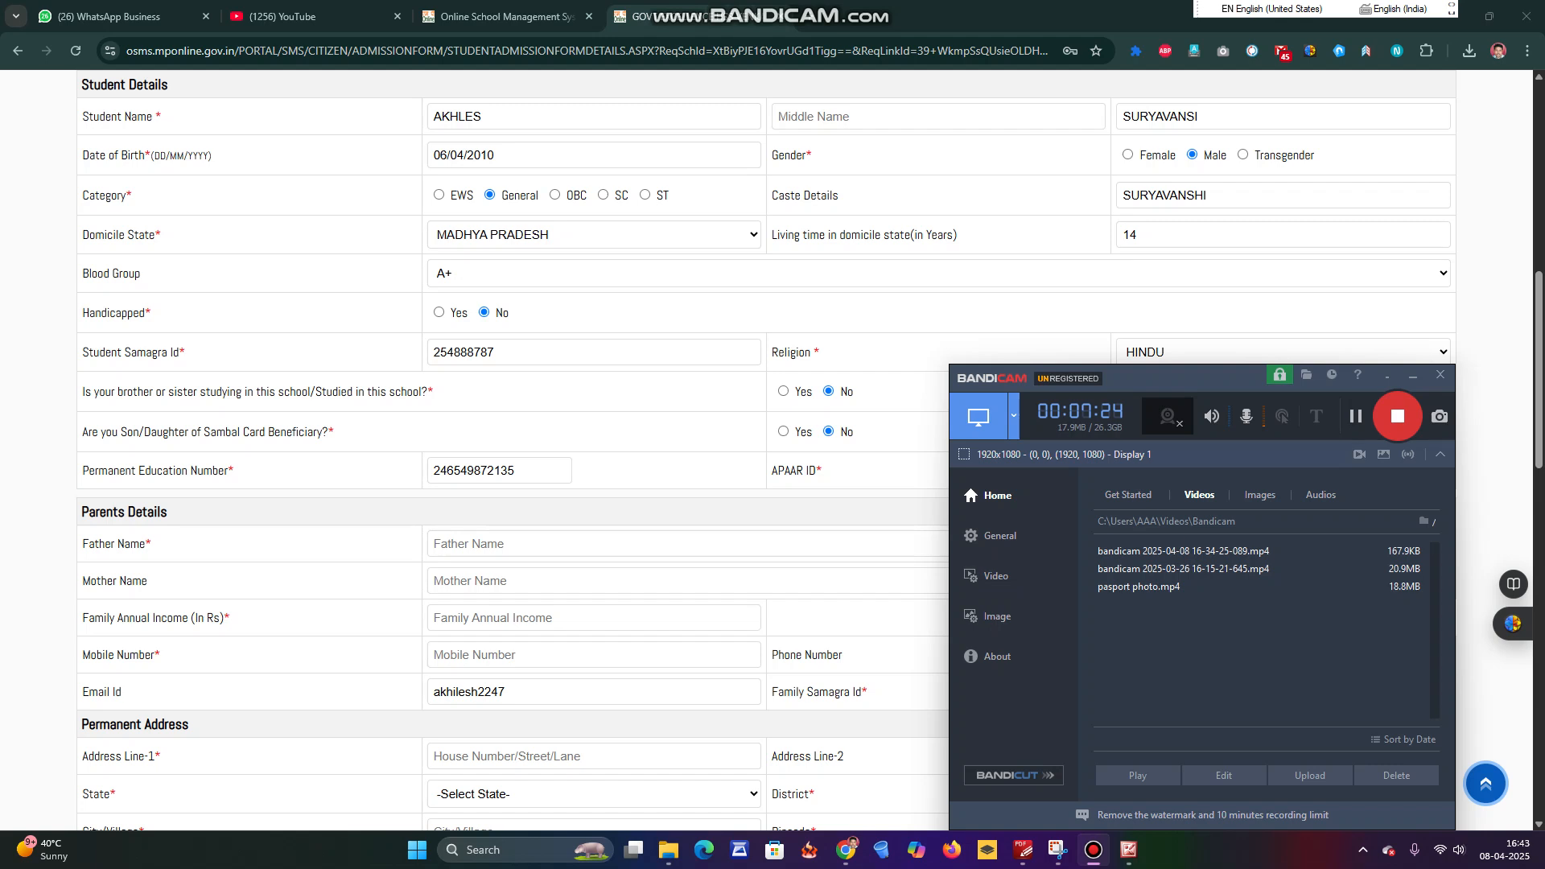
left_click(564, 580)
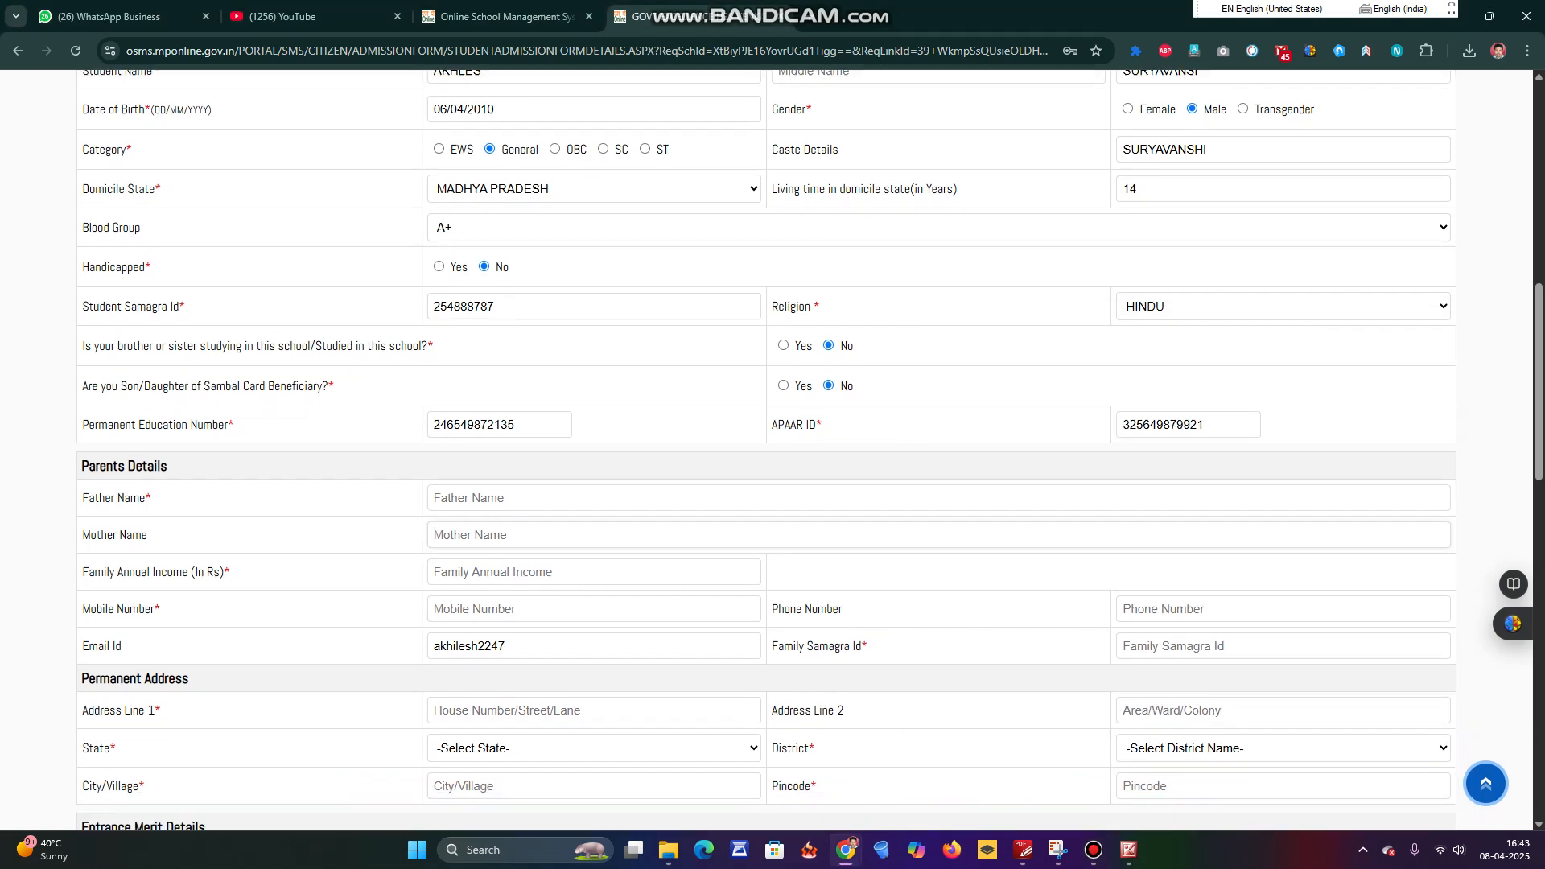
Enter the father's and mother's names and a family annual income of 40000.
scroll(772, 451, "down", 1)
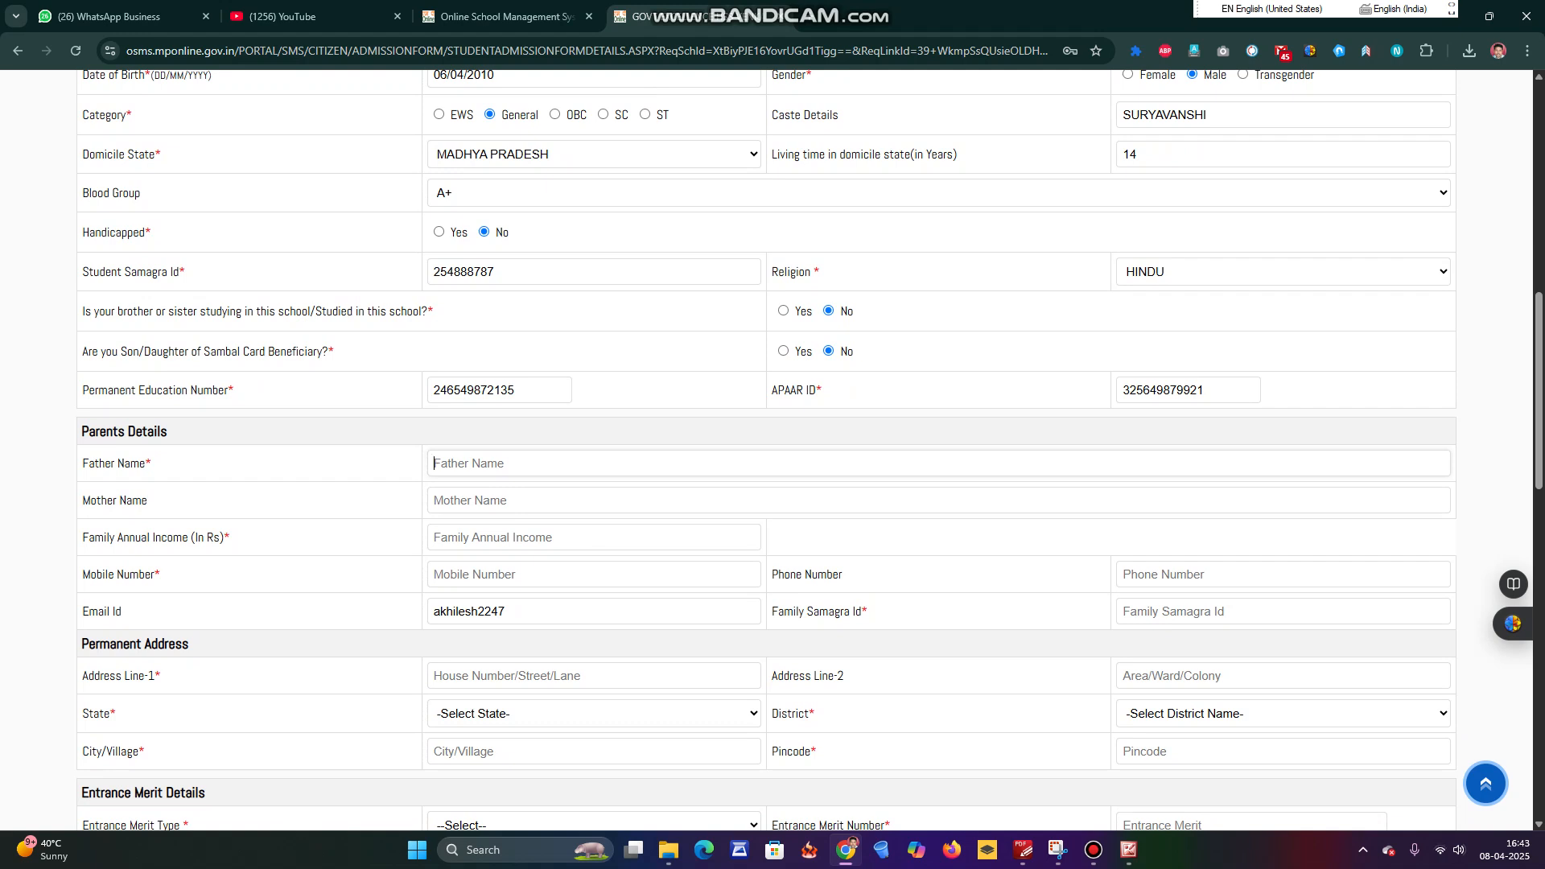
type("MOHAN")
type("SHANTI")
left_click(435, 536)
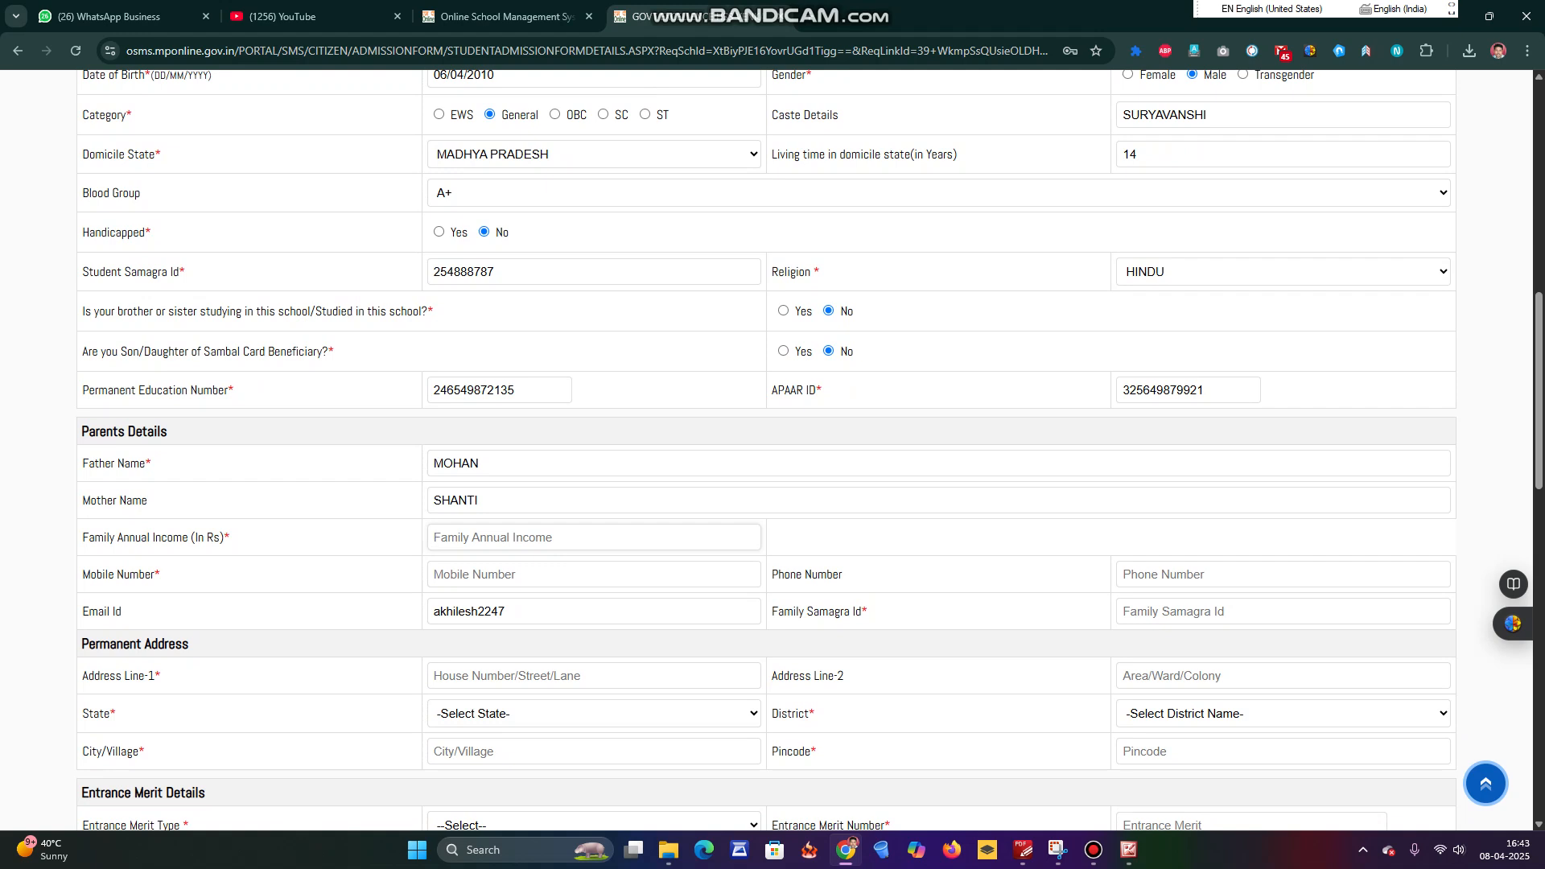
type("40000")
Enter the mobile number, replace the e-mail address, and fill in the Family Samagra Id.
left_click(523, 573)
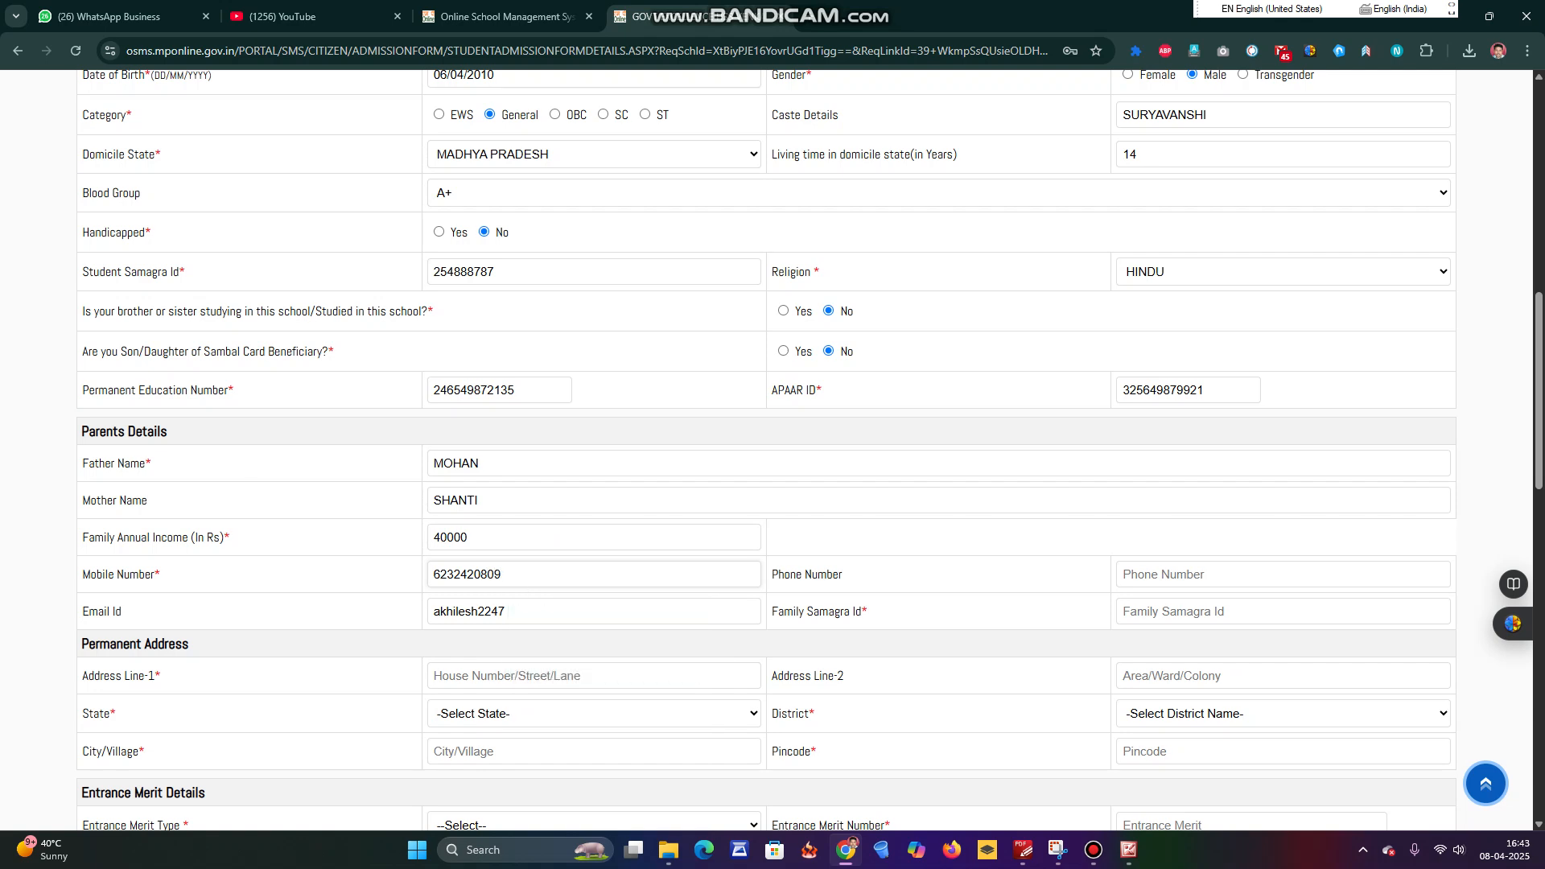
scroll(773, 451, "down", 2)
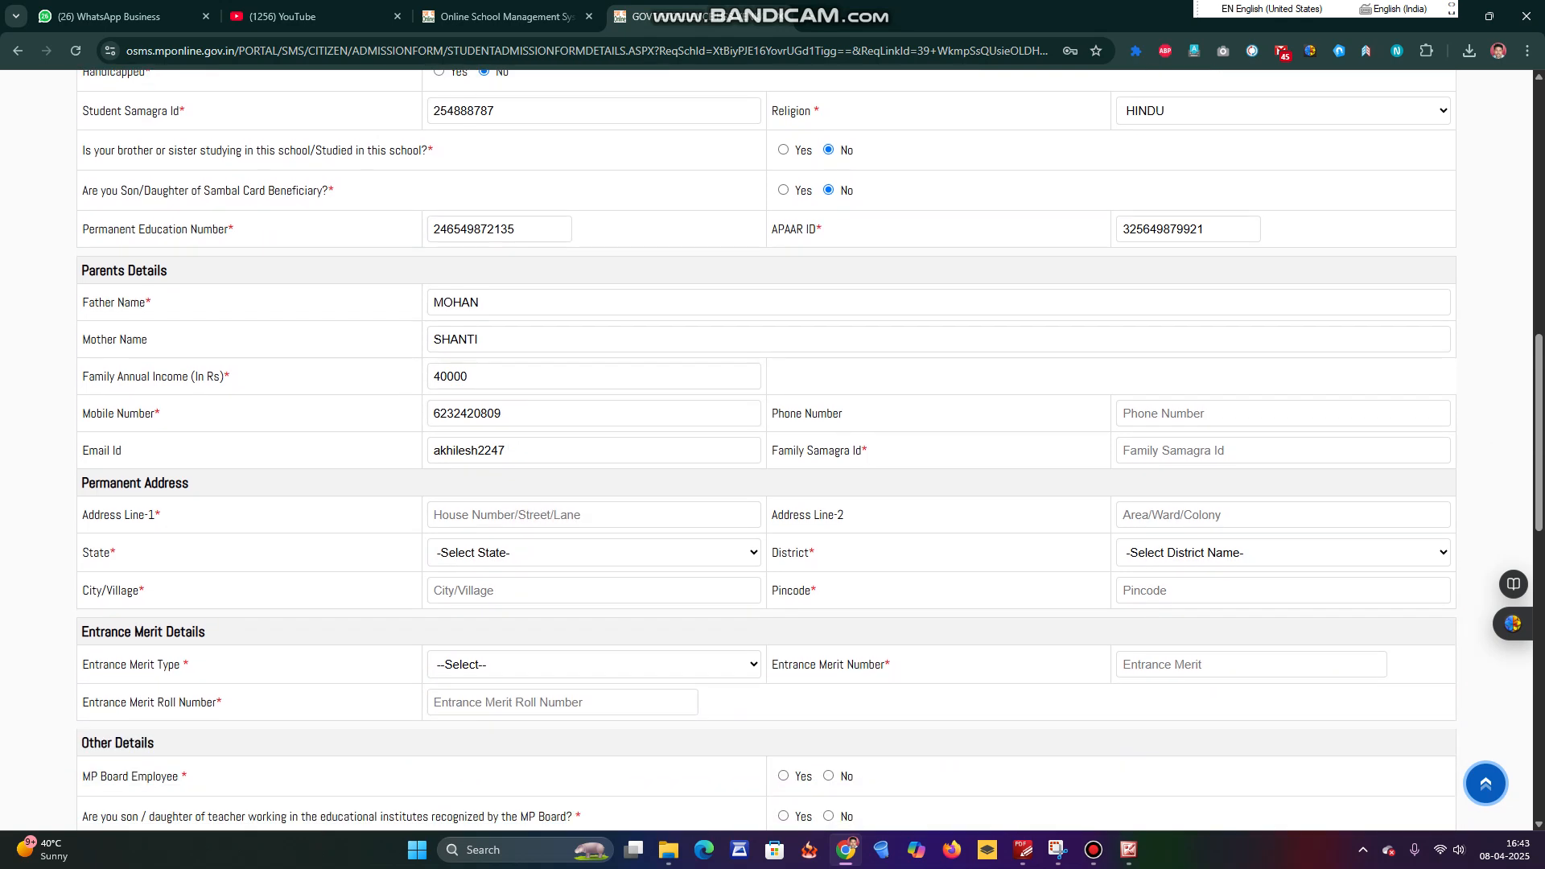
left_click_drag(556, 451, 381, 490)
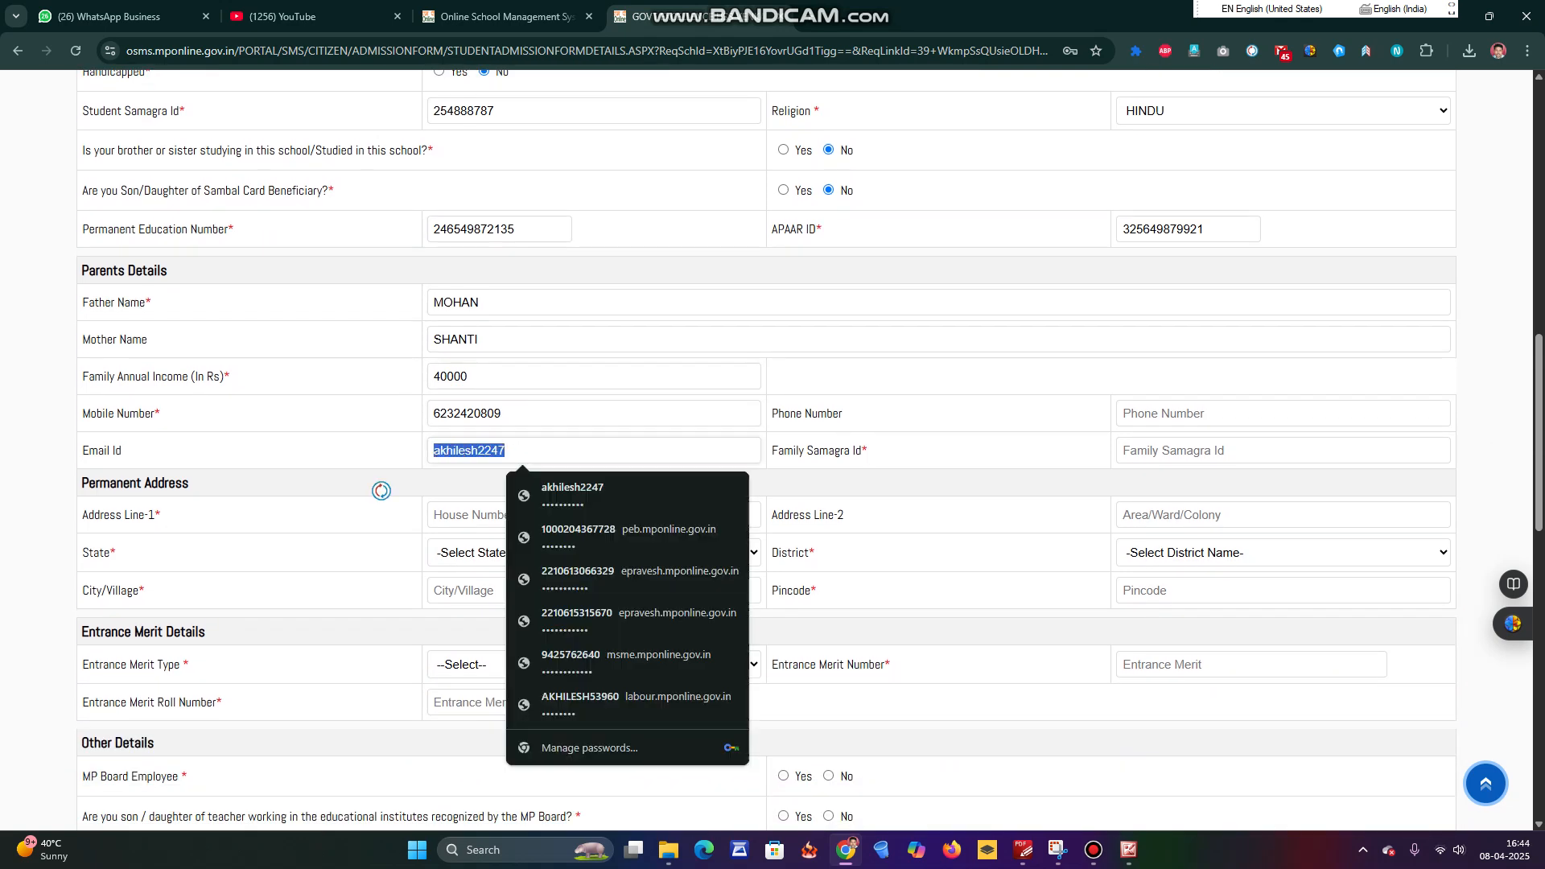
type("ASD")
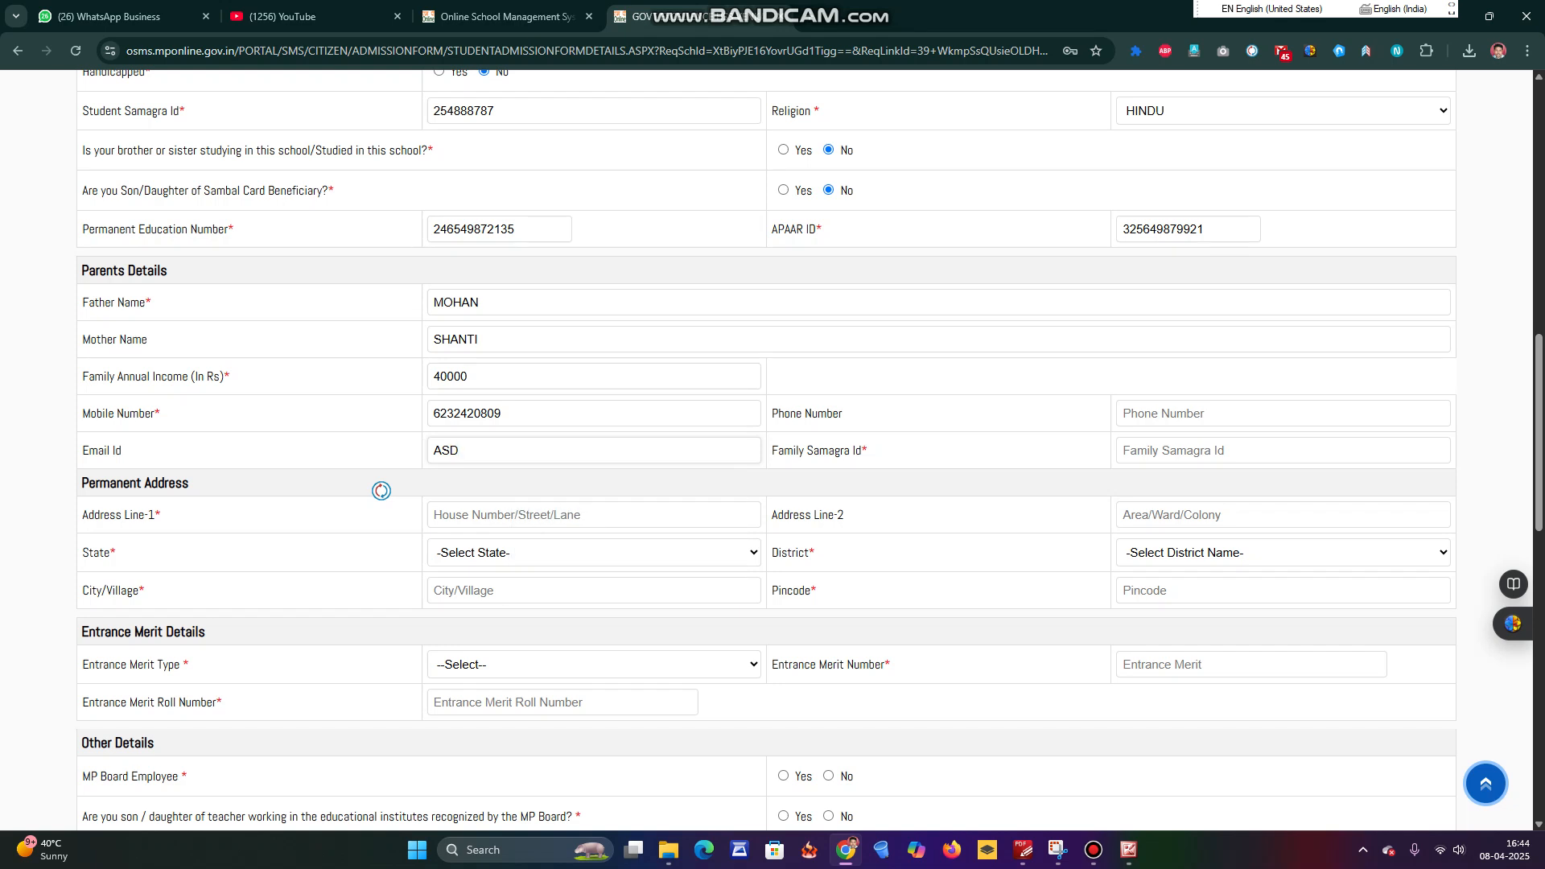
key("BackSpace")
key("BackSpace")
key("BackSpace")
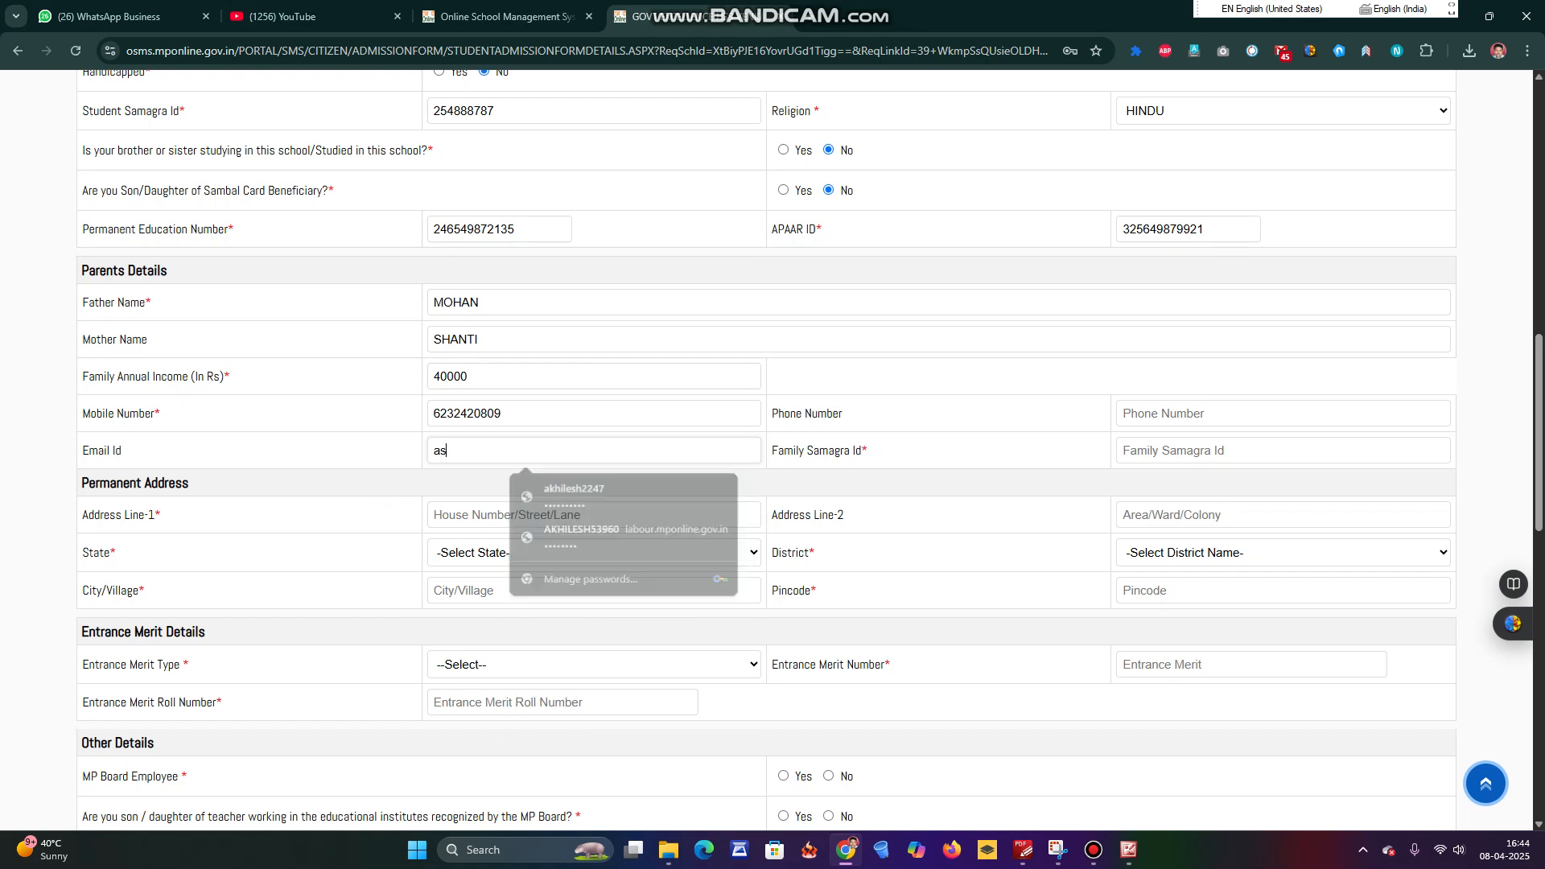
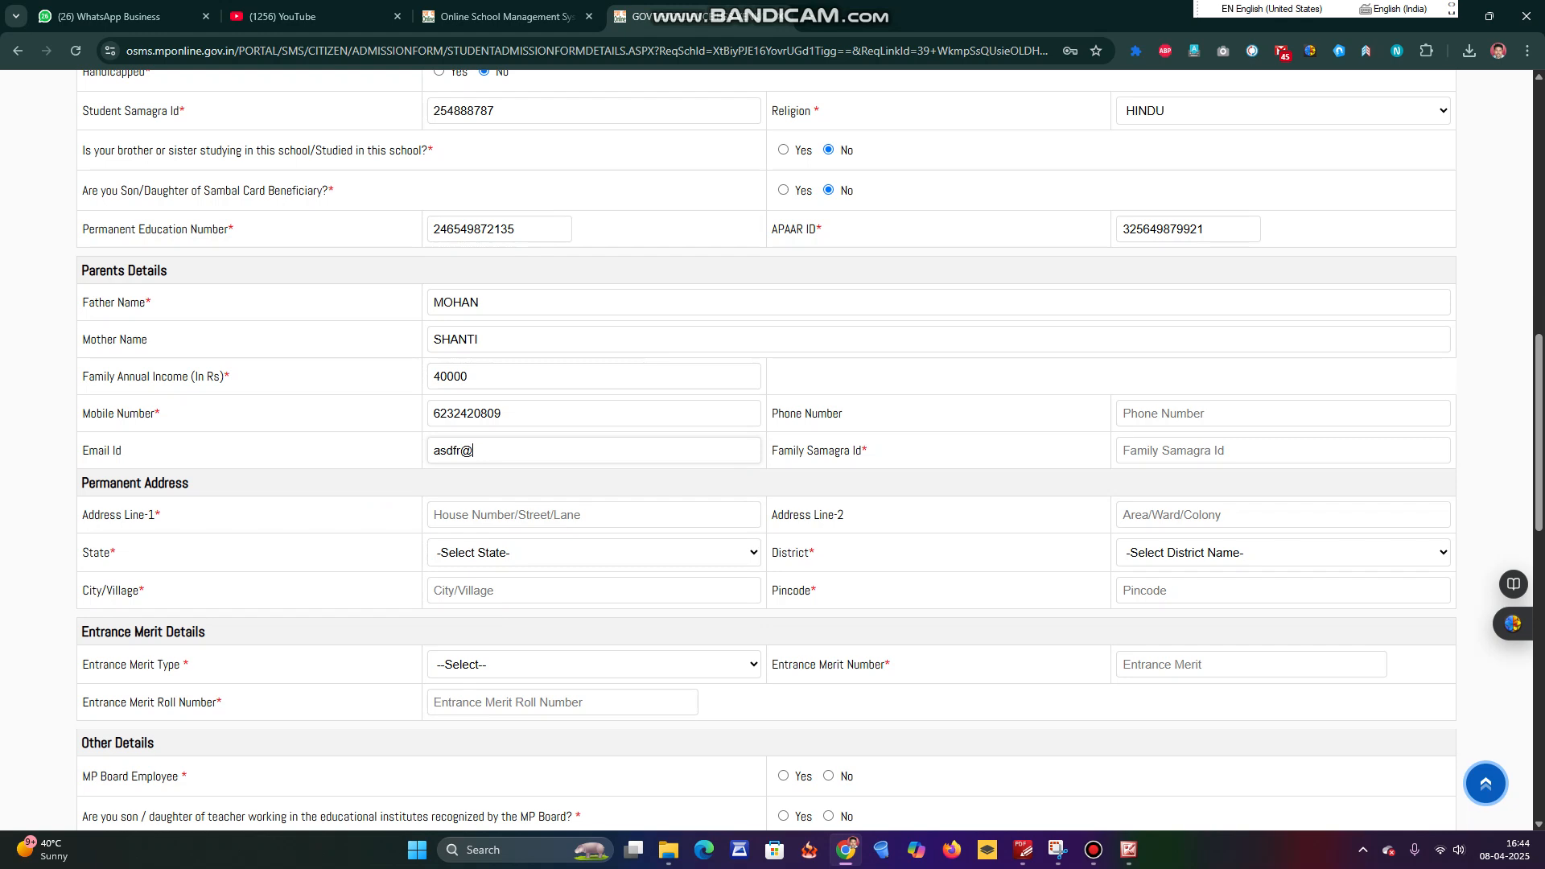
key("Tab")
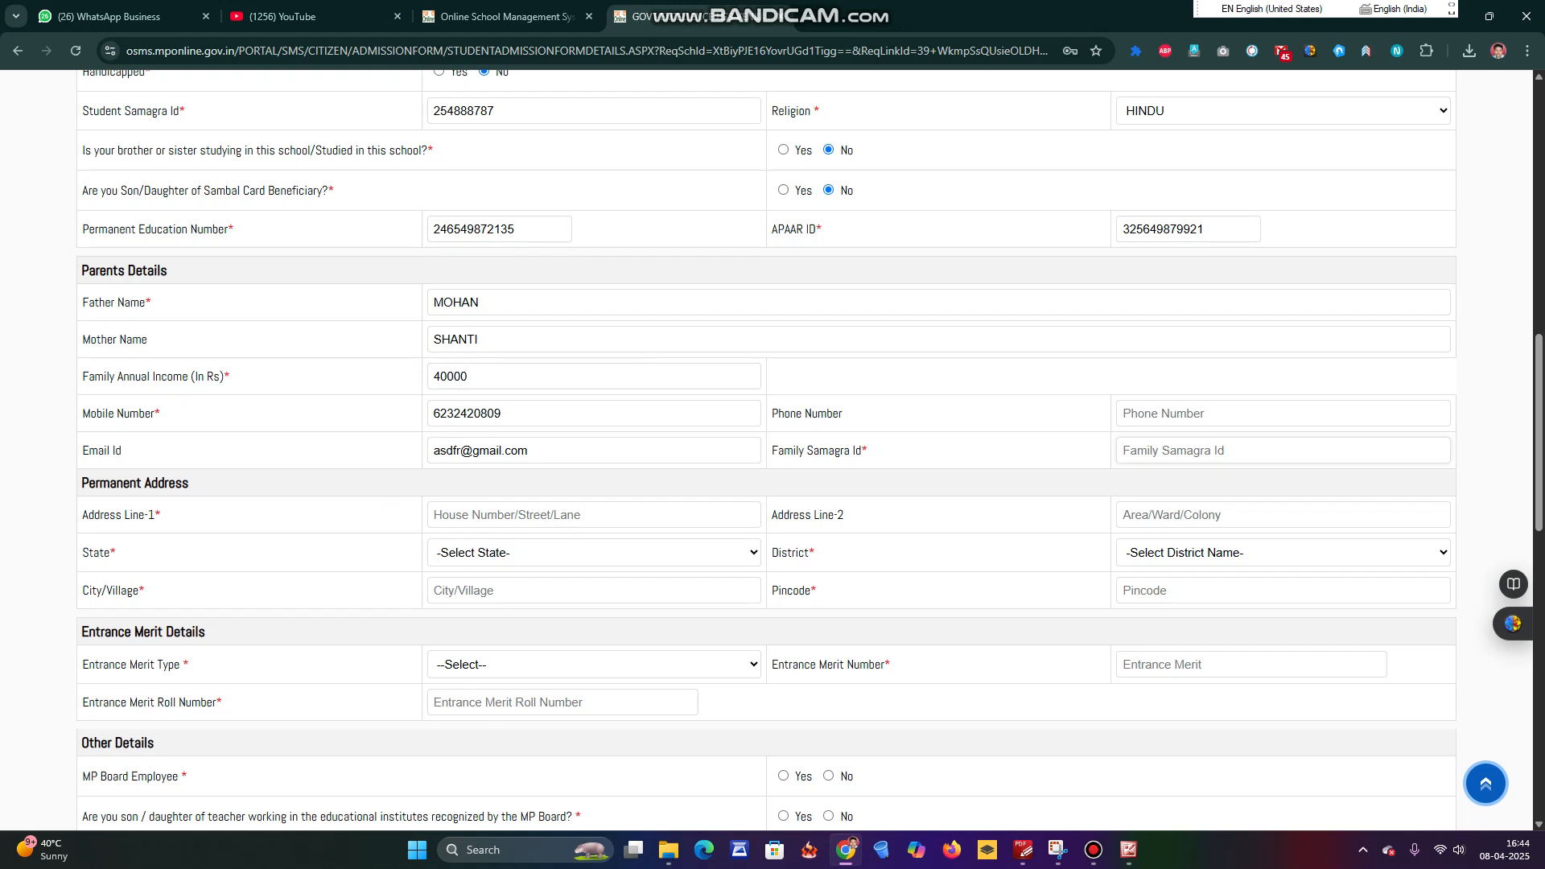
Fill the permanent address lines from the saved address and set the state to MADHYA PRADESH.
scroll(809, 446, "down", 1)
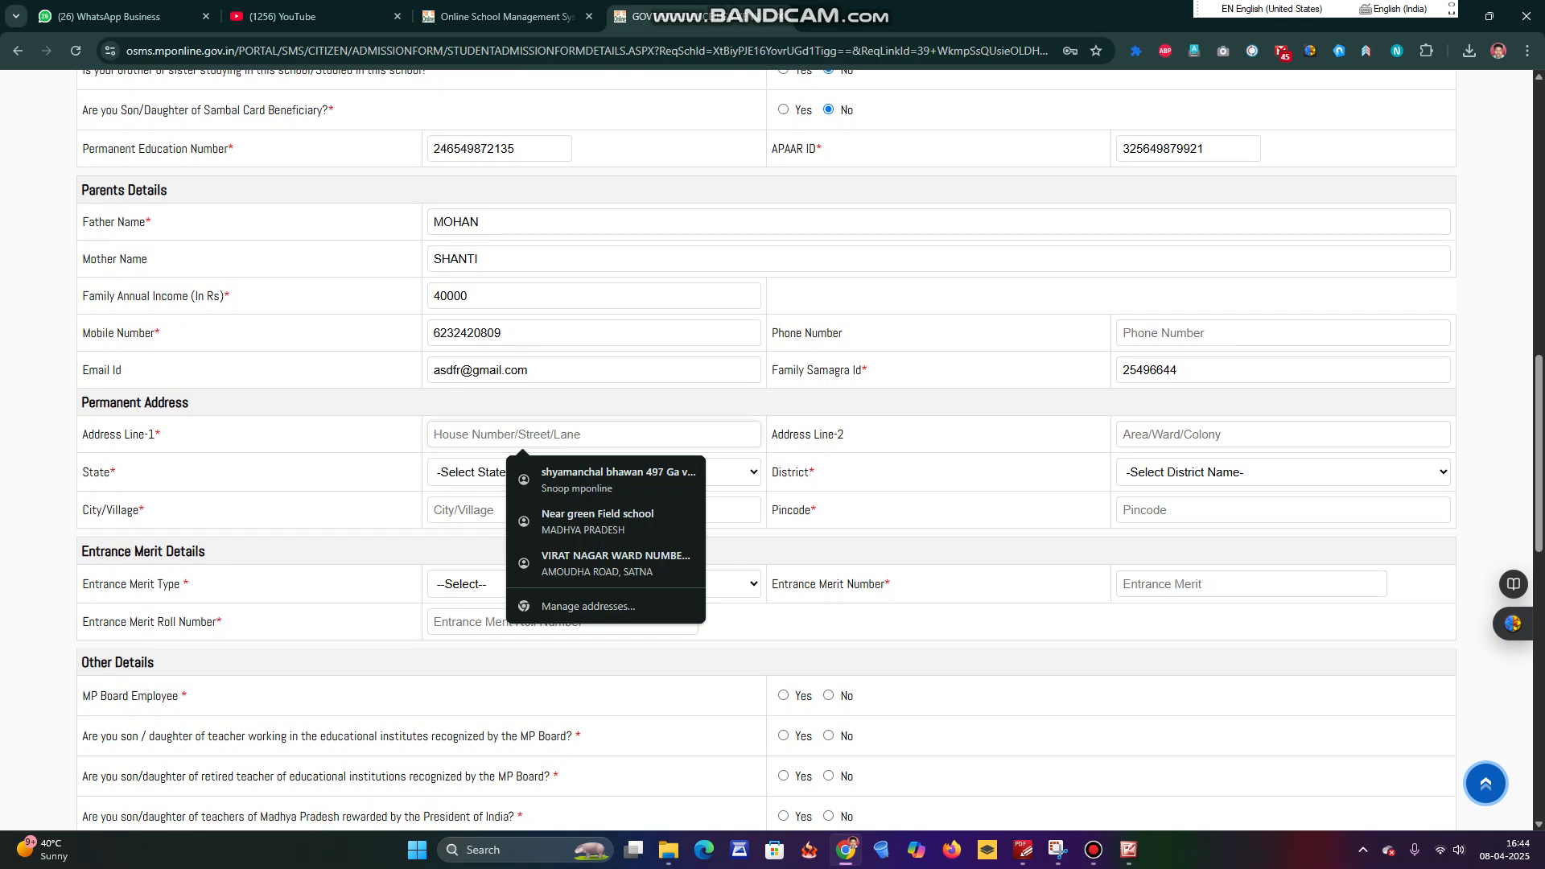
key("Down")
key("Return")
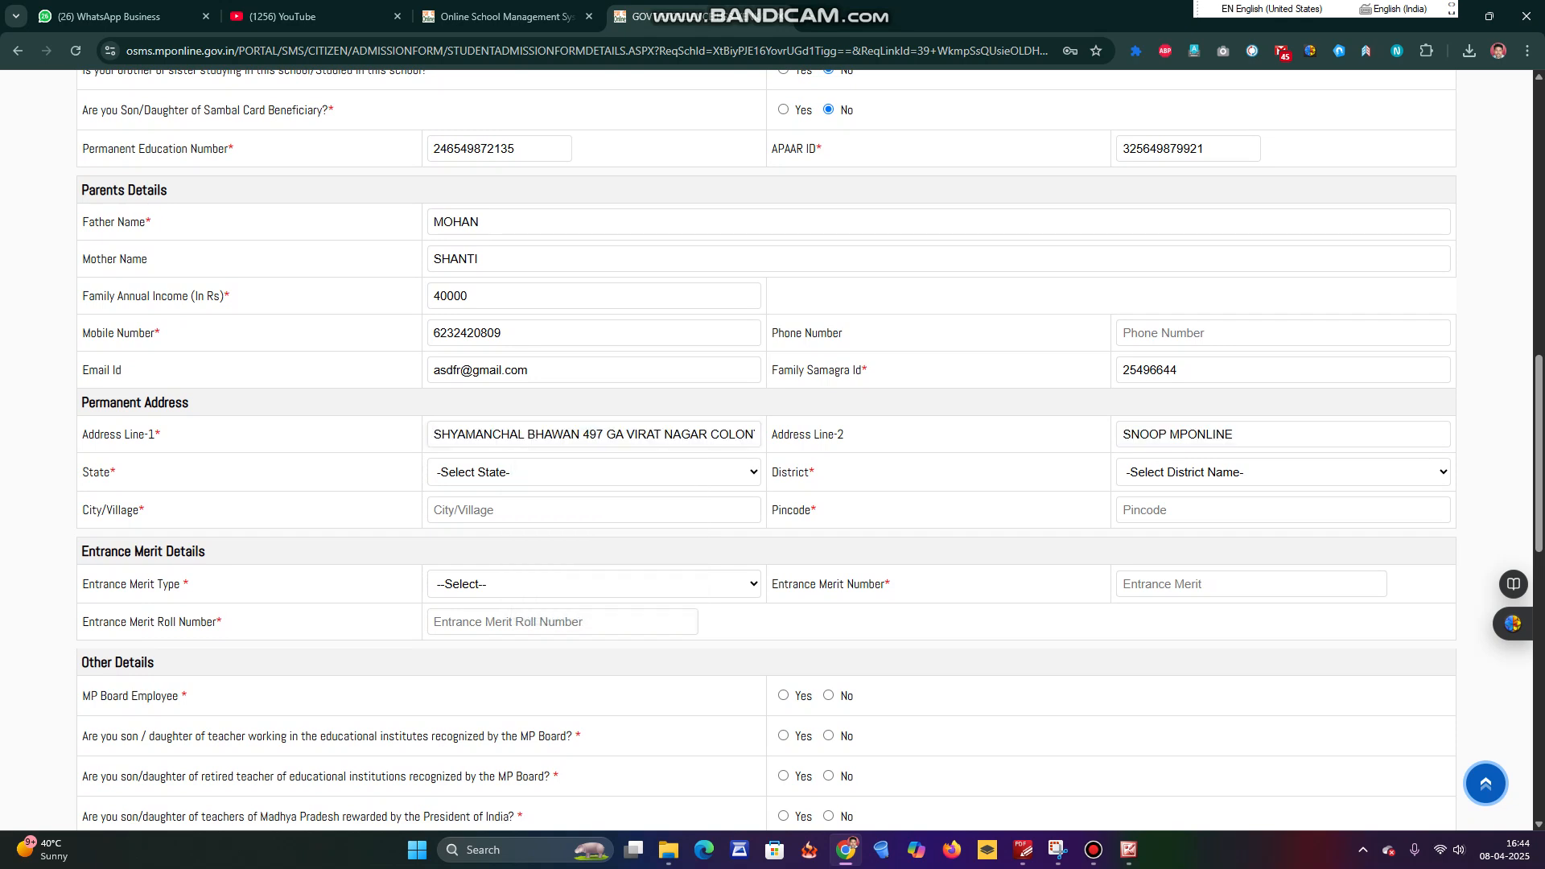
left_click(594, 472)
key("m")
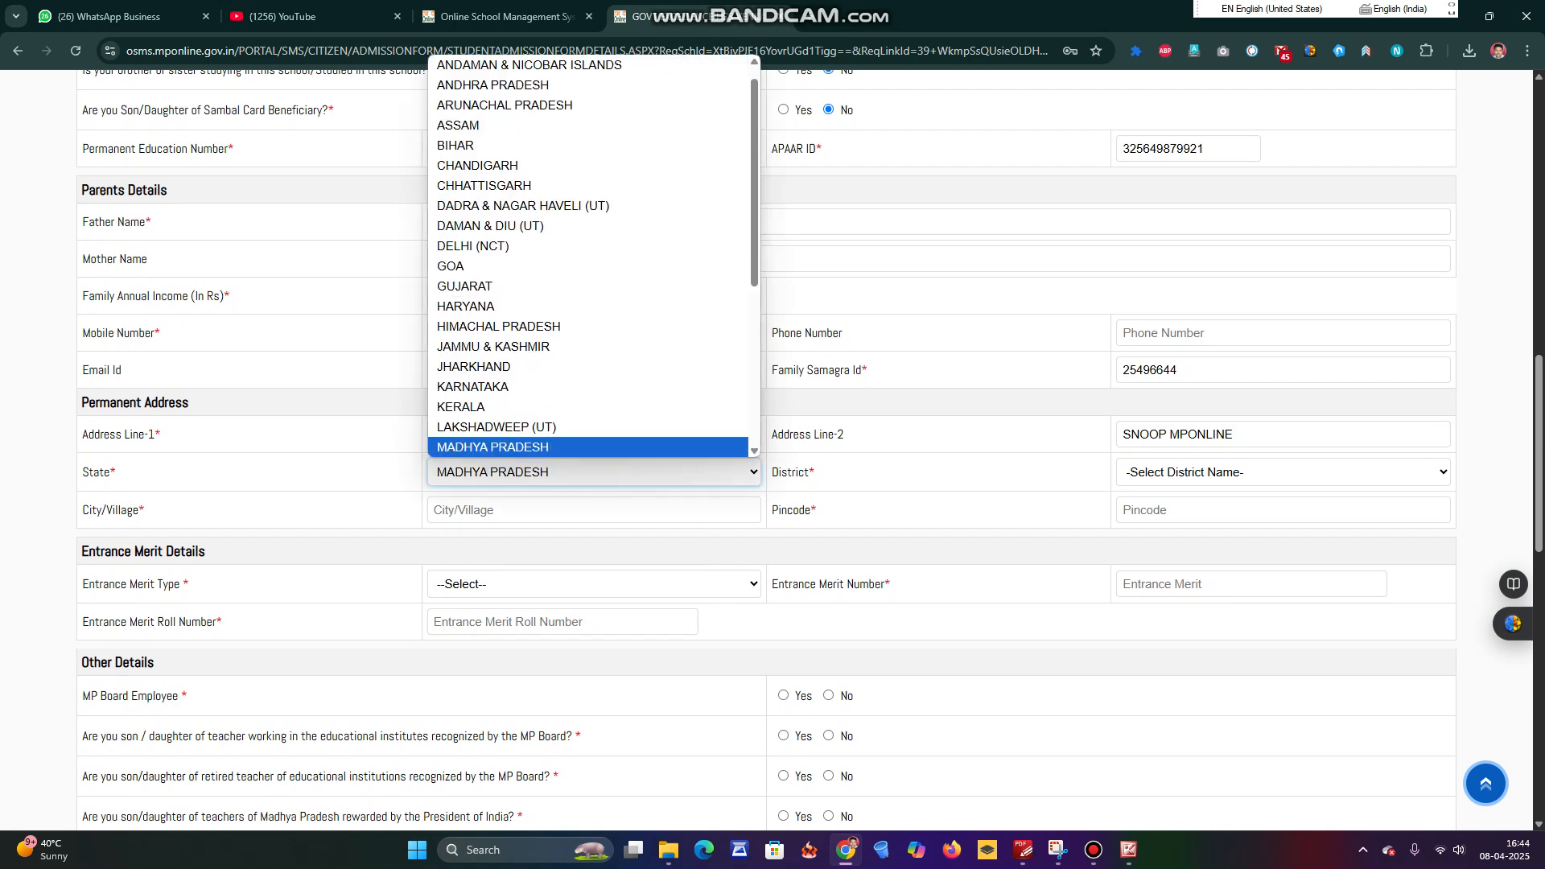
key("Return")
Set district SATNA, then autofill city SATNA and pincode 485001 from the saved suggestion.
scroll(766, 451, "down", 4)
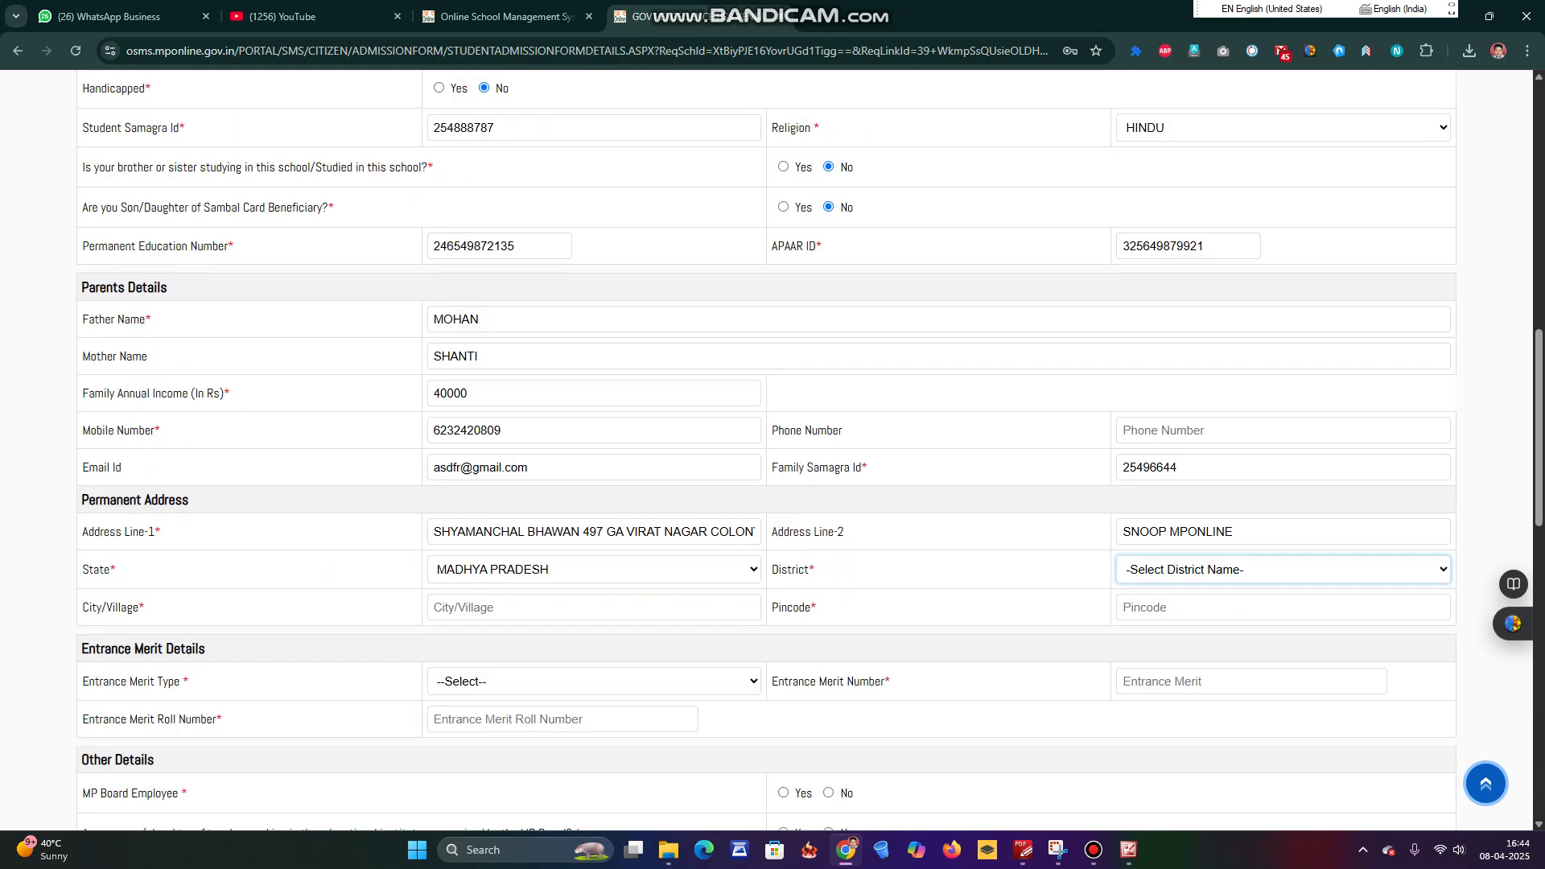
key("alt+Down")
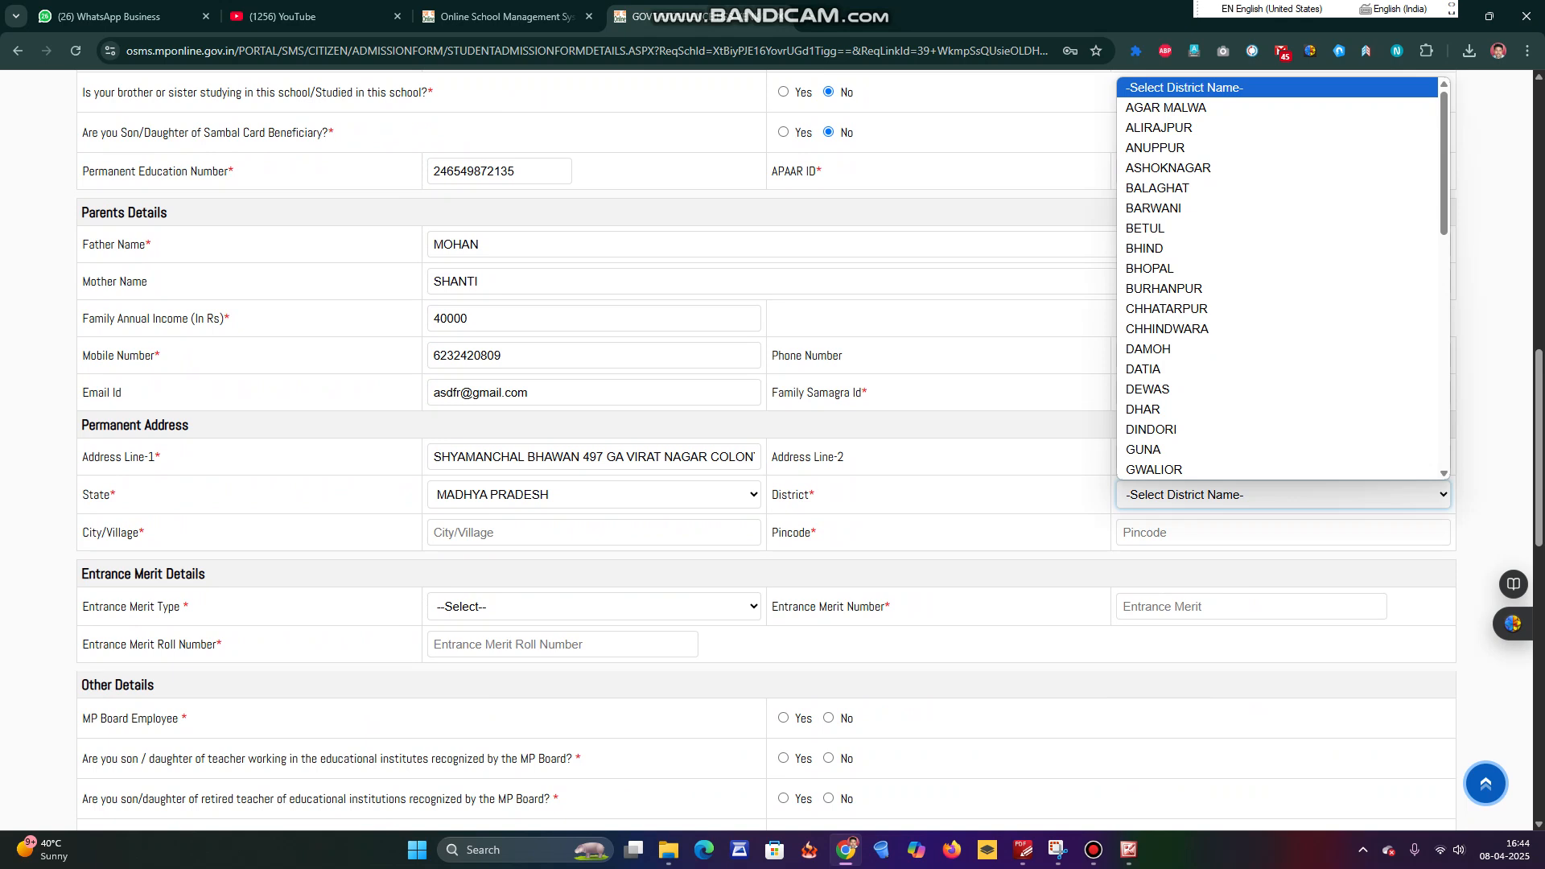
type("satna")
key("Return")
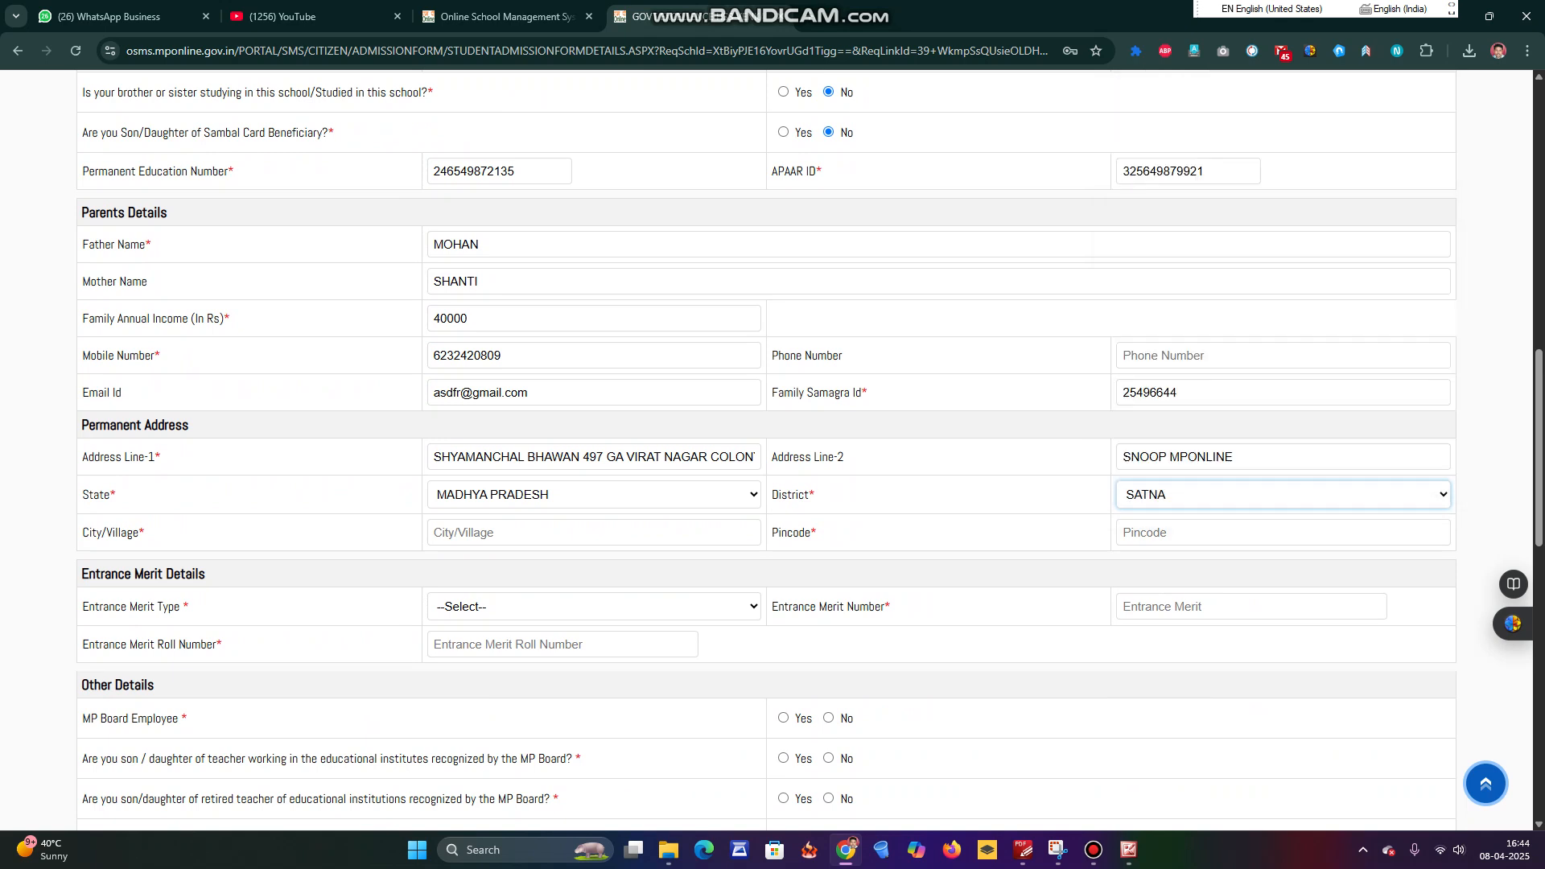
key("Down")
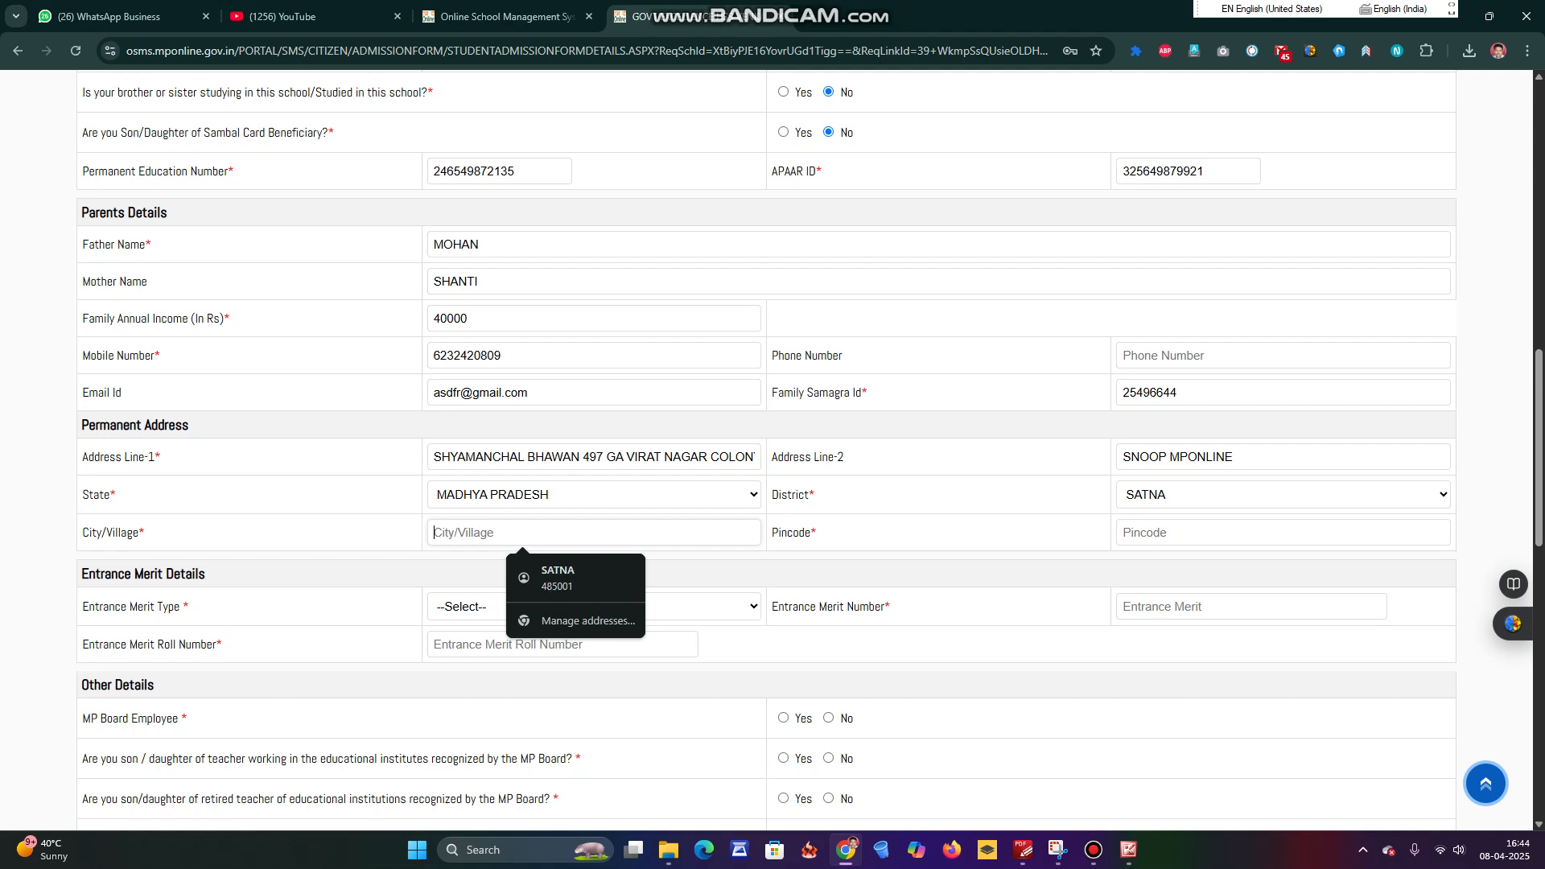
key("Down")
key("Return")
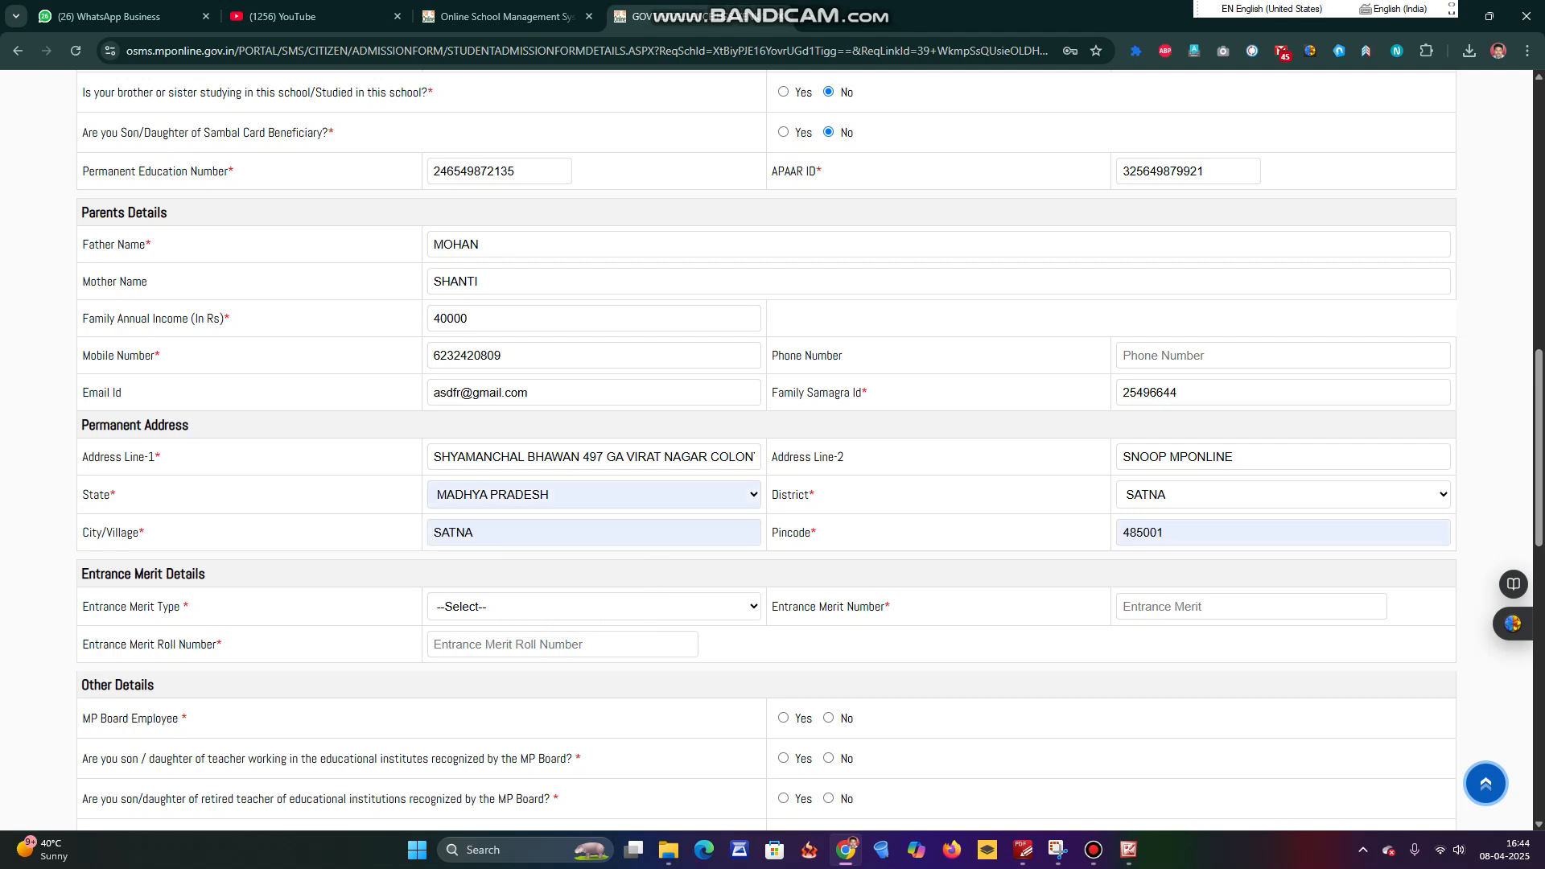
Set the Entrance Merit Type to Main.
scroll(809, 450, "down", 2)
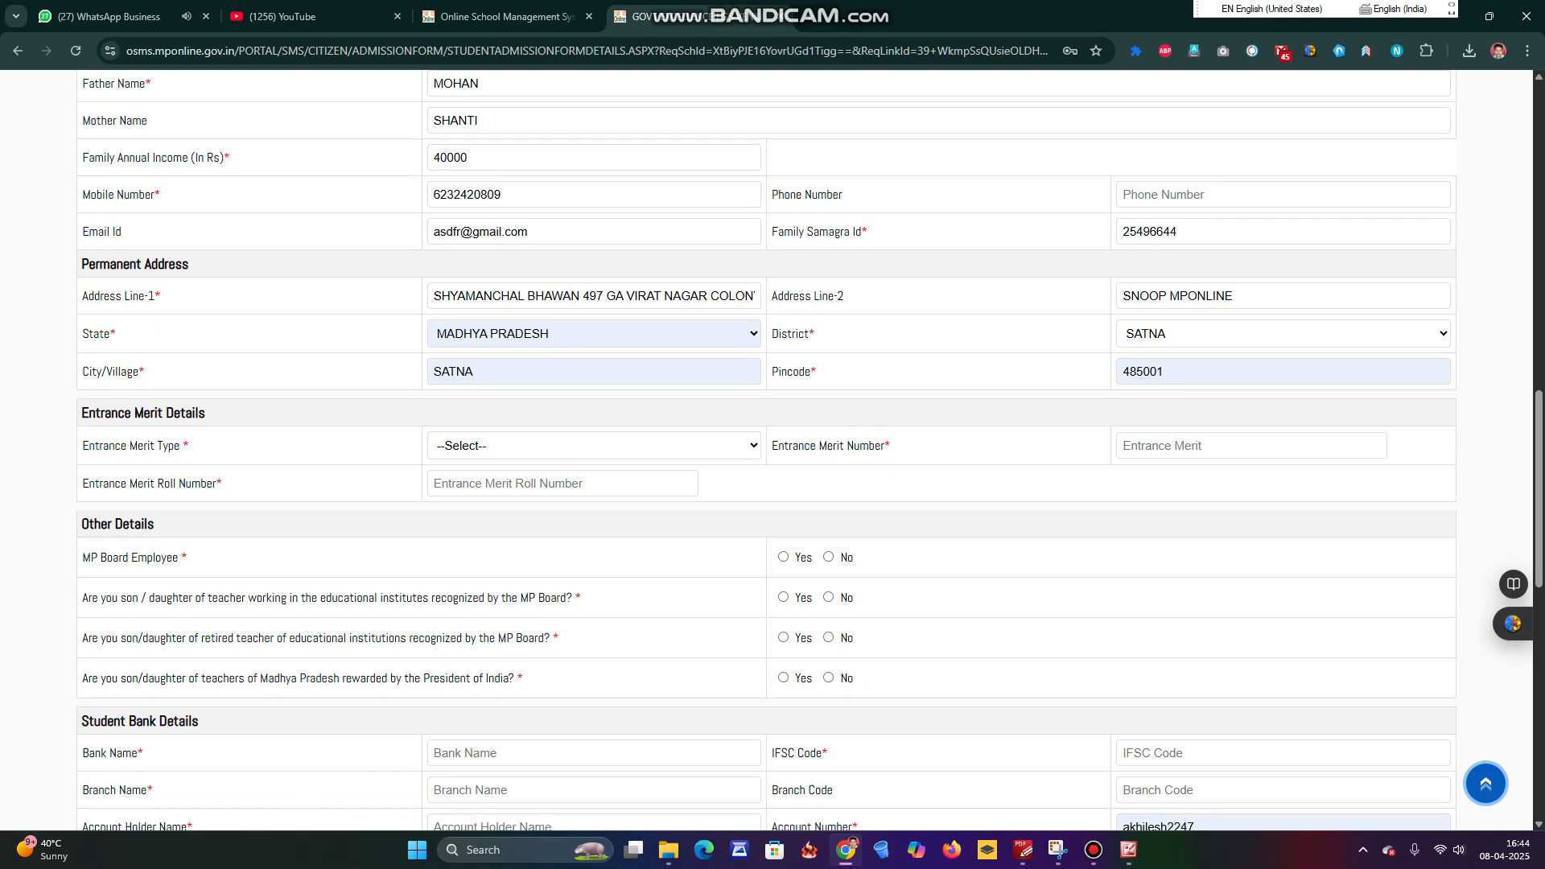
left_click(594, 445)
key("Down")
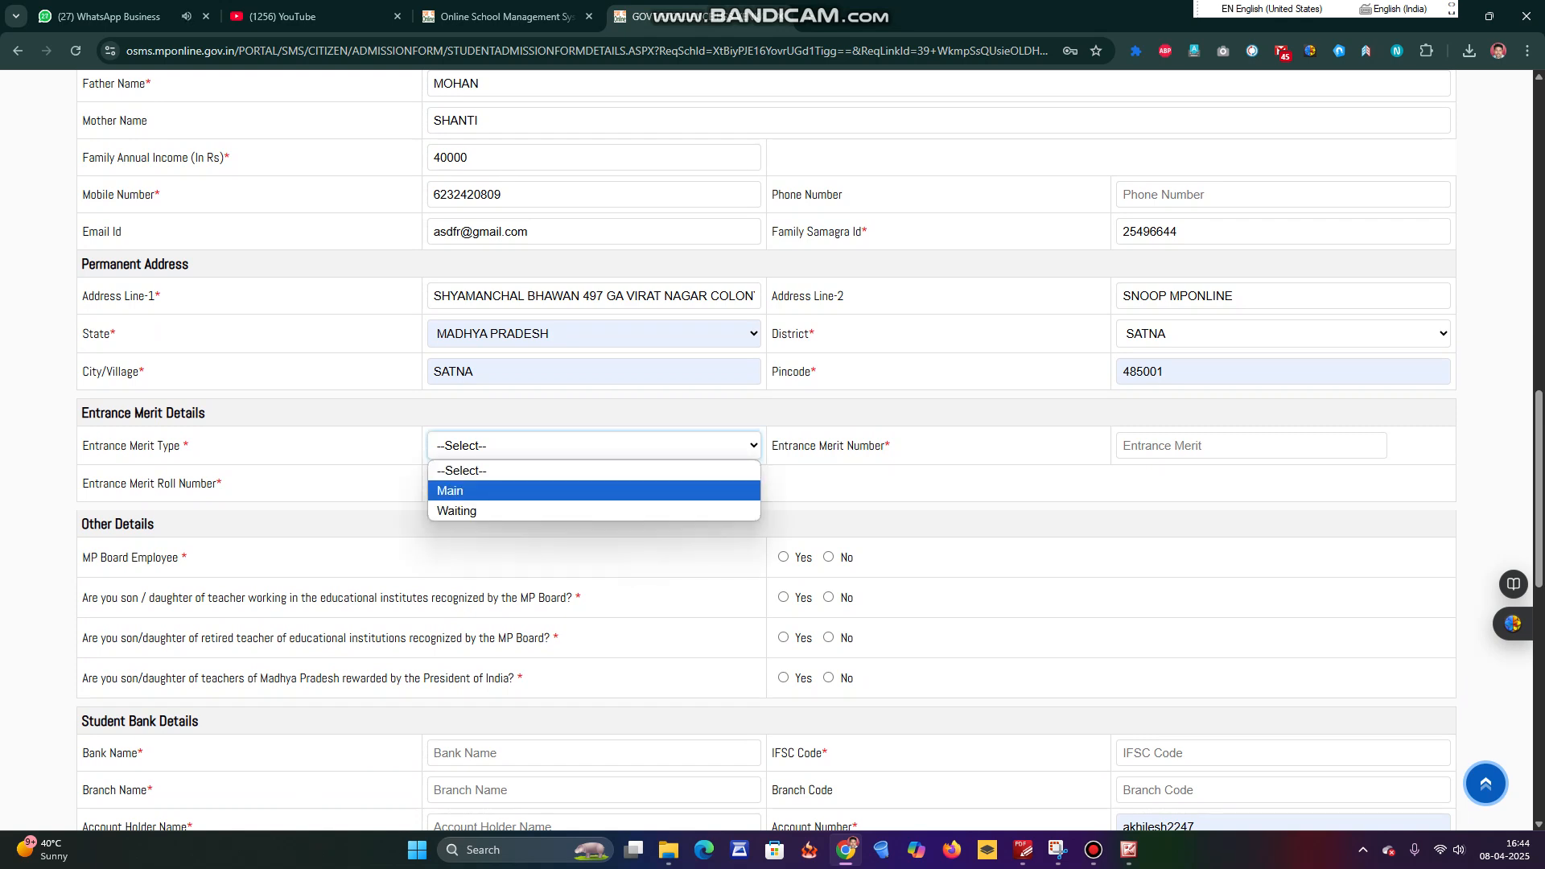
key("Down")
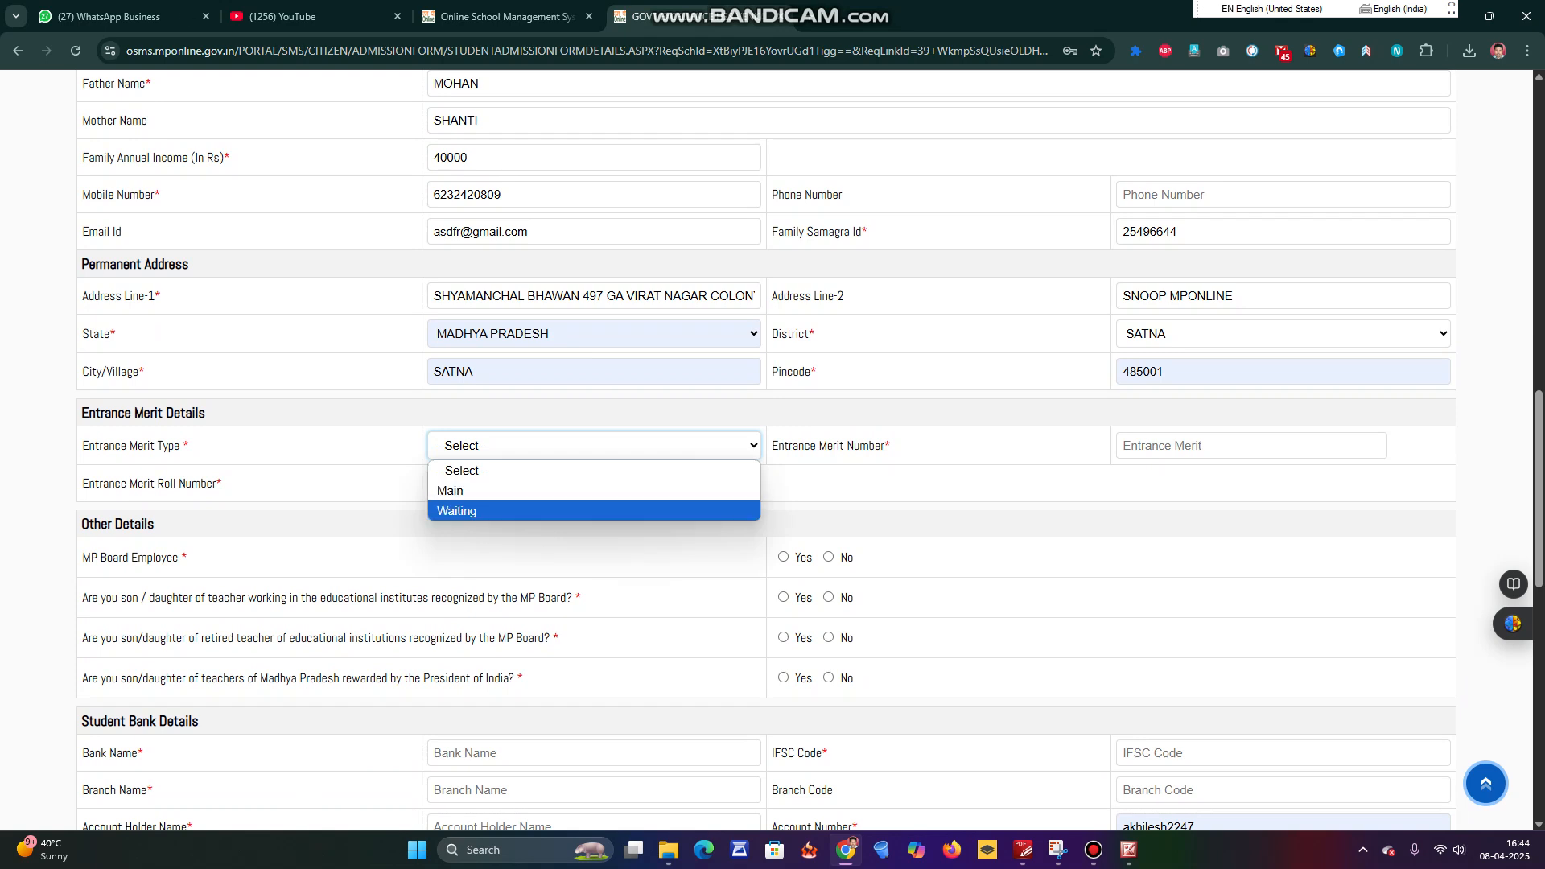
key("Up")
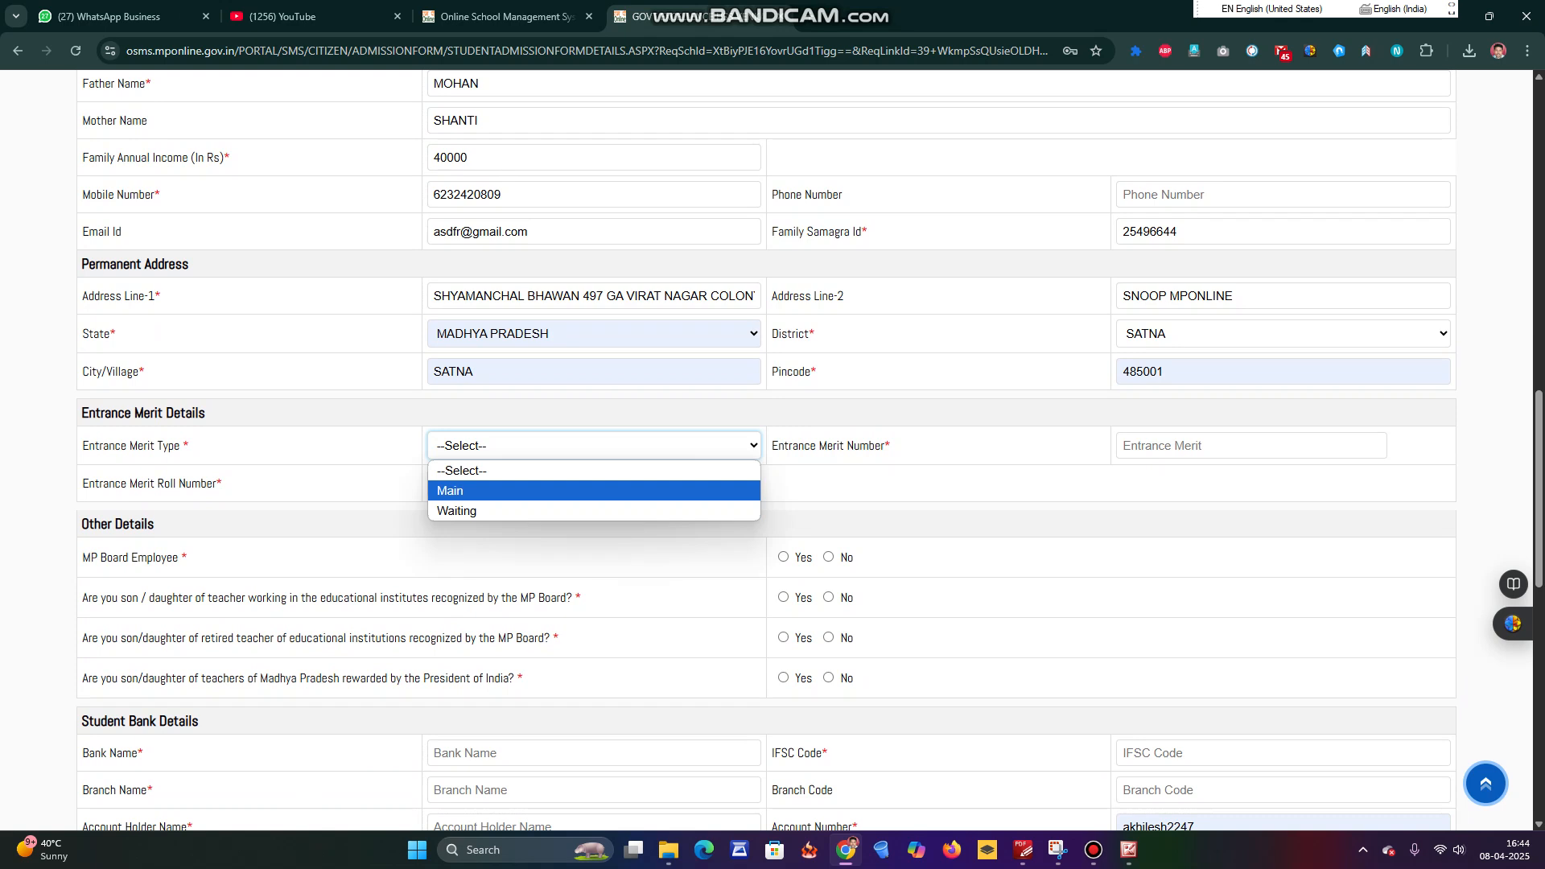
key("Return")
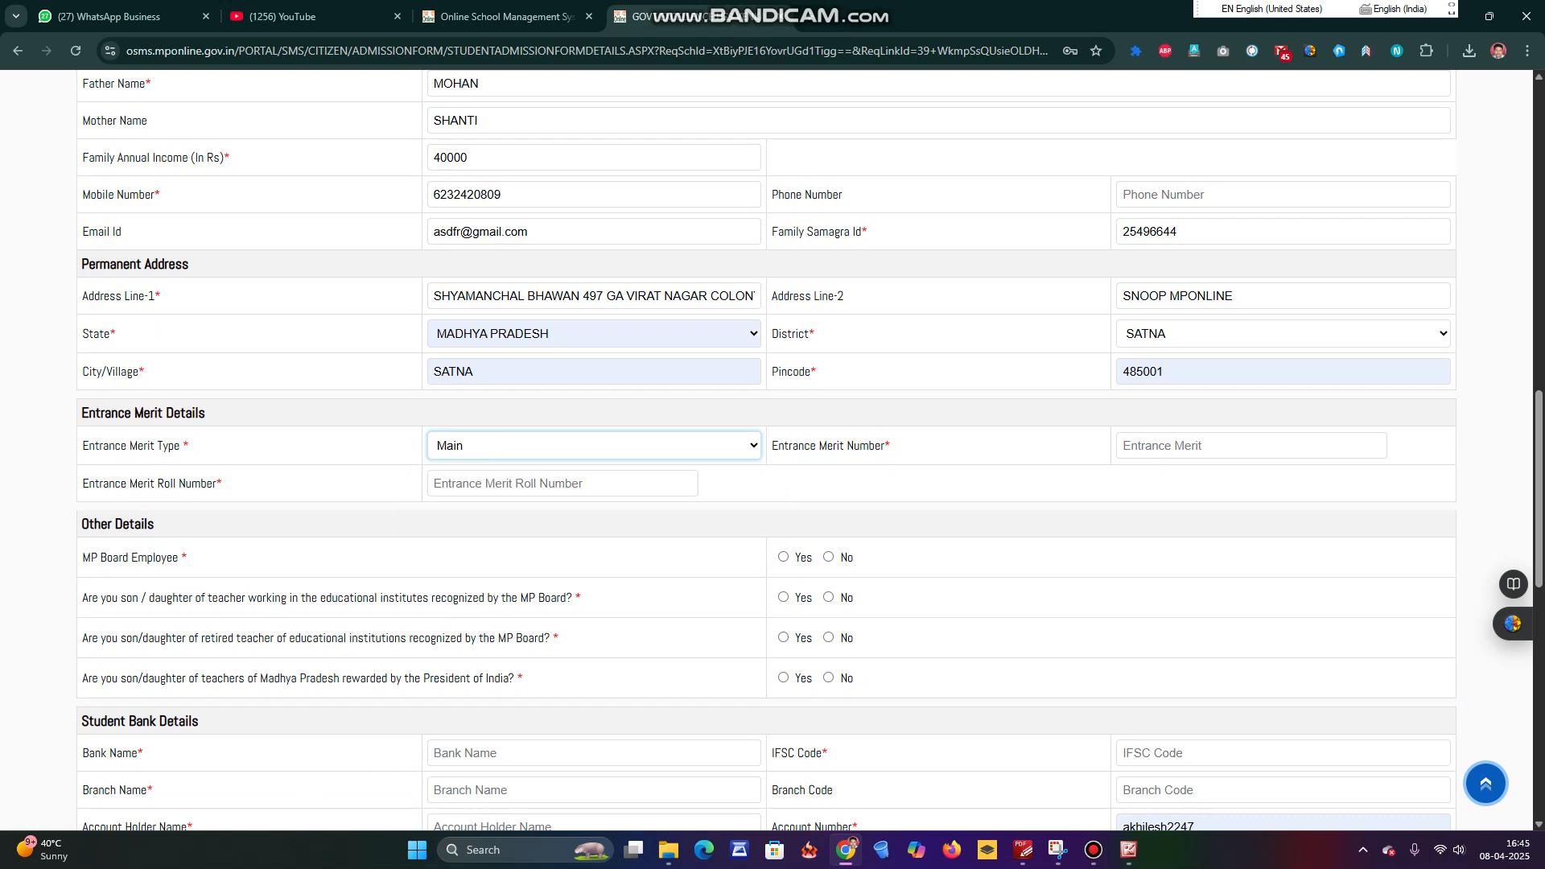
key("Tab")
type("5")
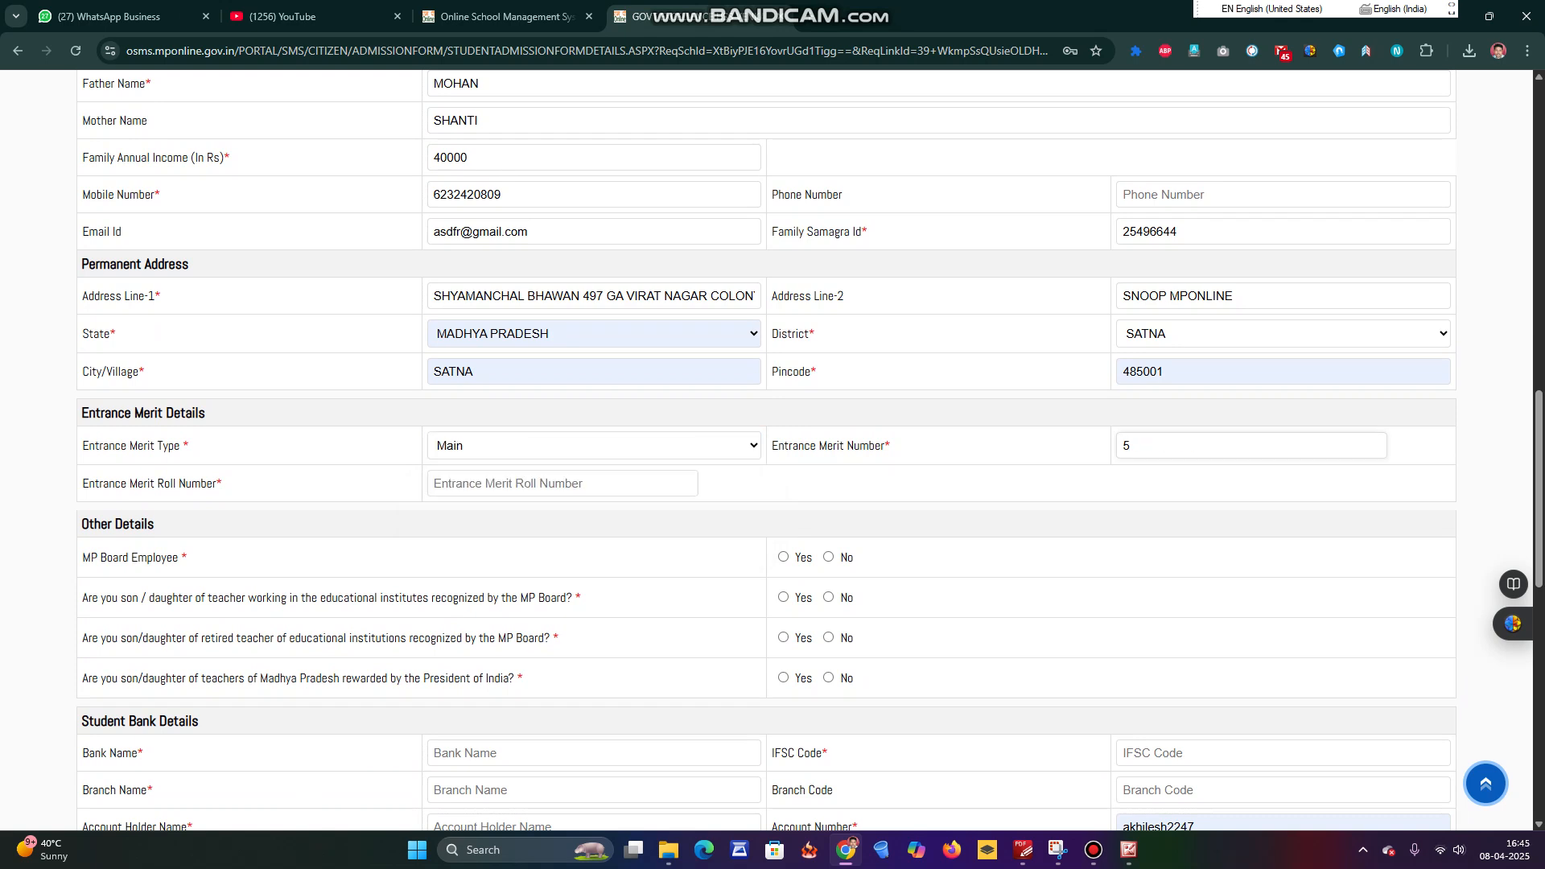
key("Tab")
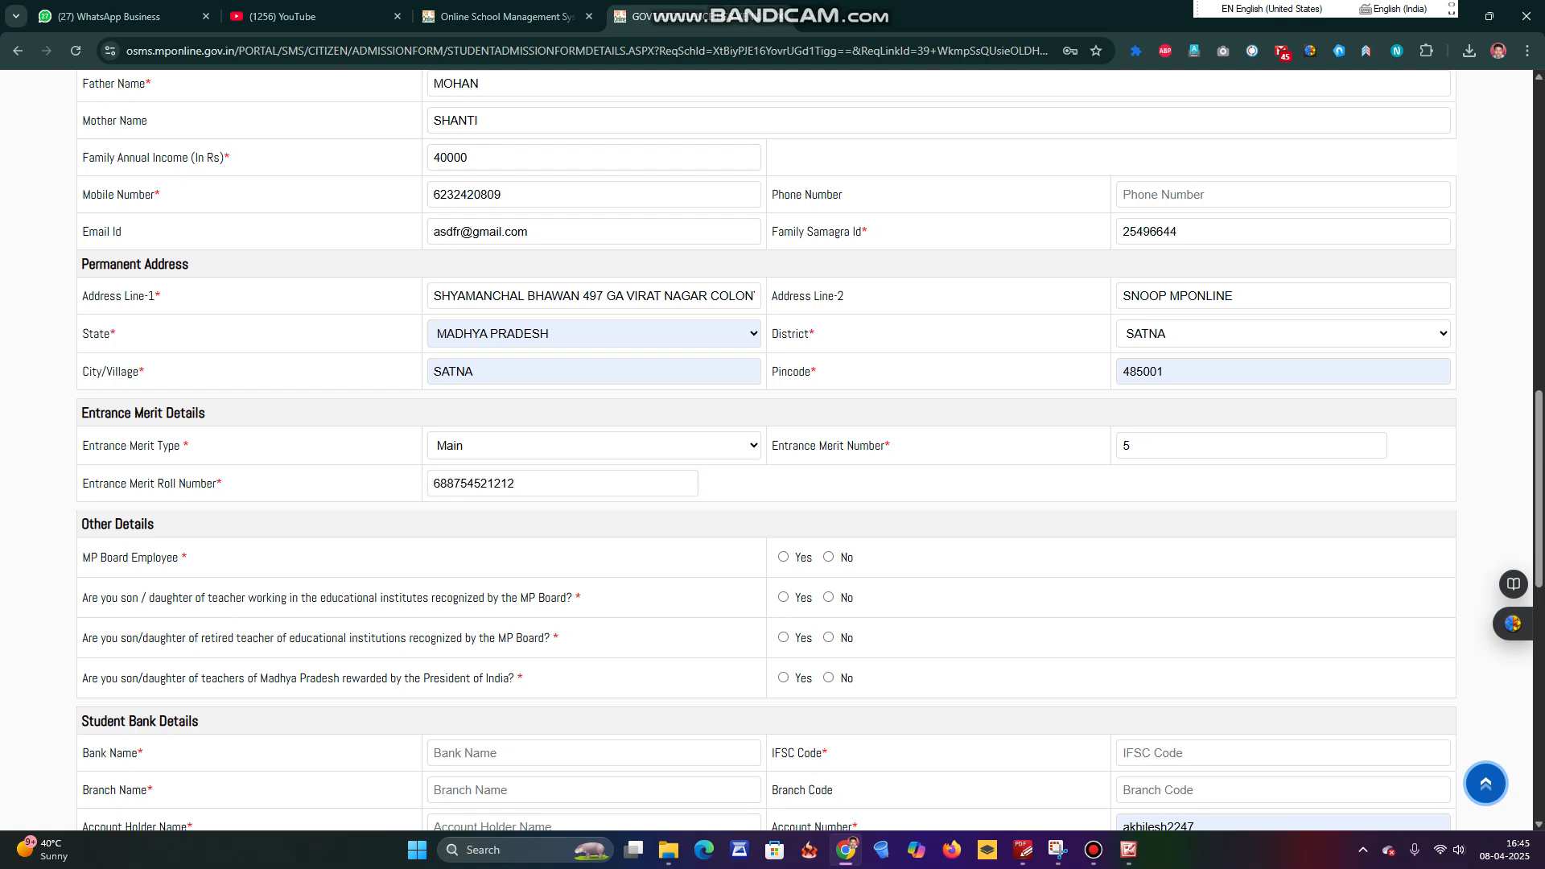
left_click(1093, 850)
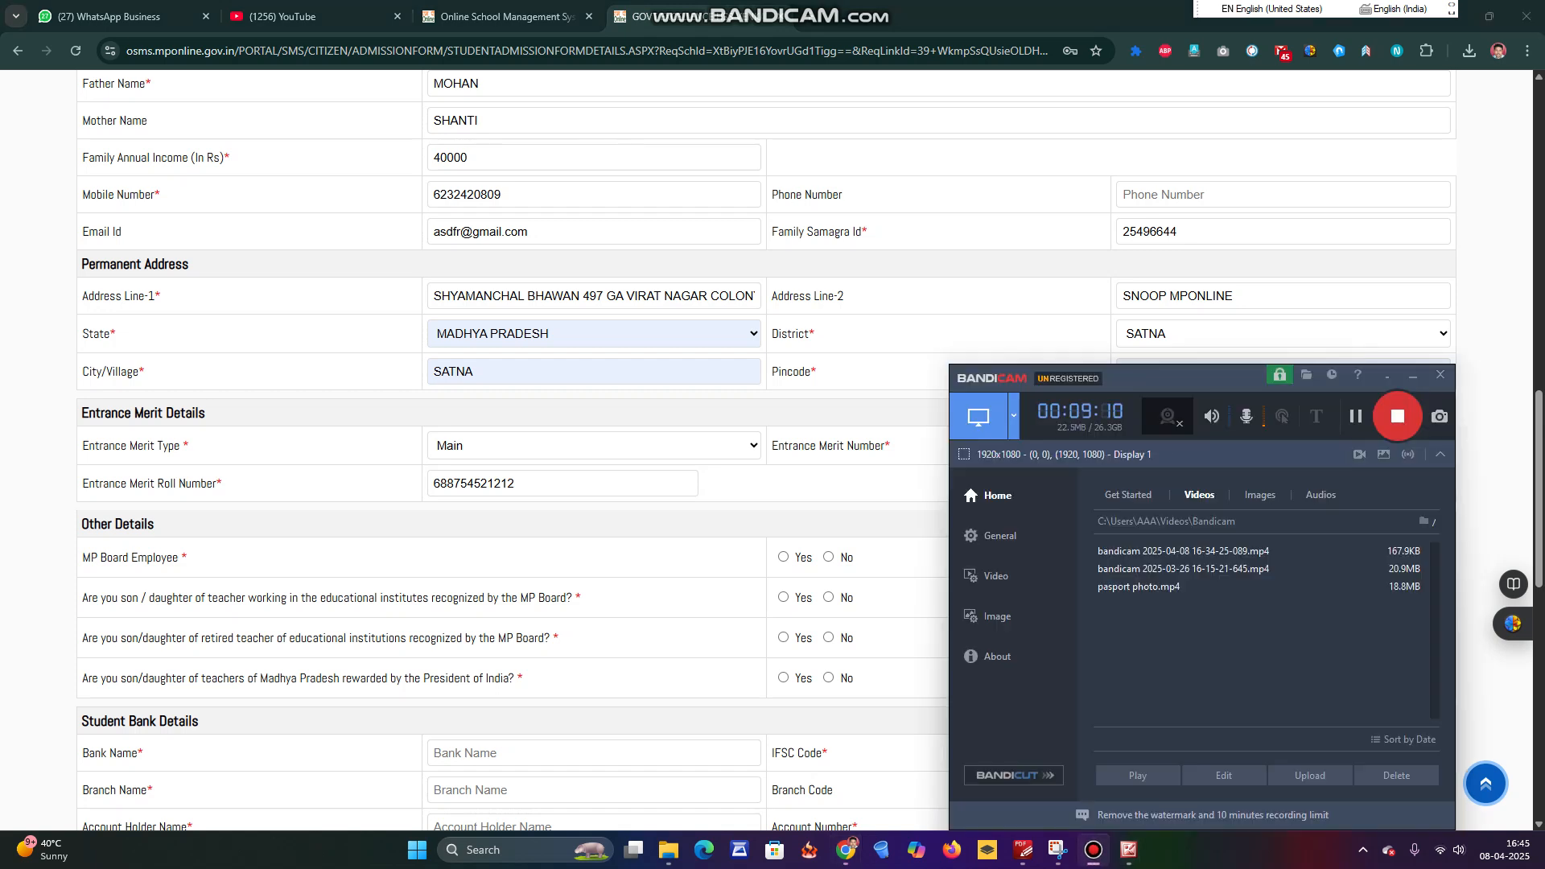
left_click(1355, 416)
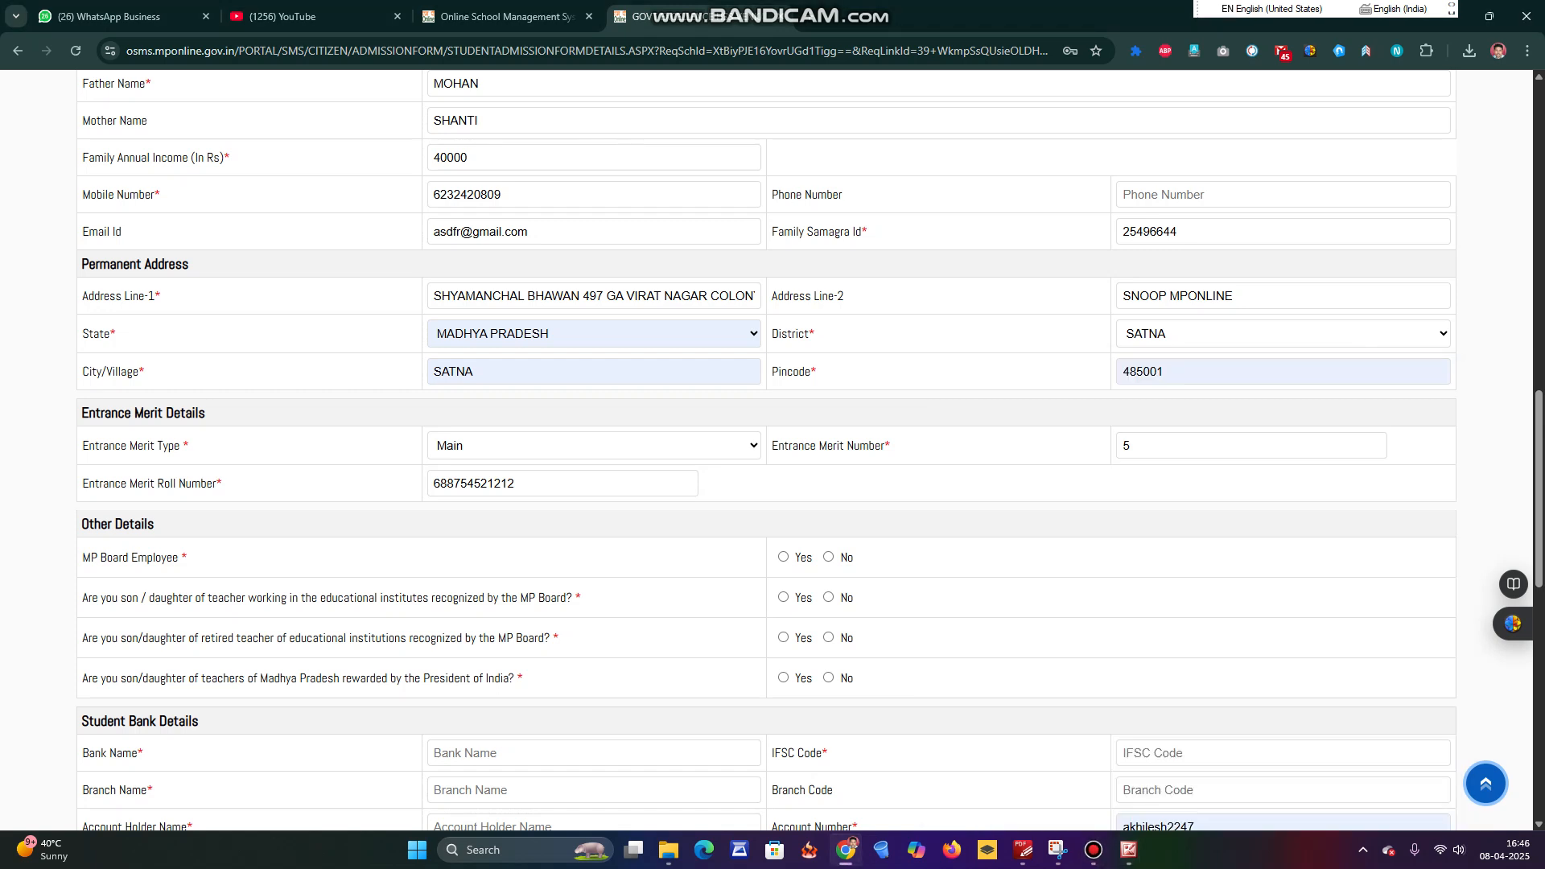
left_click(1093, 850)
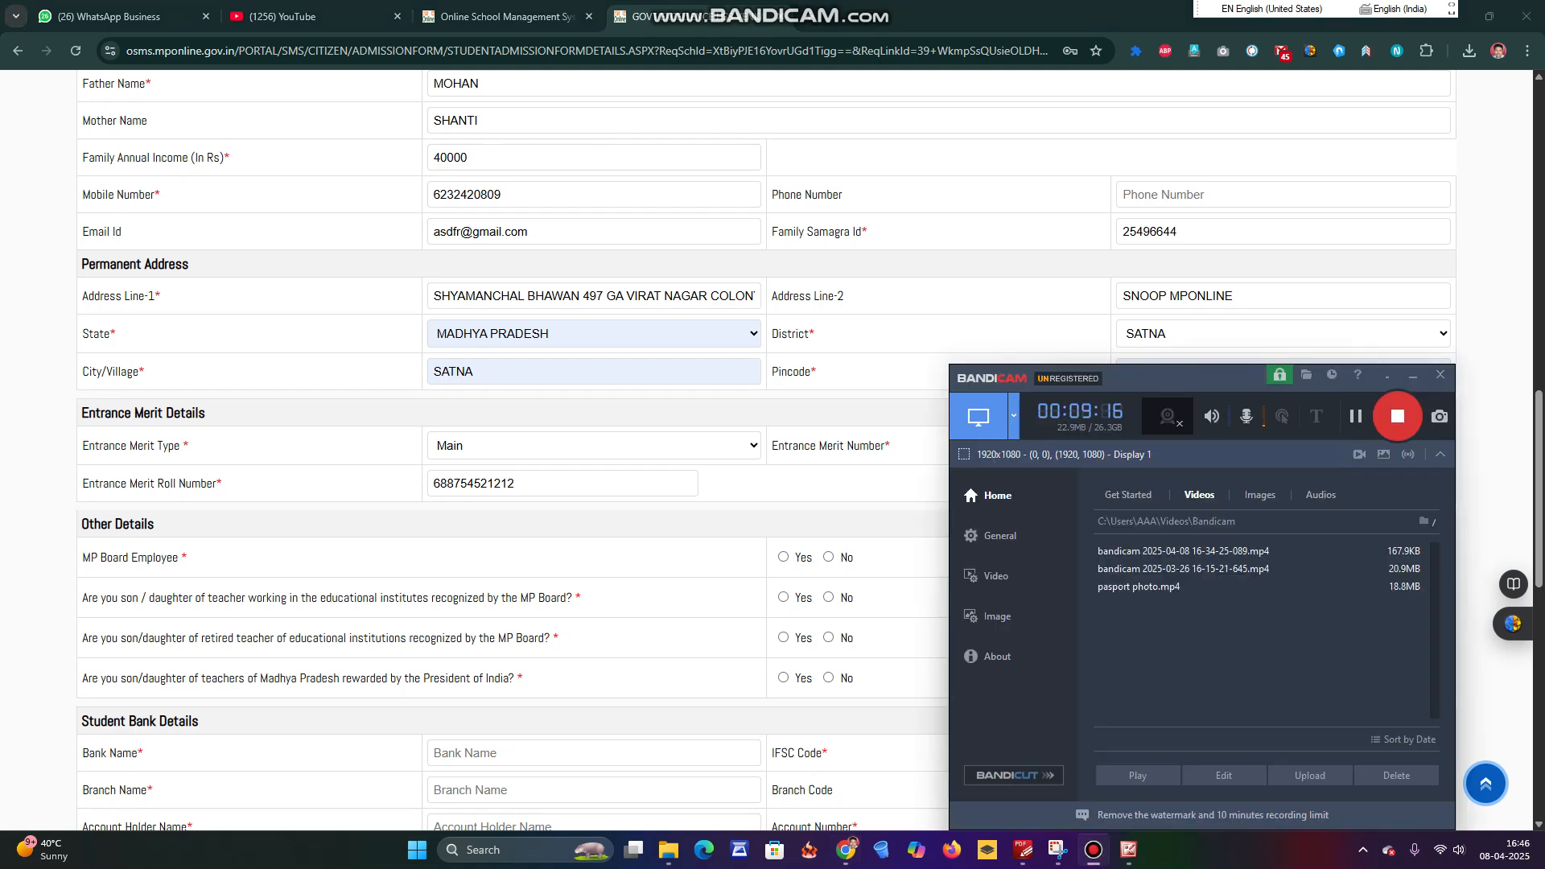
left_click(895, 636)
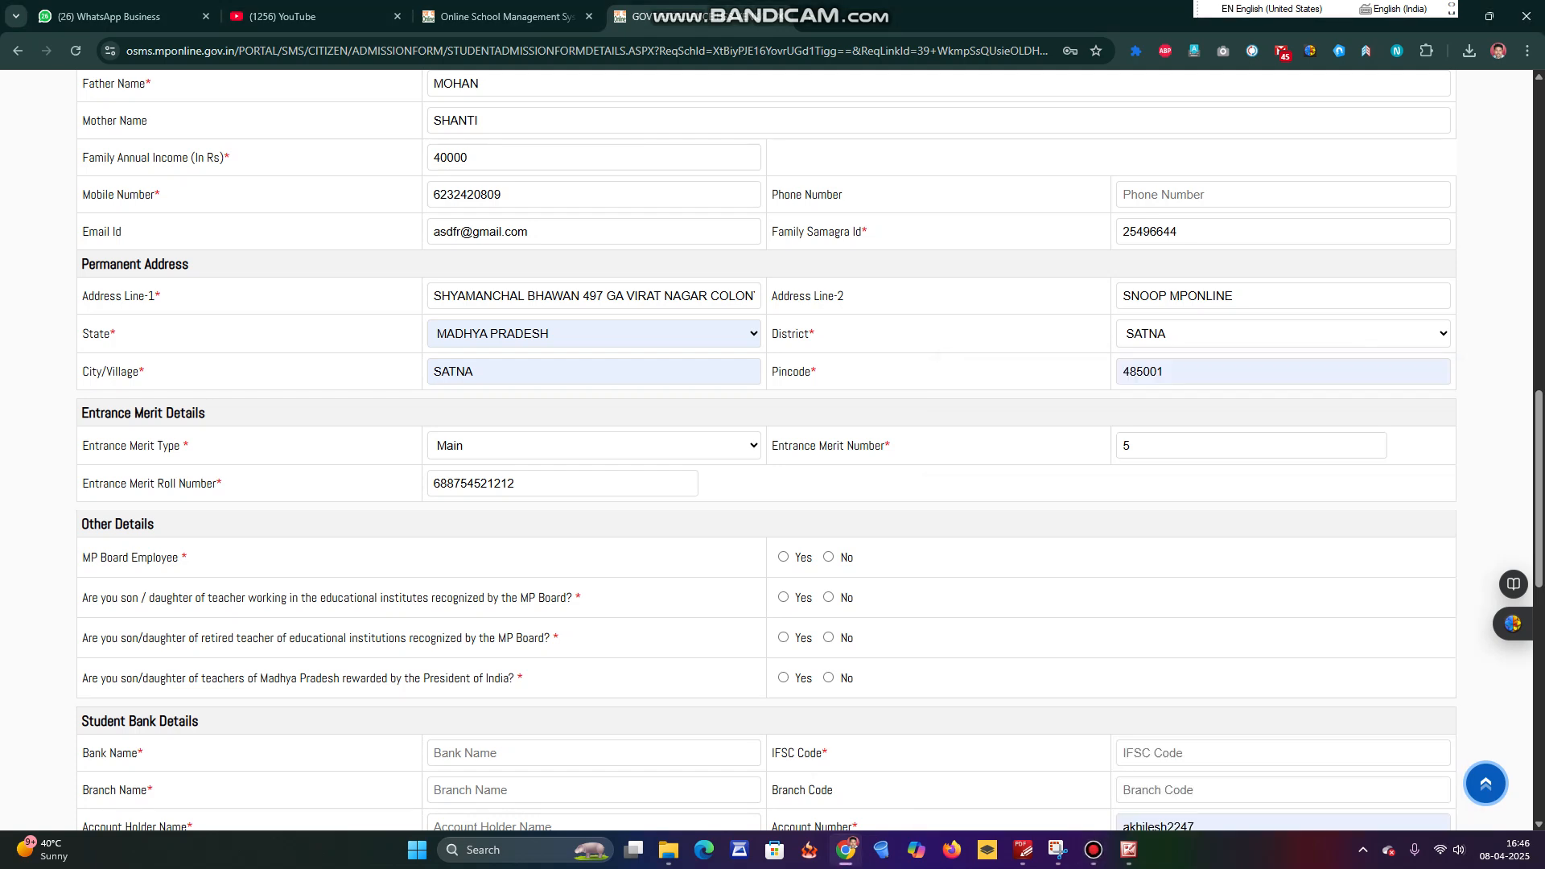
scroll(766, 450, "down", 2)
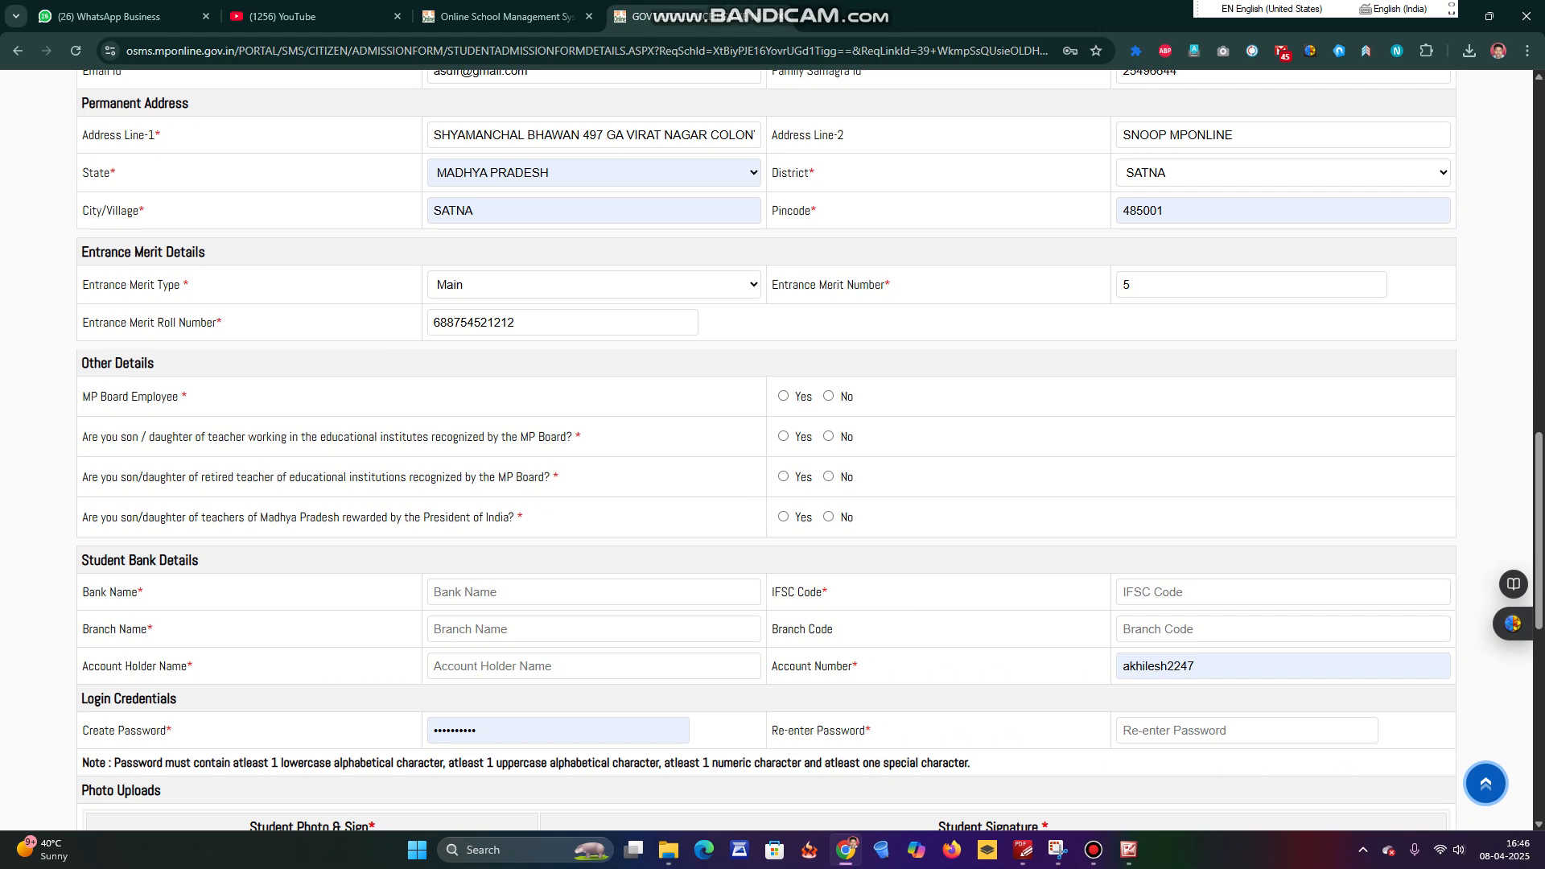
Answer No to all four Other Details questions, dismissing the saved-passwords prompt.
left_click(828, 395)
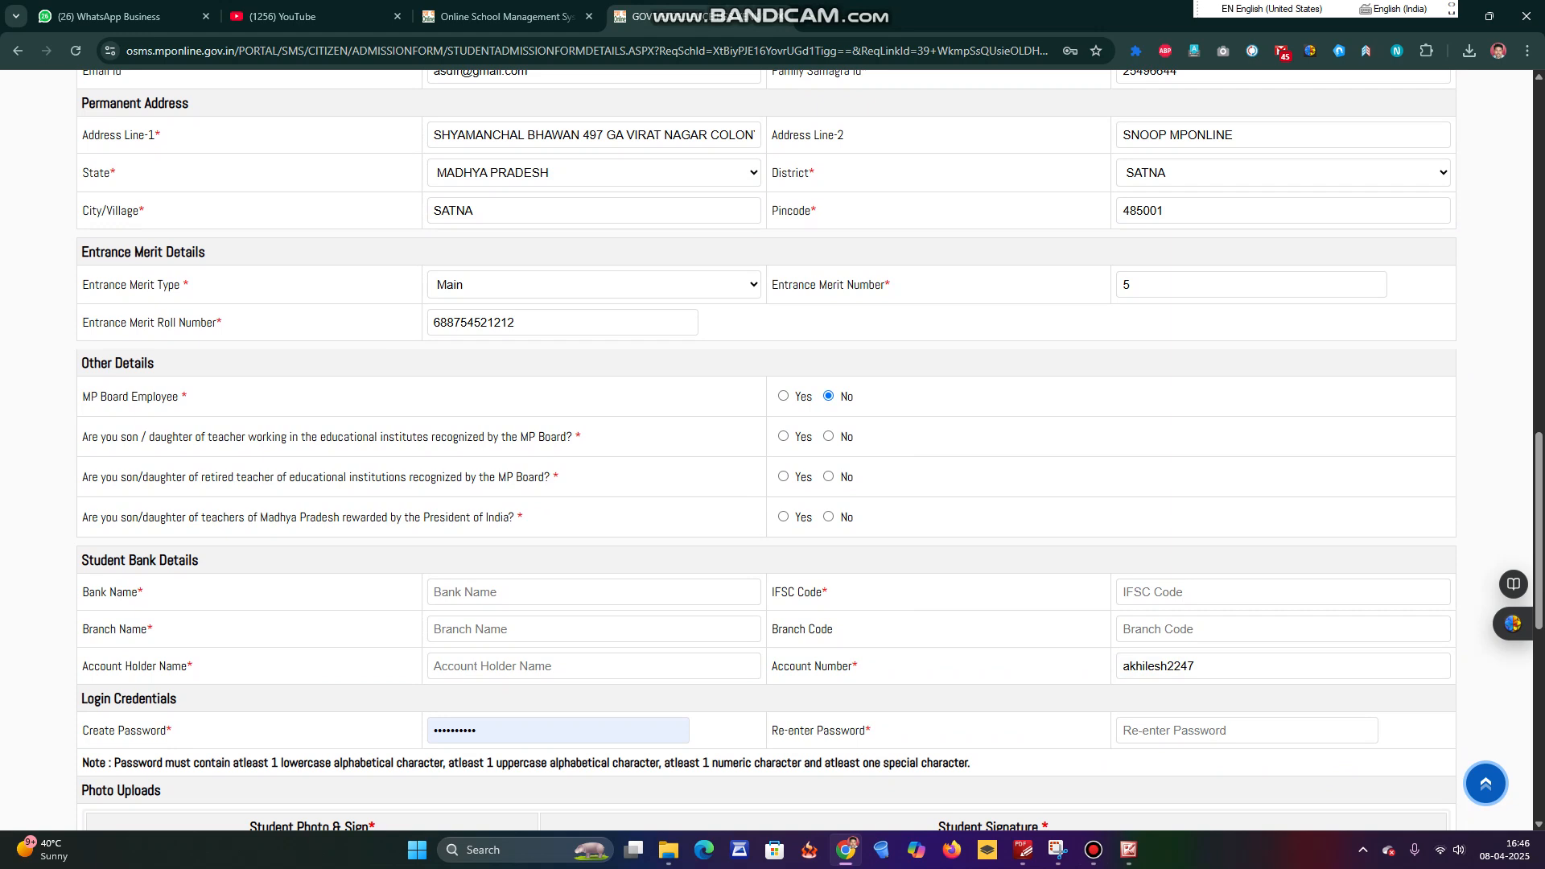
left_click(829, 436)
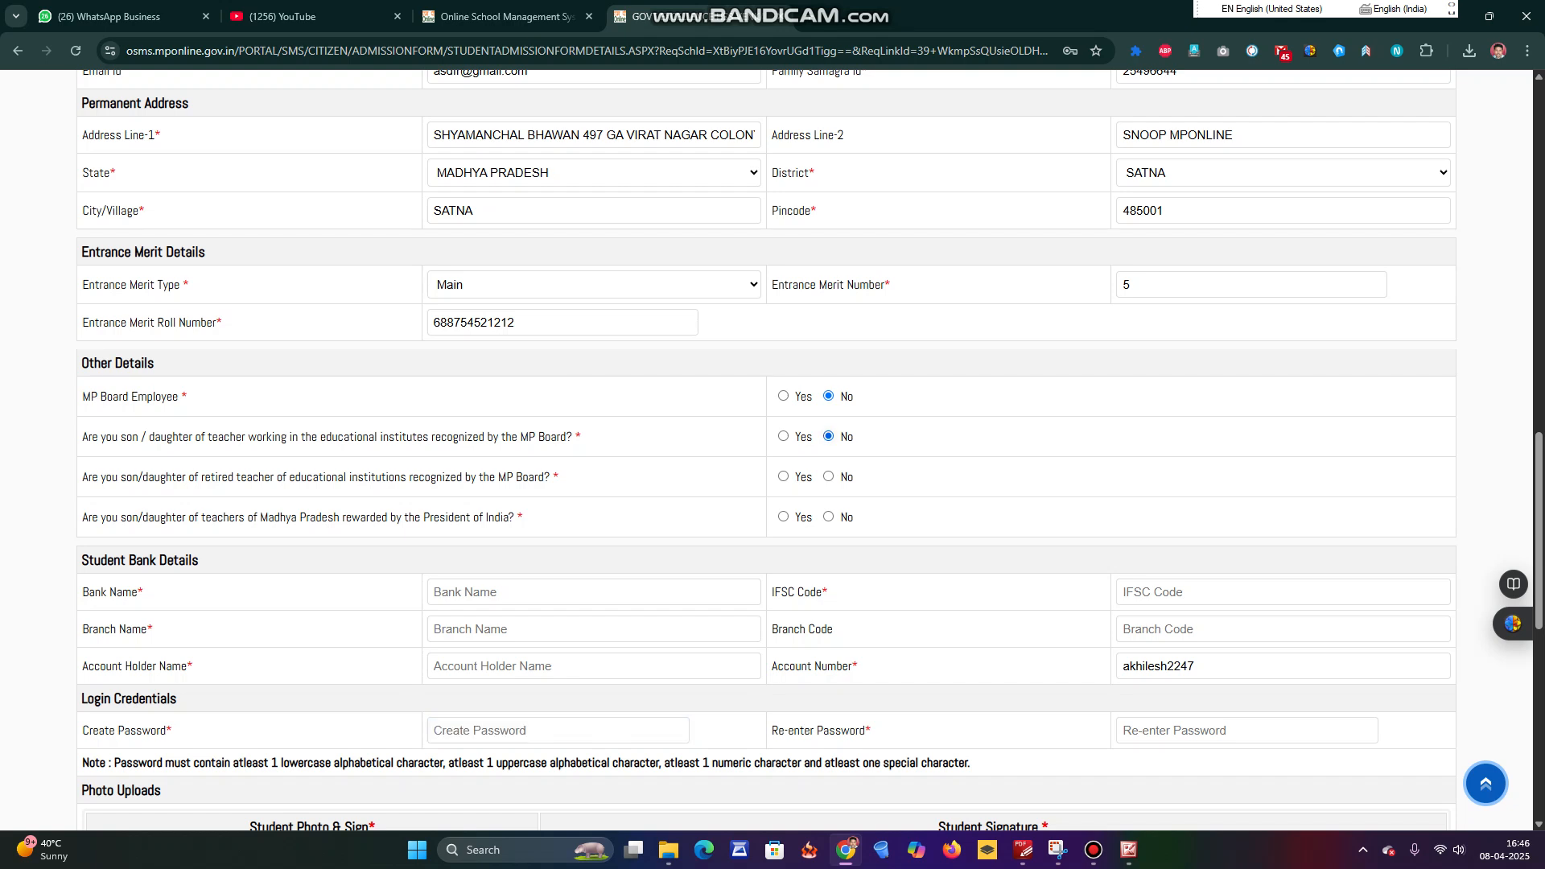
left_click(918, 294)
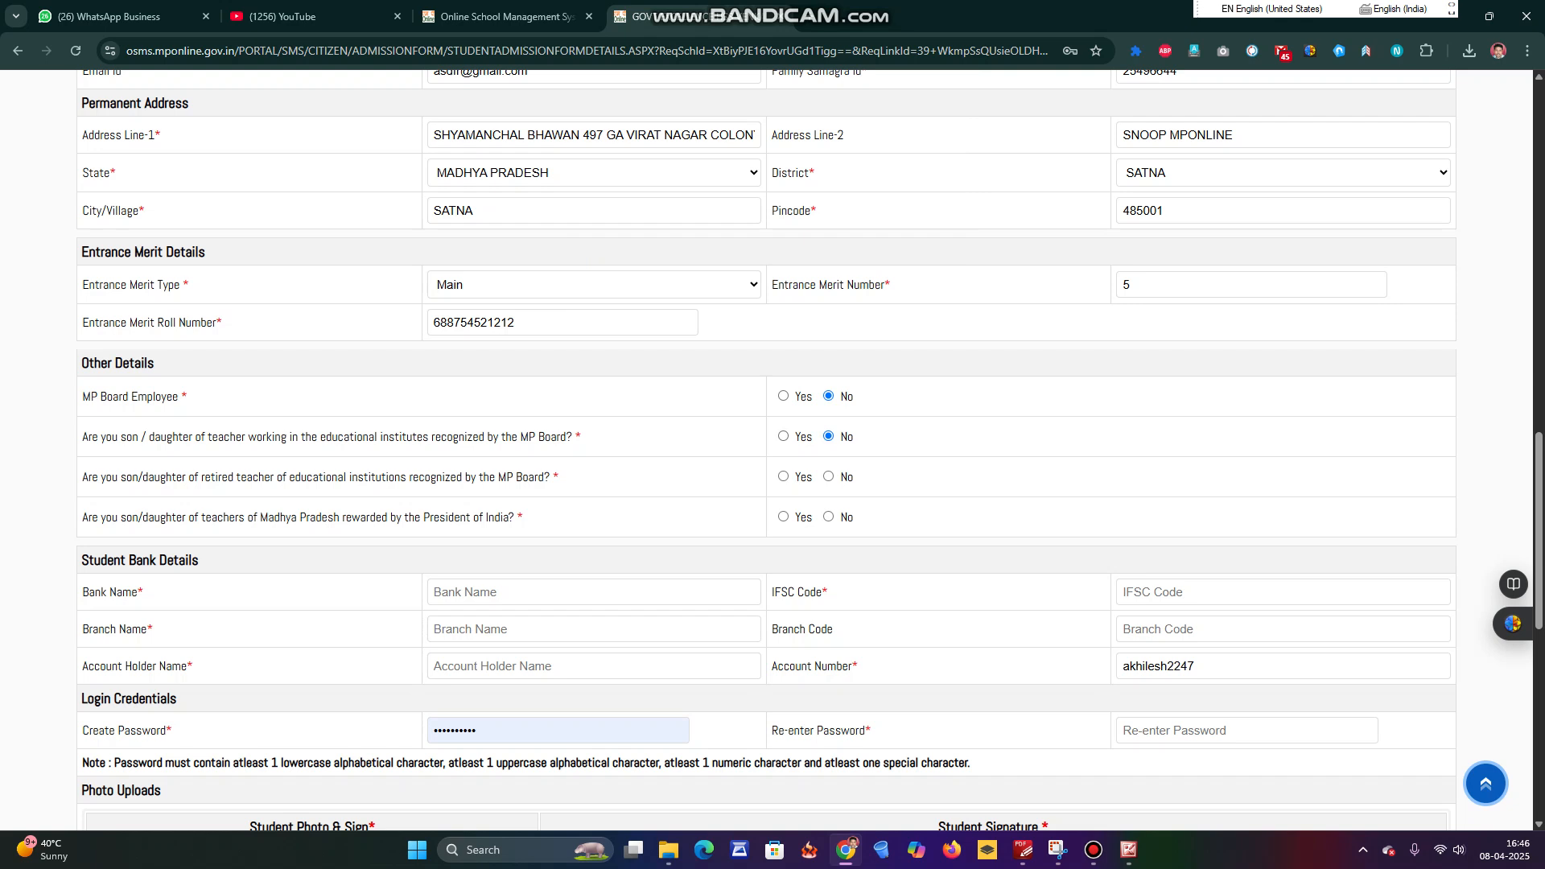
left_click(828, 477)
left_click(829, 517)
scroll(829, 517, "down", 2)
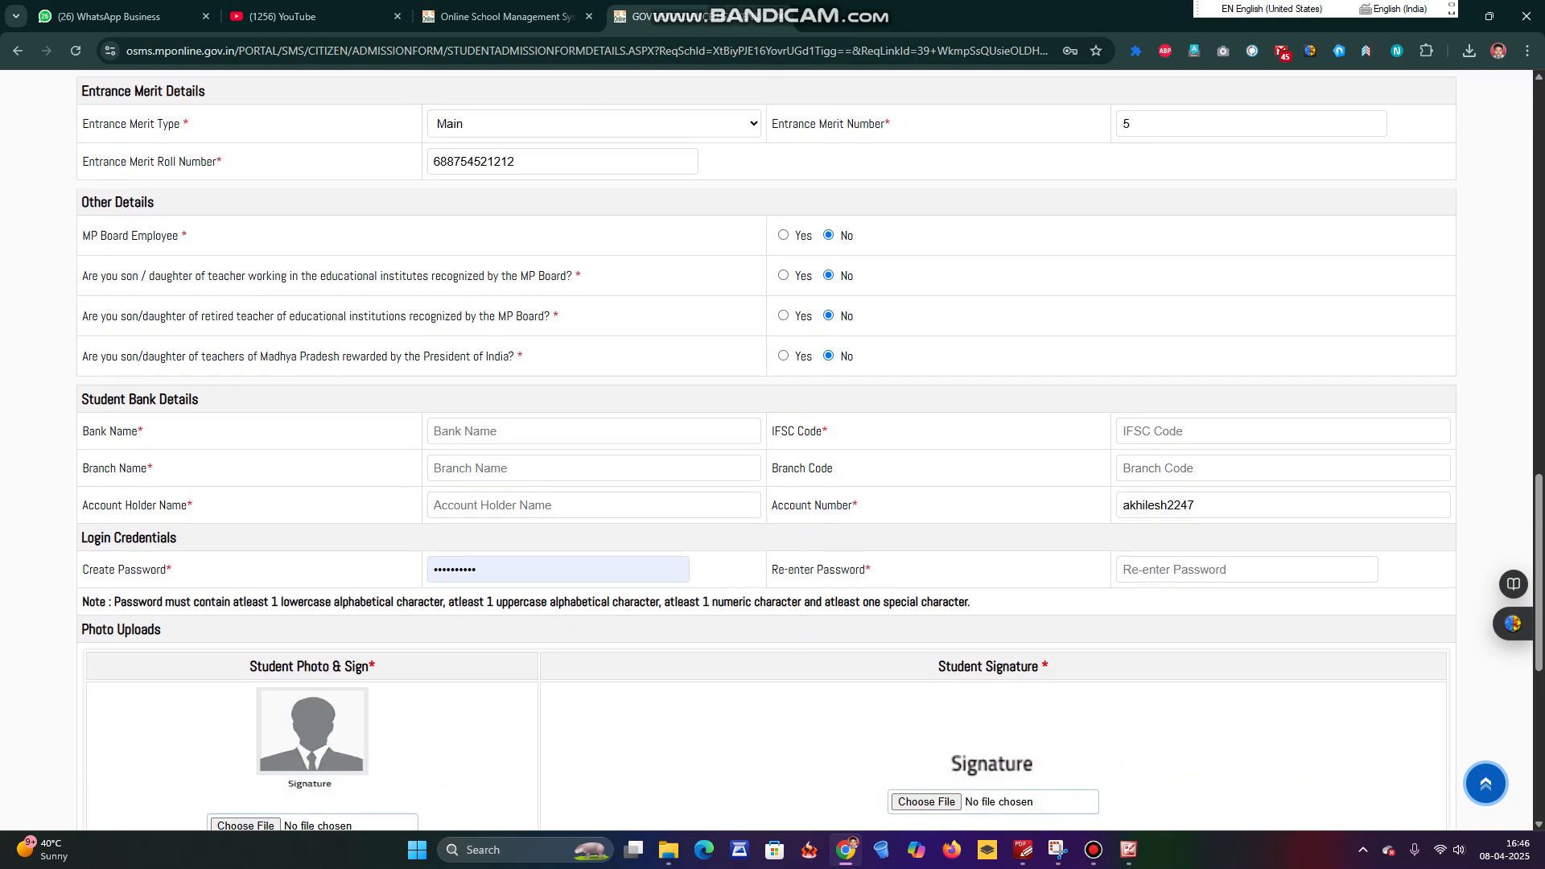
scroll(434, 431, "up", 2)
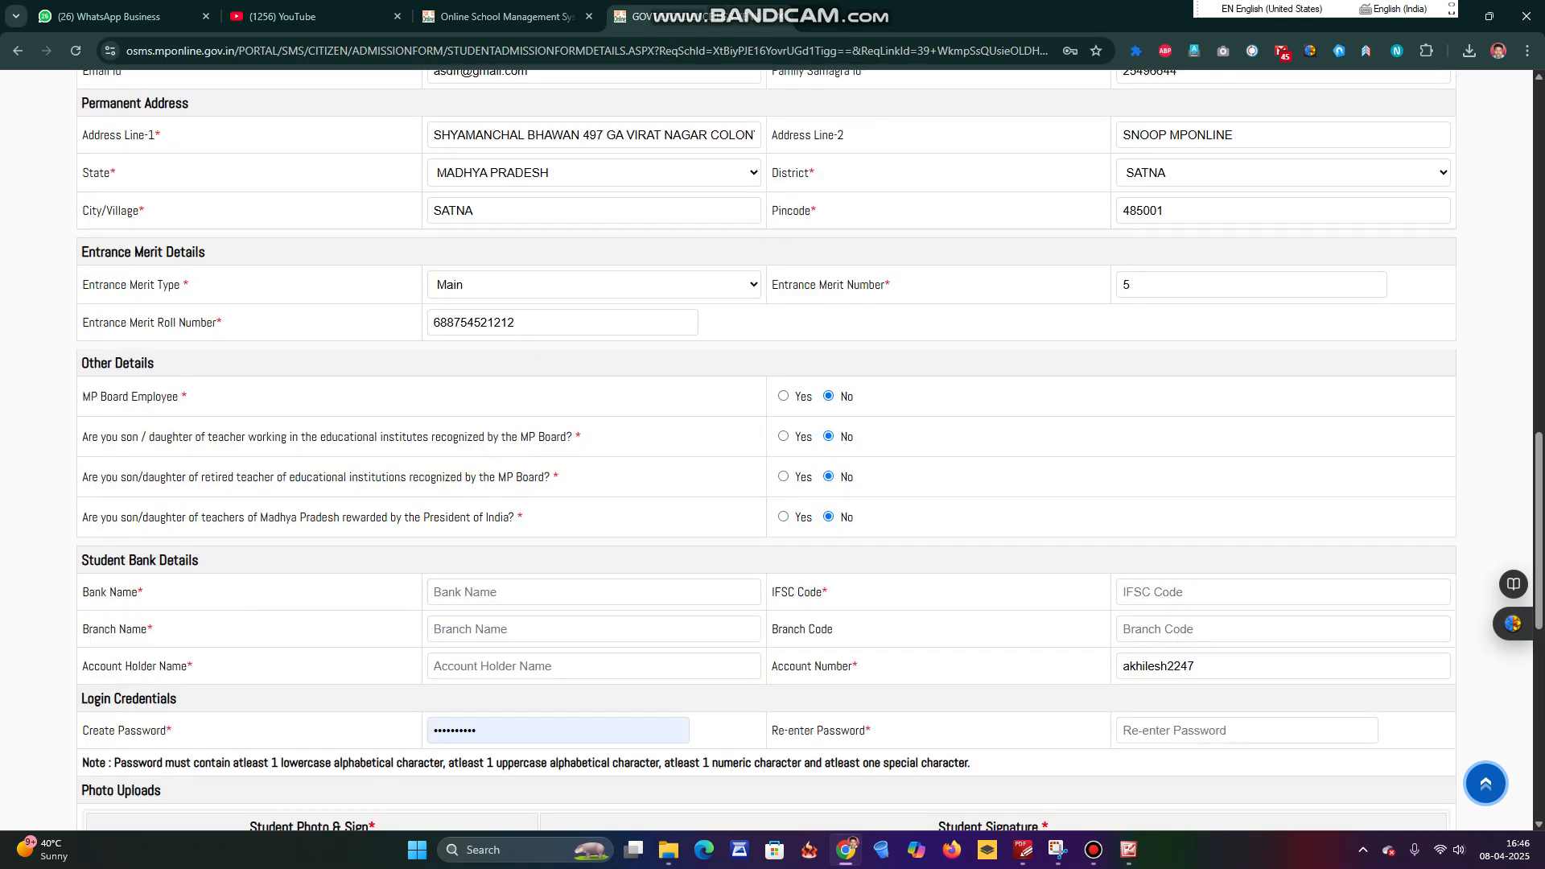
Enter STATE BANK as the bank name.
type("s")
key("BackSpace")
type("STATE BANK")
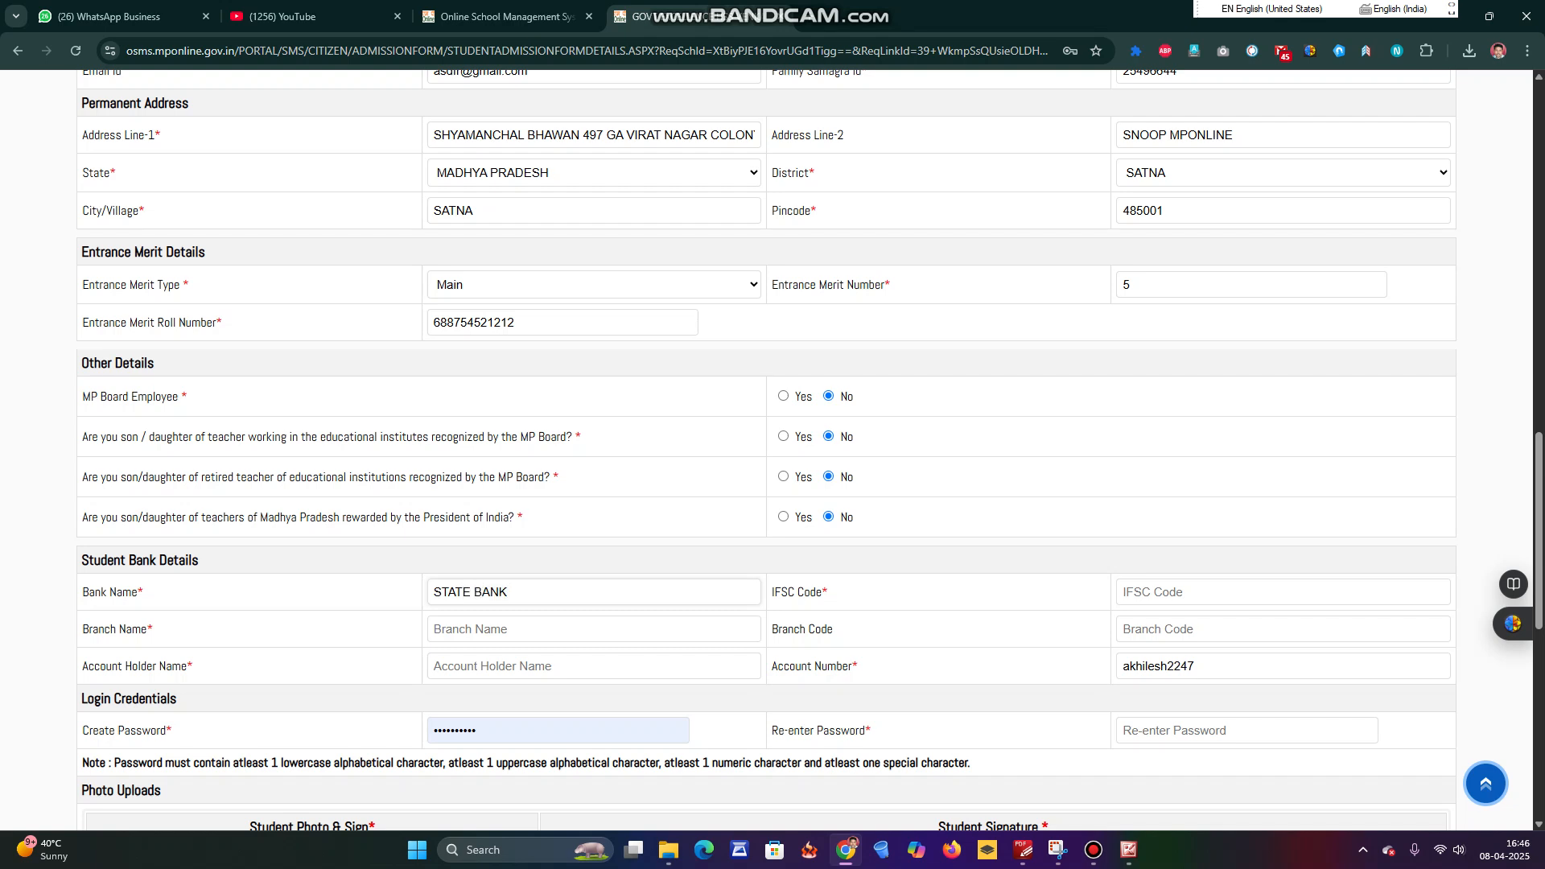